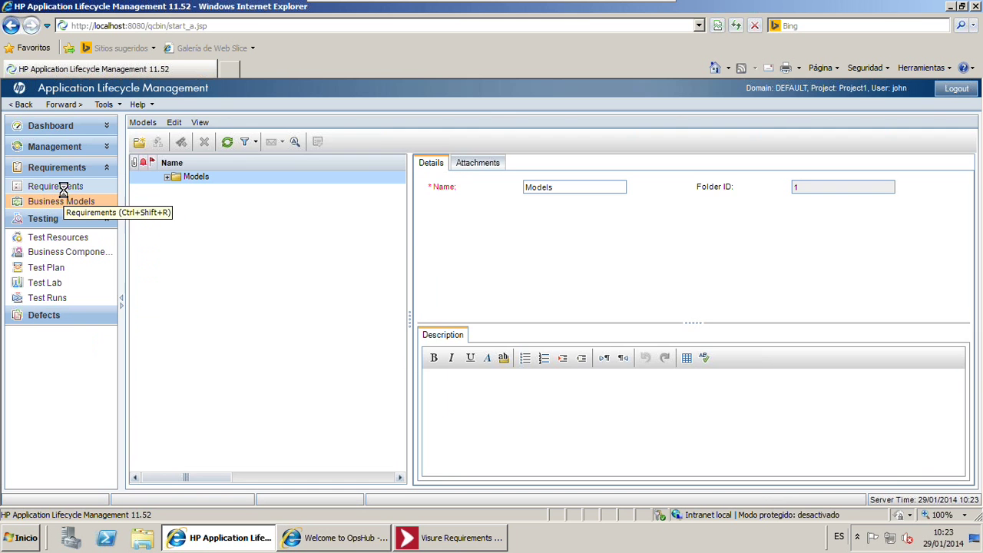
Review the synced requirements tree in ALM, then return to the Visure Requirements project
click(64, 188)
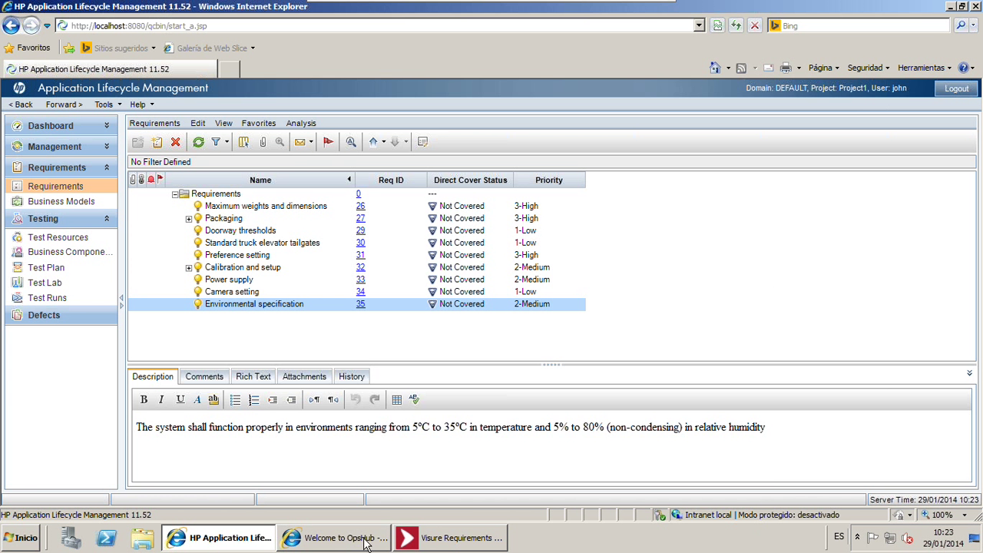
click(428, 540)
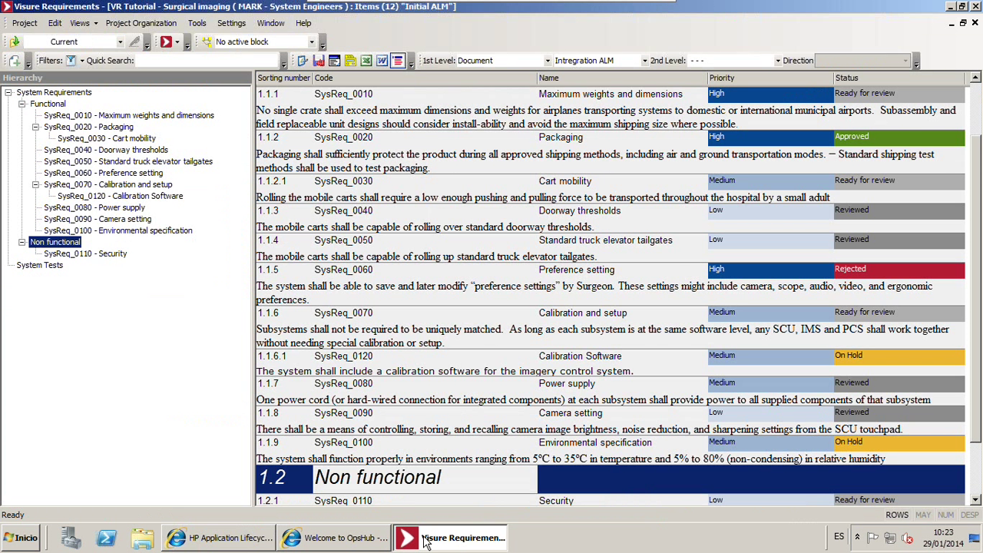
Browse the Functional requirements SysReq_0010 through SysReq_0060 in the Visure hierarchy tree
click(240, 201)
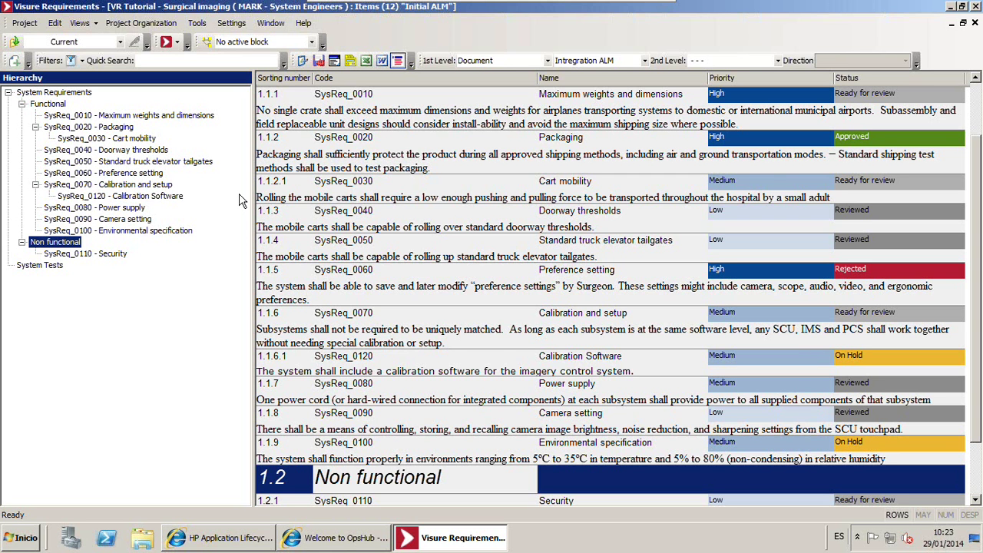
click(21, 241)
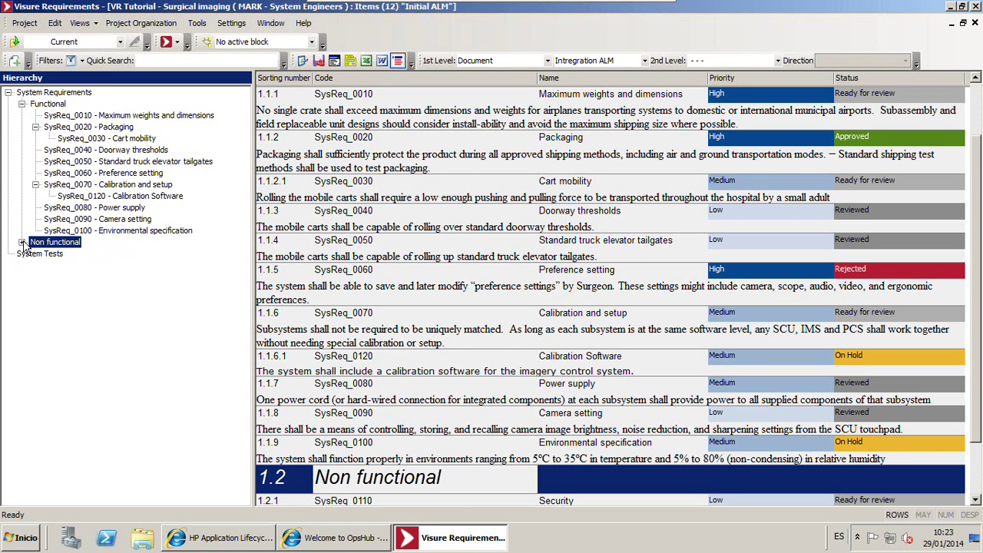
click(22, 105)
click(23, 104)
click(56, 116)
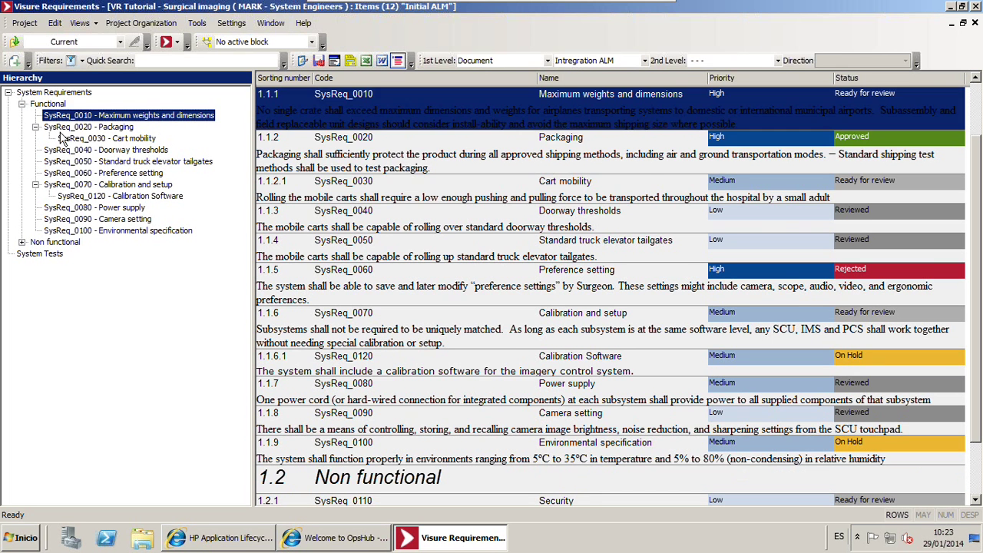
click(63, 127)
click(67, 139)
click(69, 152)
click(71, 174)
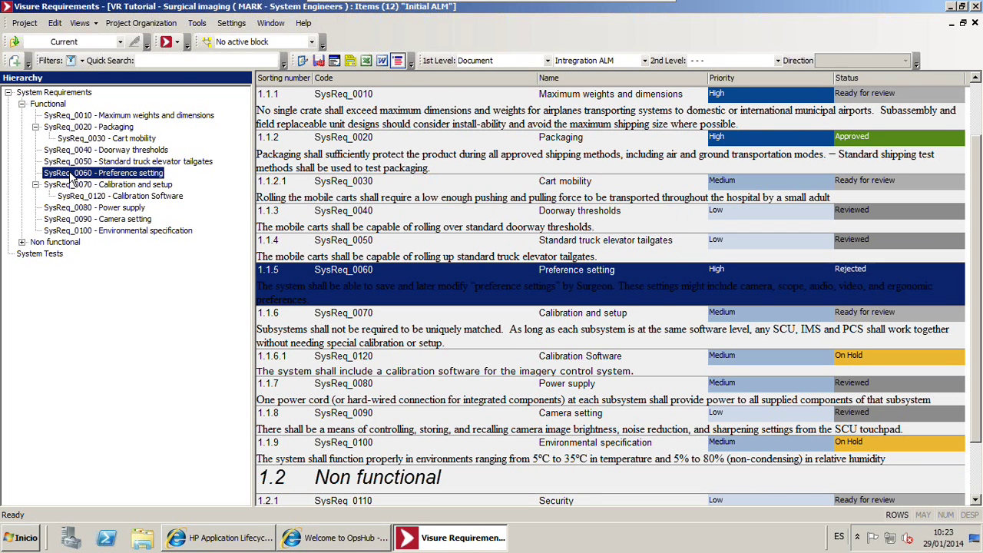
Inspect the Cart mobility and Doorway thresholds rows in the requirements grid
click(430, 201)
scroll(428, 204, up, 2)
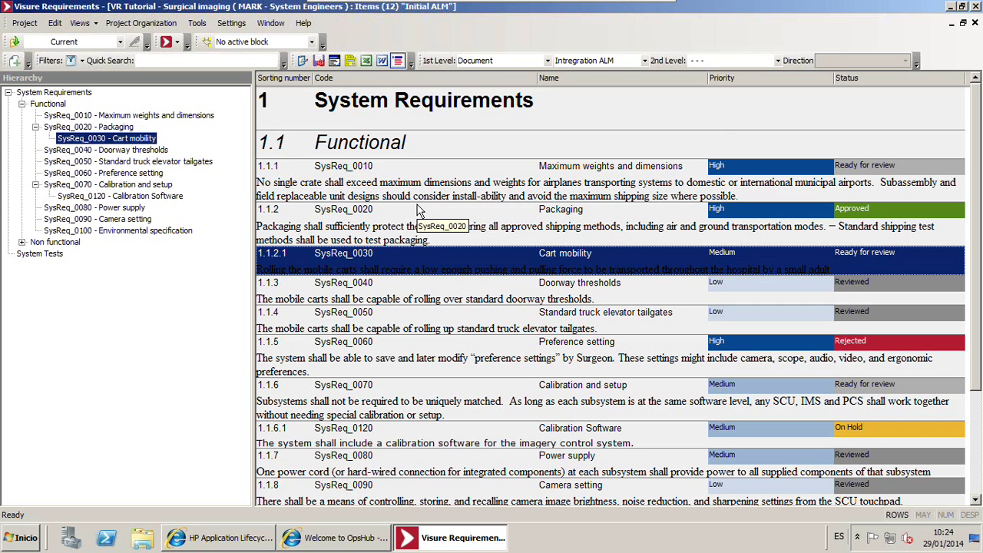
click(395, 306)
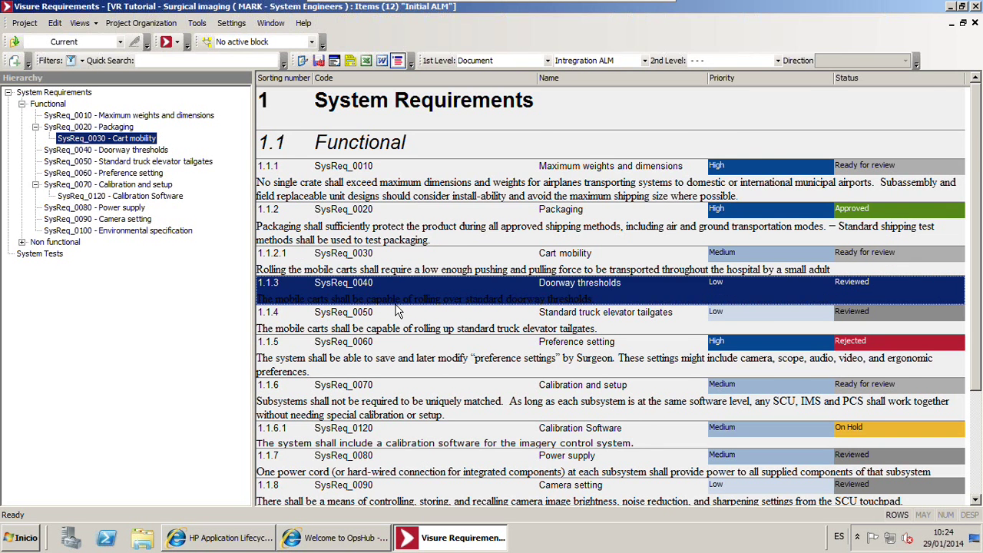
scroll(302, 486, down, 3)
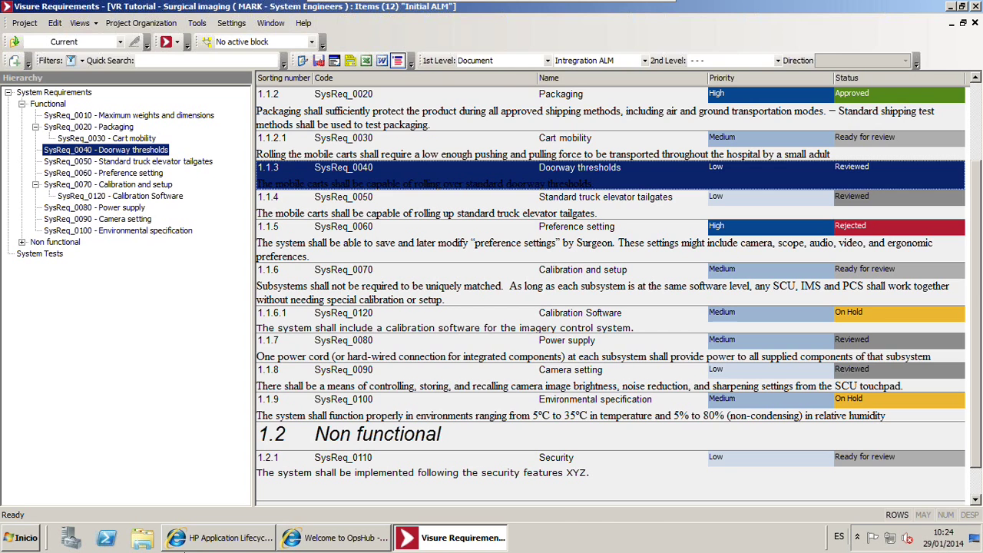
Confirm ALM shows Cart mobility and Calibration Software as children, then minimize to the desktop
click(177, 540)
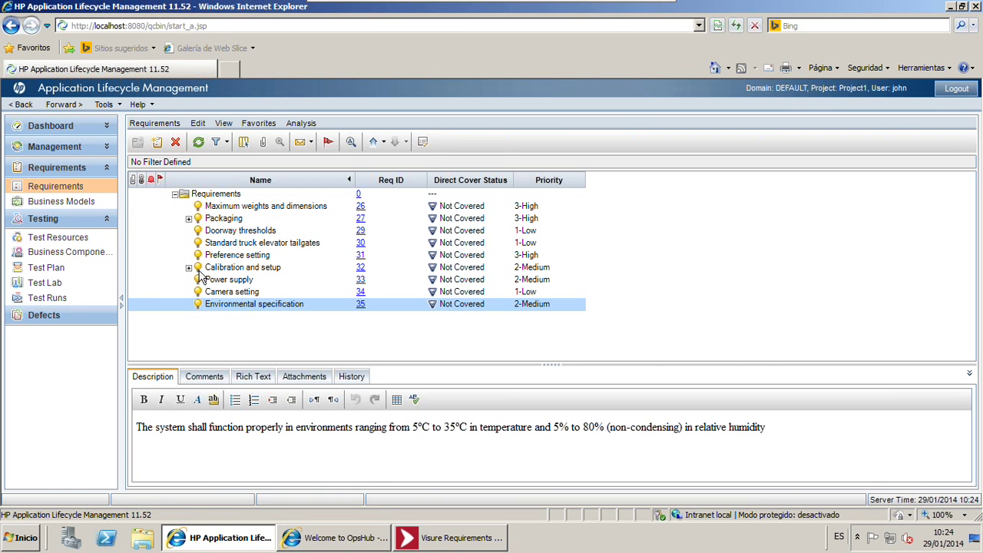
click(194, 267)
click(188, 218)
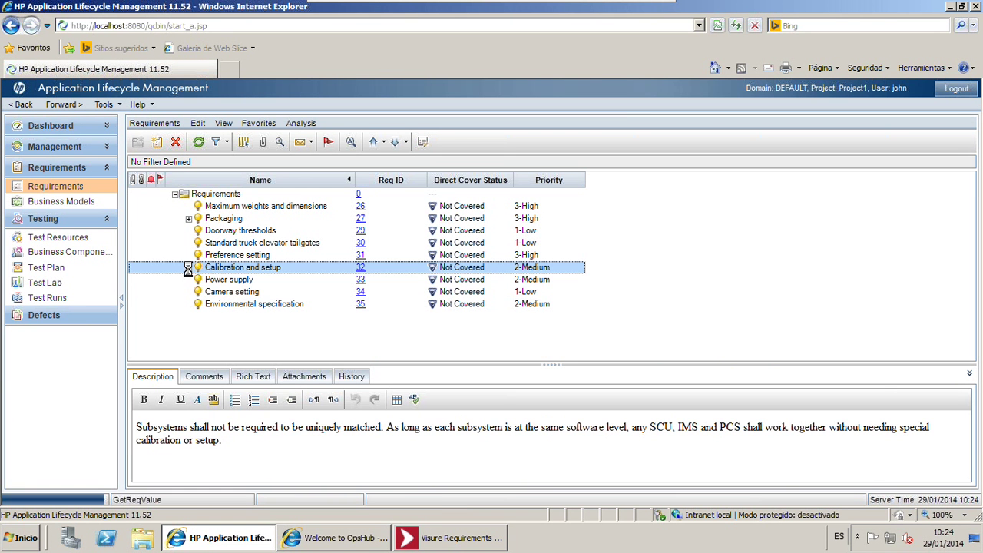
click(188, 280)
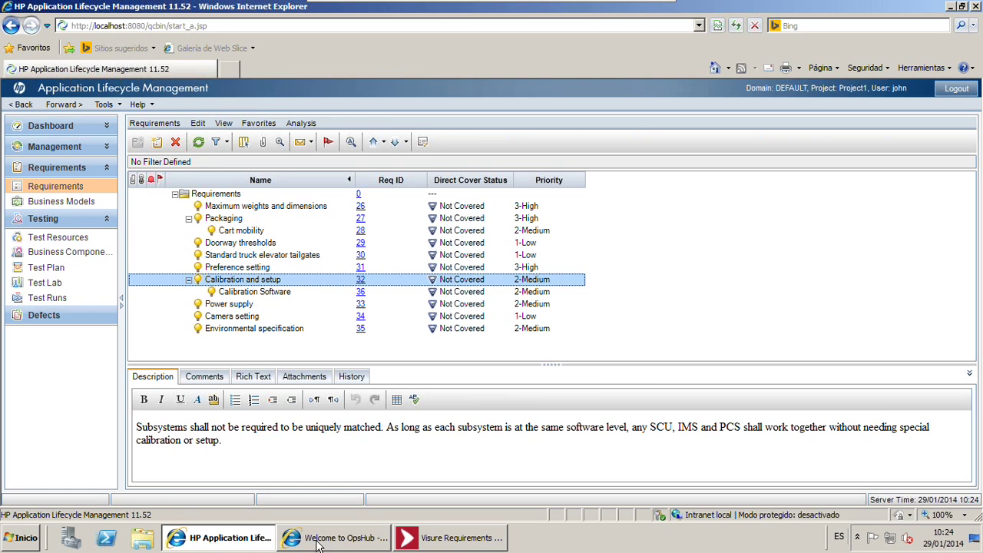
click(215, 542)
click(450, 539)
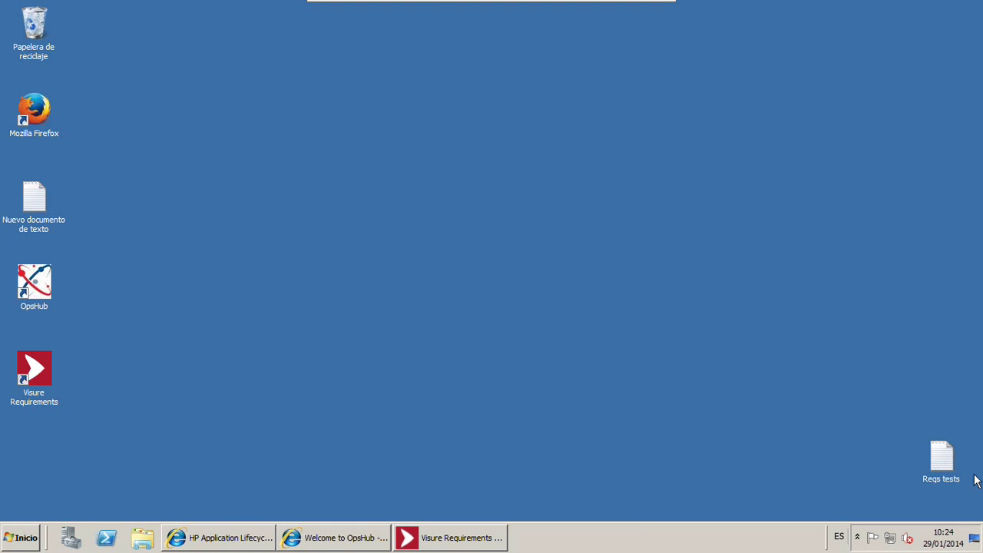
Open the Reqs tests file in Notepad and place it in front of Visure Requirements
click(944, 480)
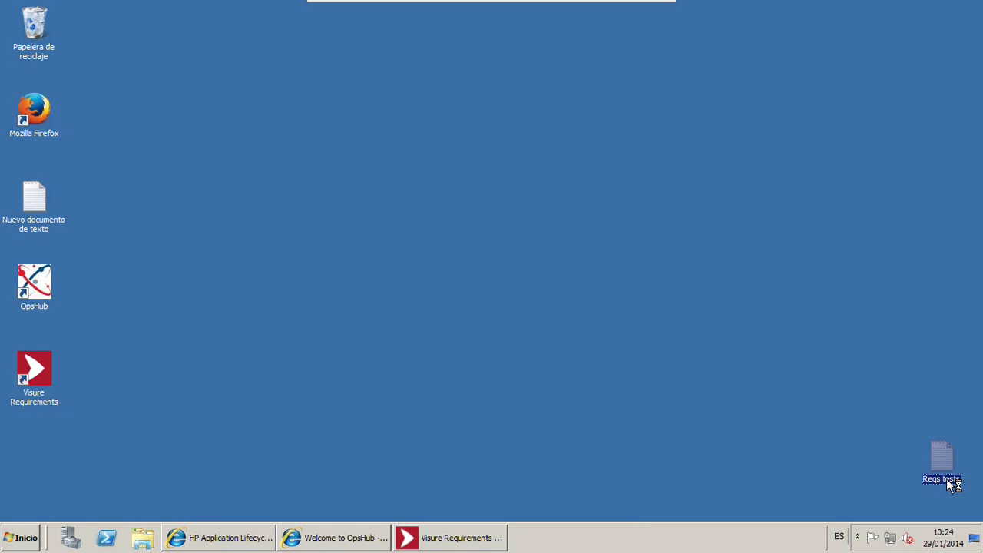
double_click(947, 478)
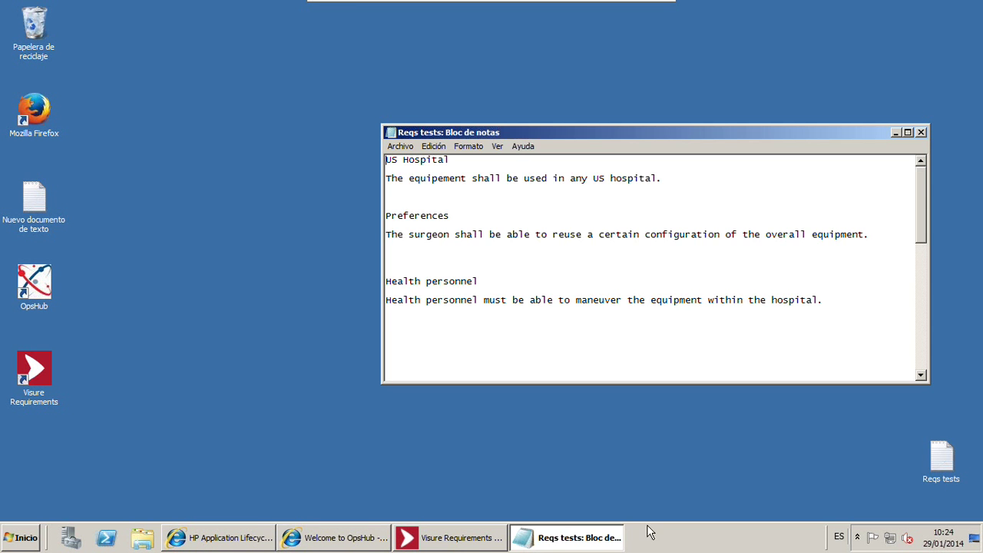
click(425, 542)
click(591, 544)
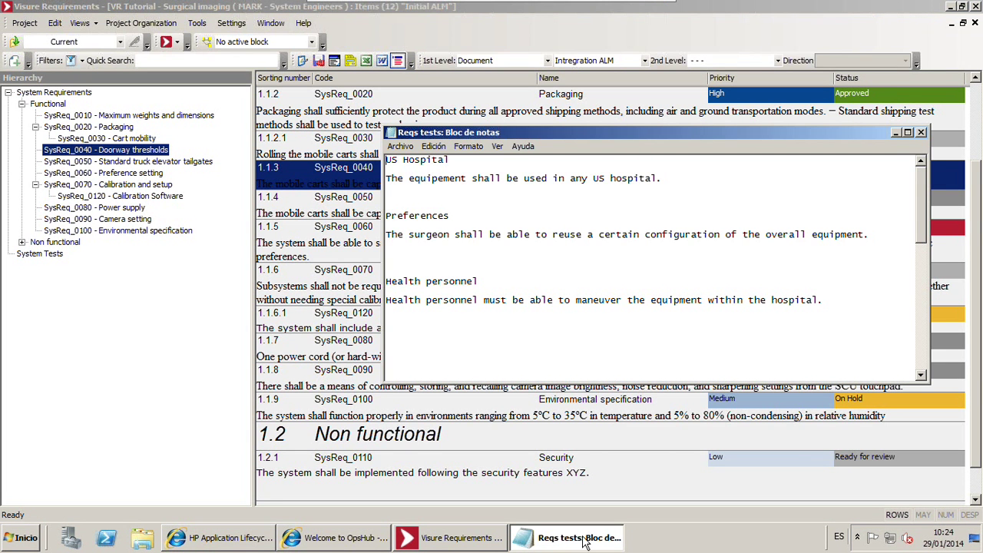
Create a Functional System Requirement named US Hospital, described by the US hospital sentence from the notes
click(859, 8)
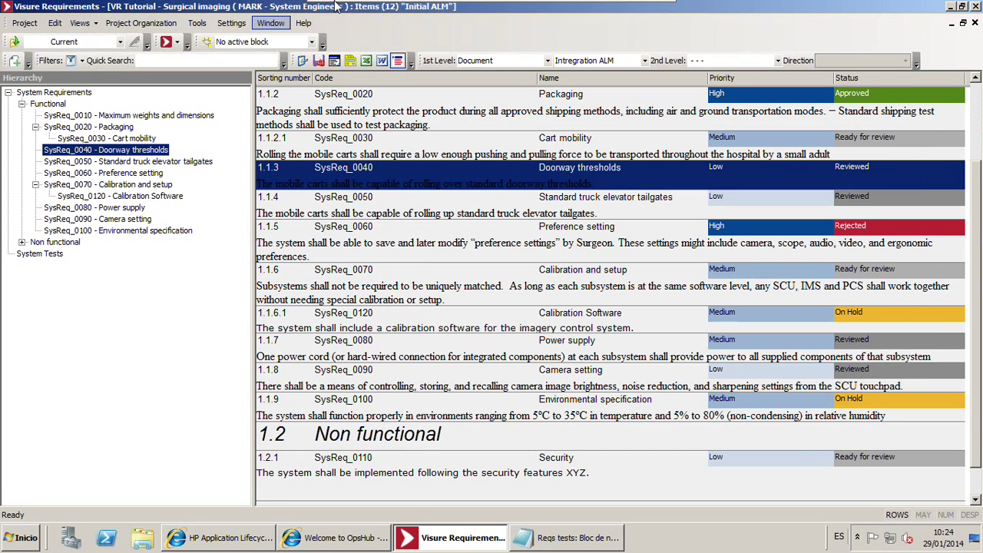
click(14, 64)
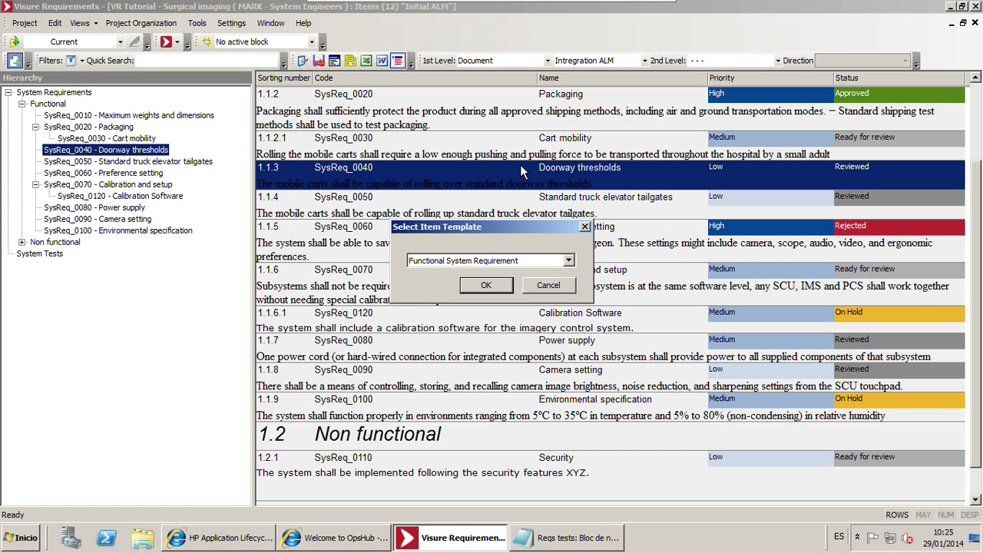
click(485, 286)
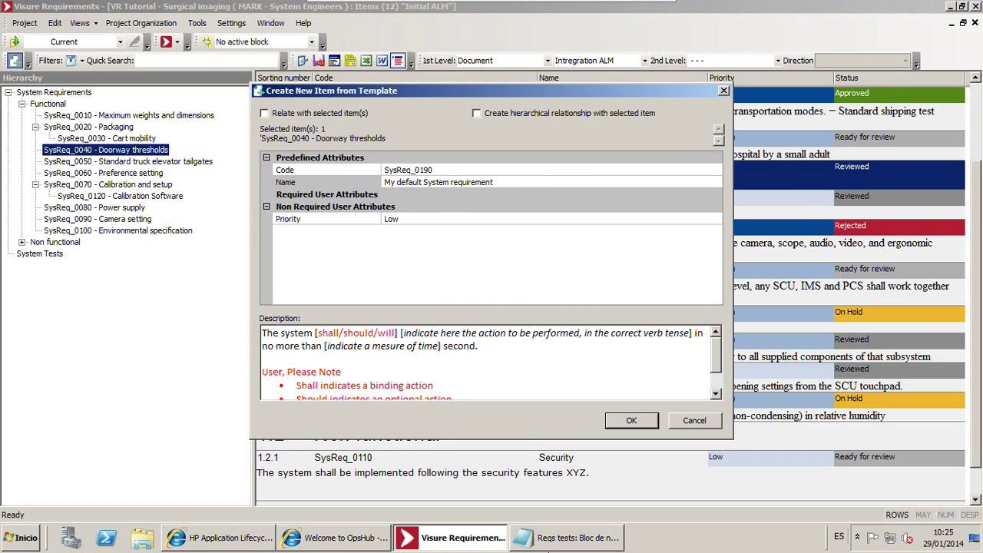
click(568, 547)
drag(461, 159, 361, 163)
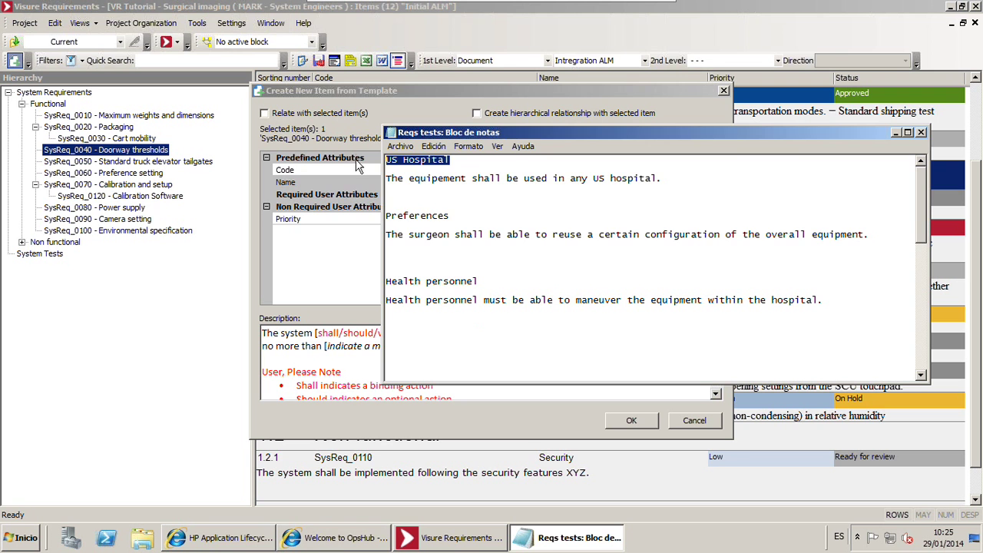
click(352, 164)
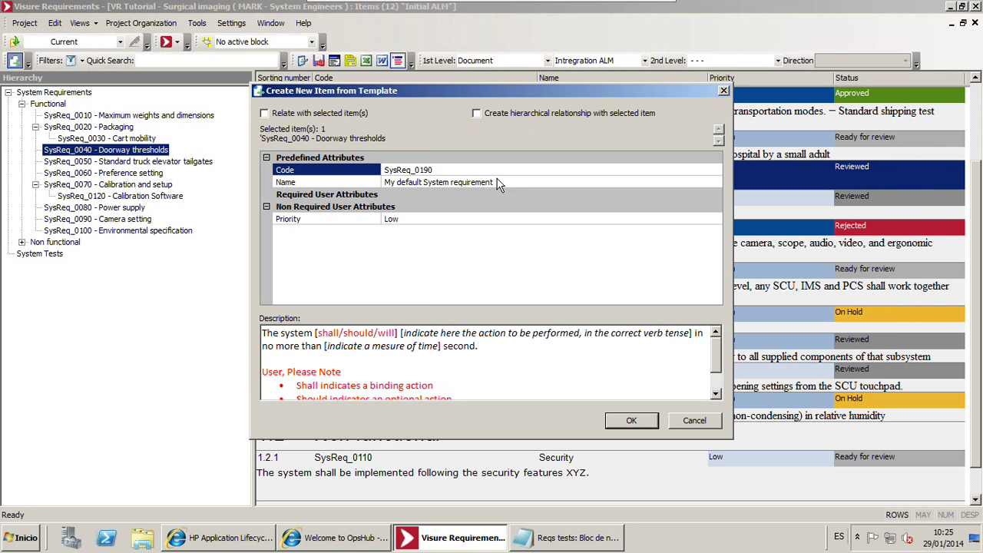
click(328, 181)
key(alt+Tab)
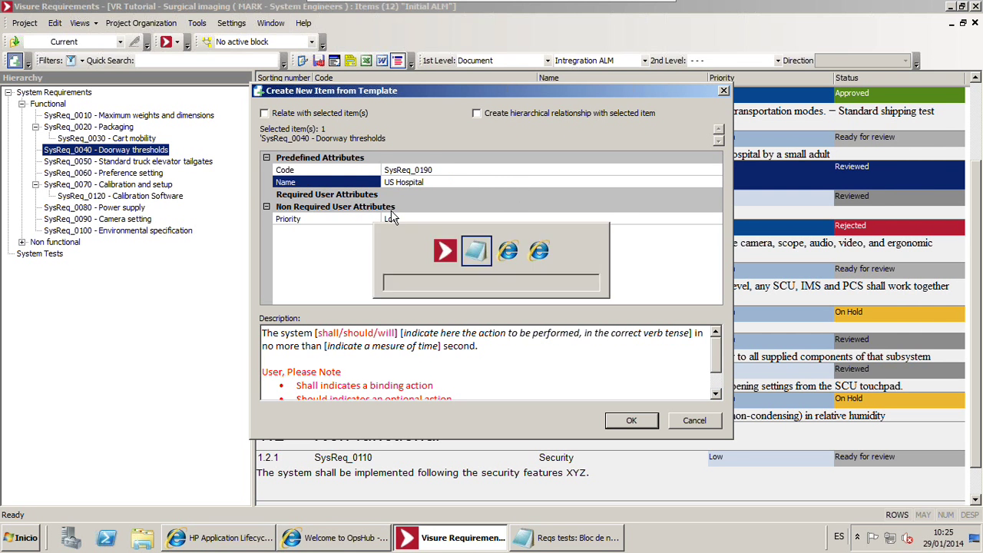
drag(679, 181, 246, 183)
key(ctrl+c)
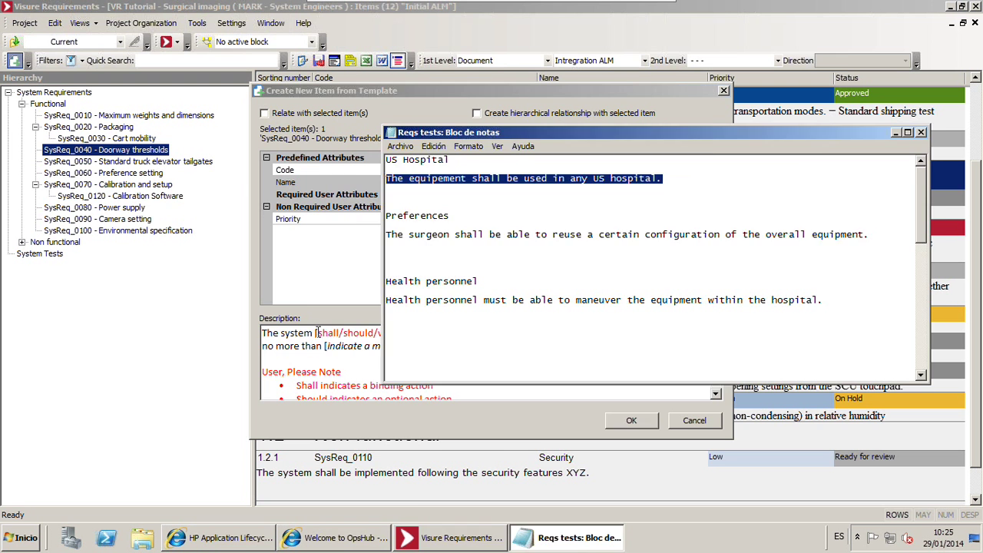
click(318, 332)
key(ctrl+a)
key(ctrl+v)
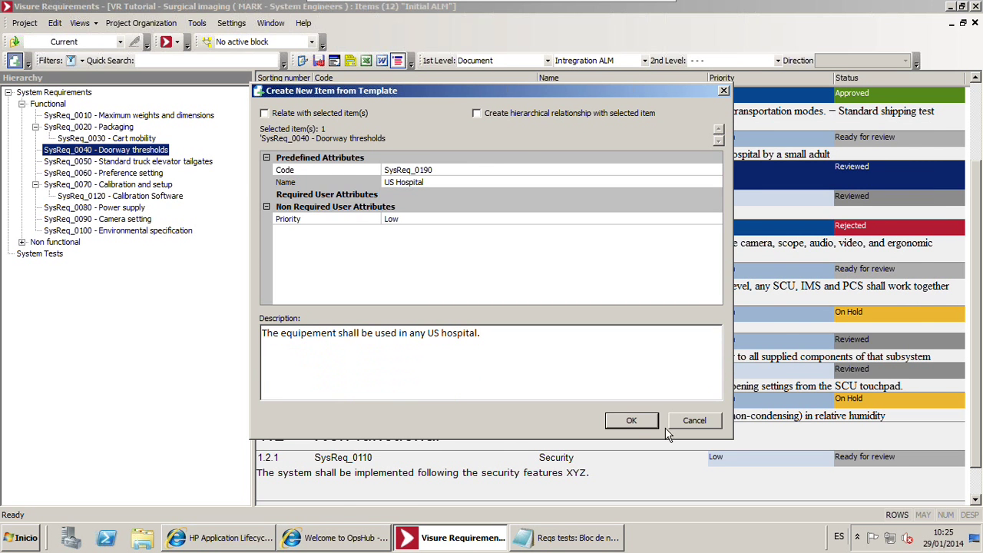
click(634, 422)
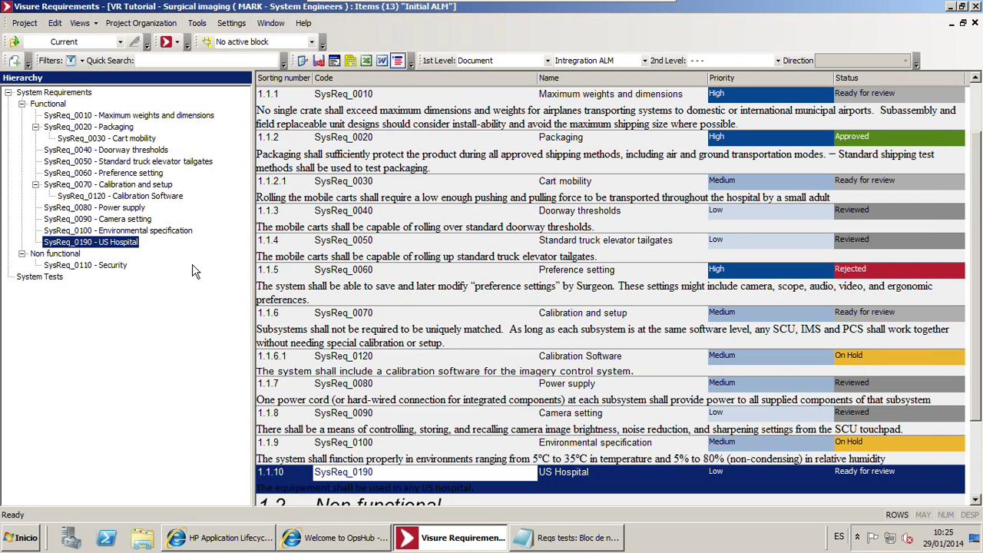
Add another Functional System Requirement and name it Preferences
key(alt+Tab)
drag(452, 216, 365, 218)
key(ctrl+c)
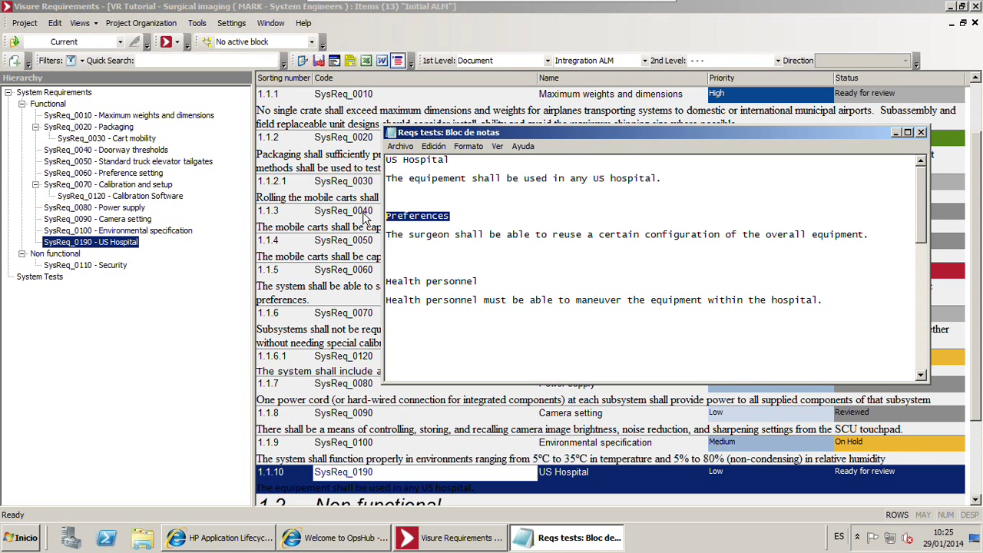
click(15, 61)
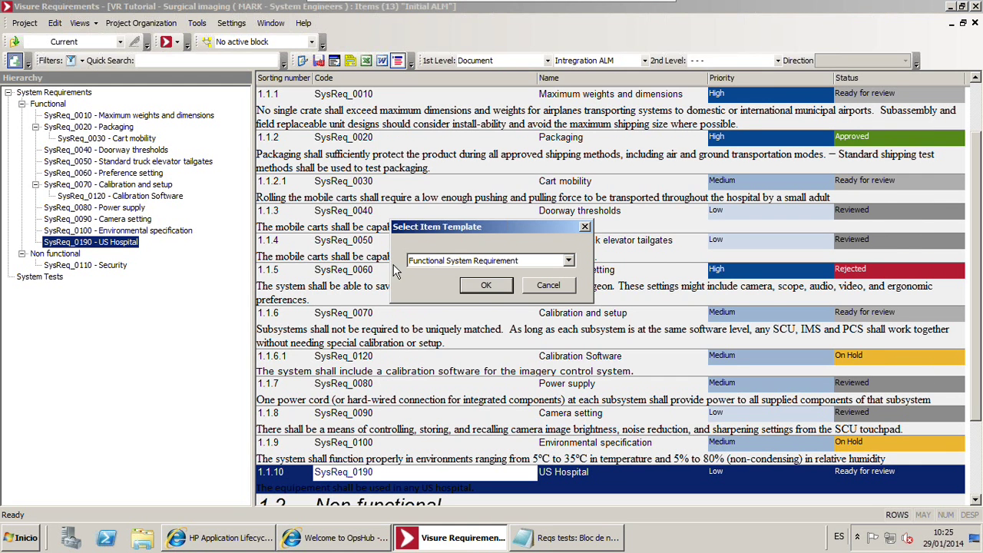
click(476, 289)
click(415, 172)
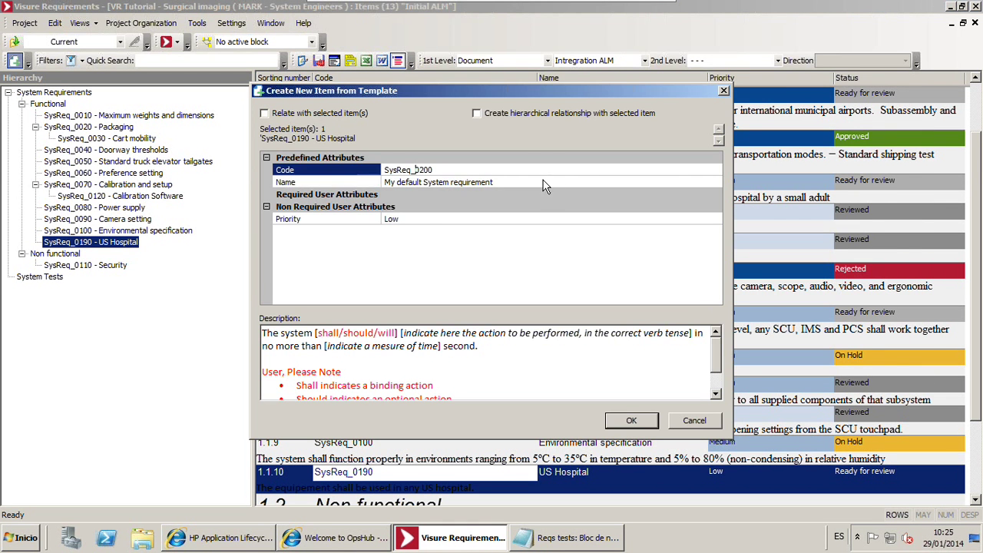
click(543, 185)
key(ctrl+v)
Give Preferences the surgeon configuration-reuse description and Medium priority, and create it
key(alt+Tab)
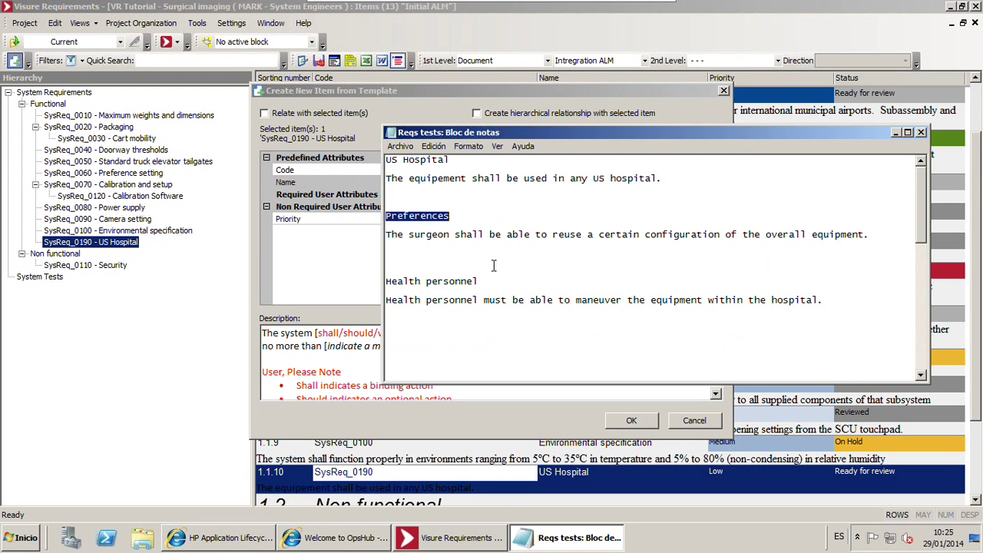
drag(890, 235, 378, 244)
key(ctrl+c)
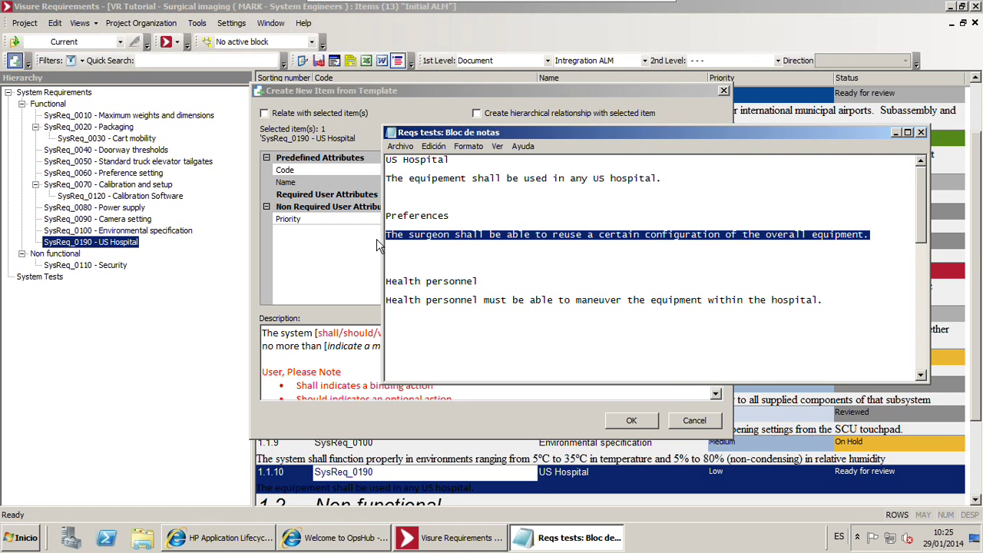
key(alt+Tab)
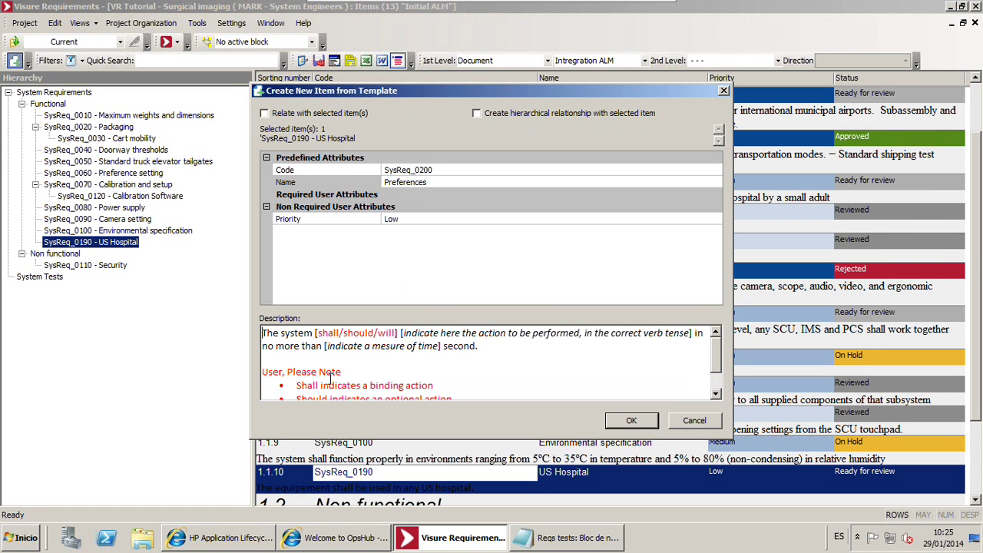
key(ctrl+a)
key(ctrl+v)
click(420, 220)
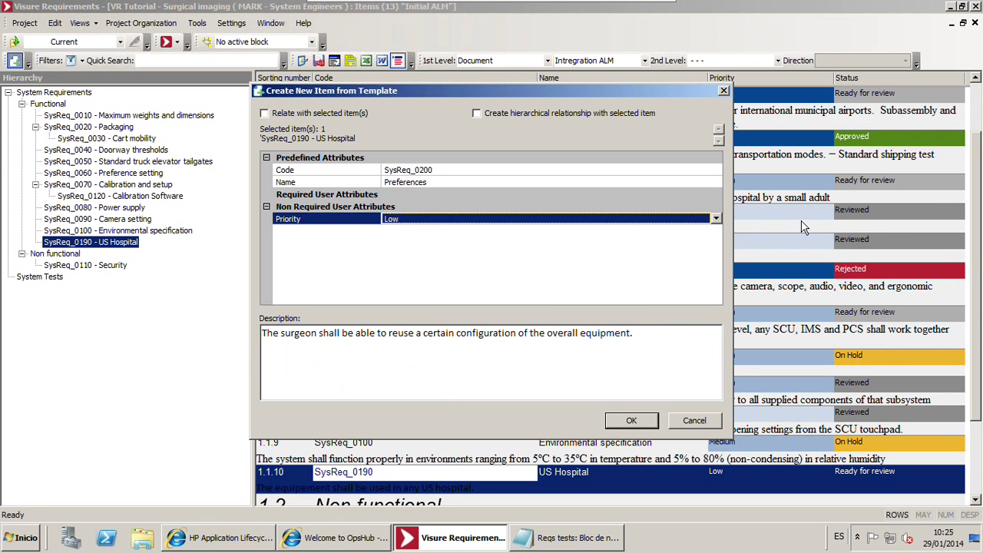
click(716, 218)
click(419, 241)
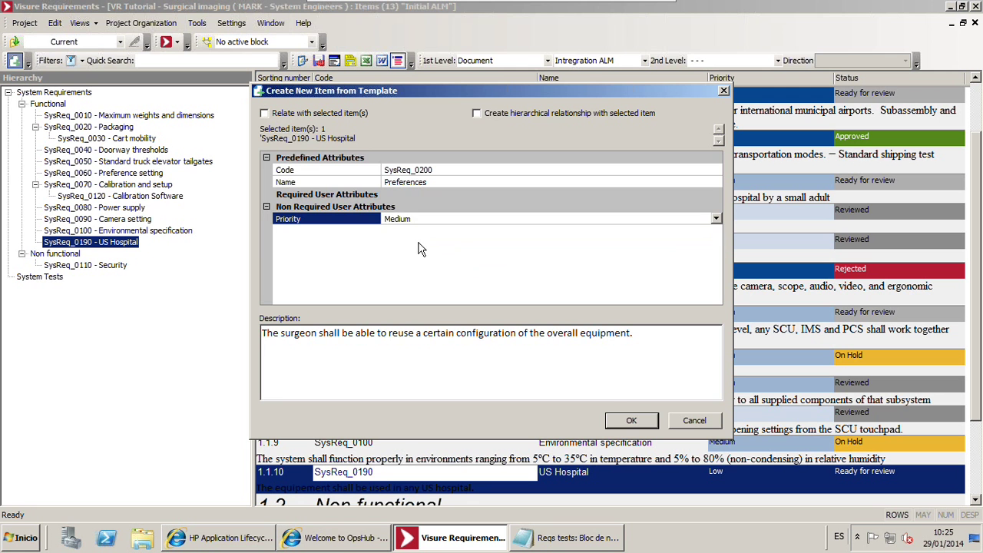
click(632, 421)
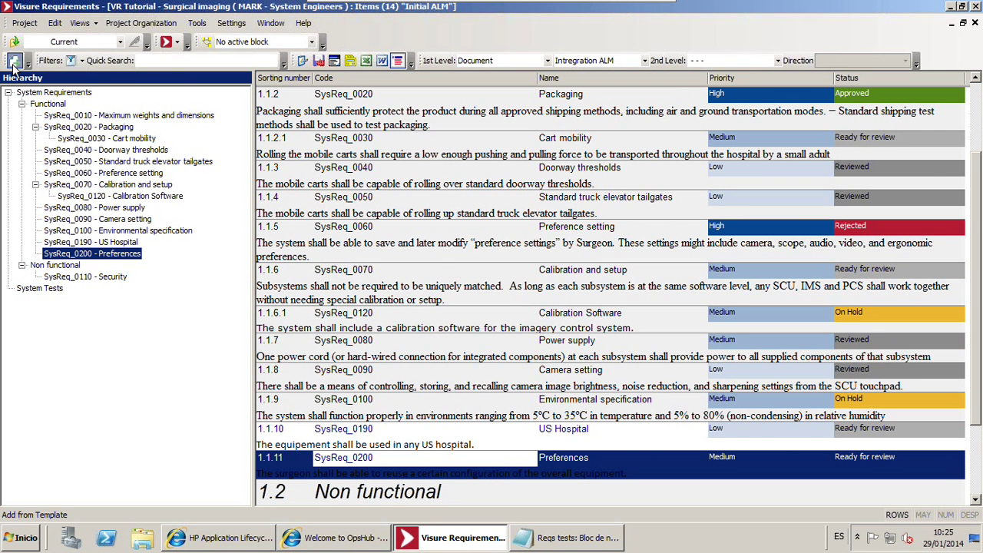
Add a Functional System Requirement from template named Health personnel
click(13, 61)
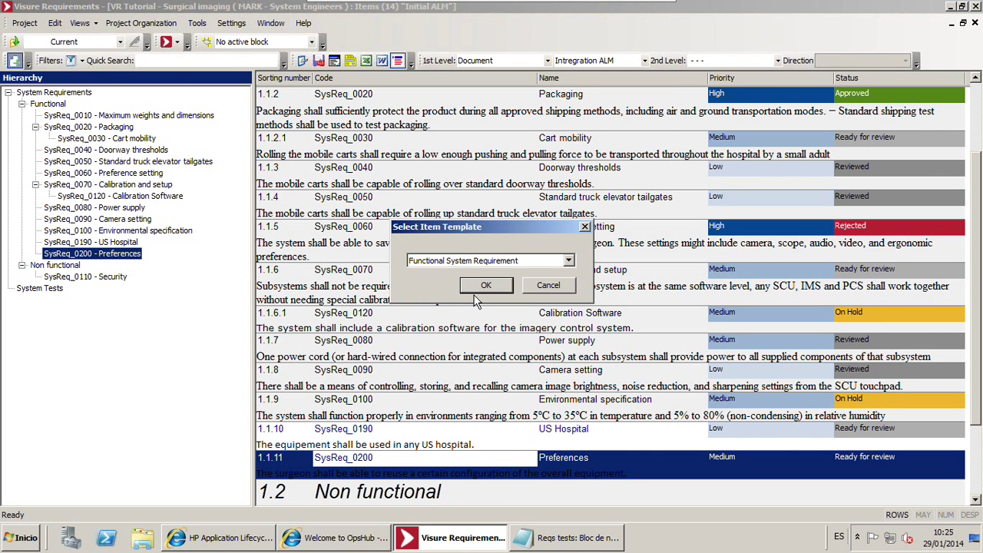
key(alt+Tab)
drag(490, 279, 284, 276)
key(ctrl+c)
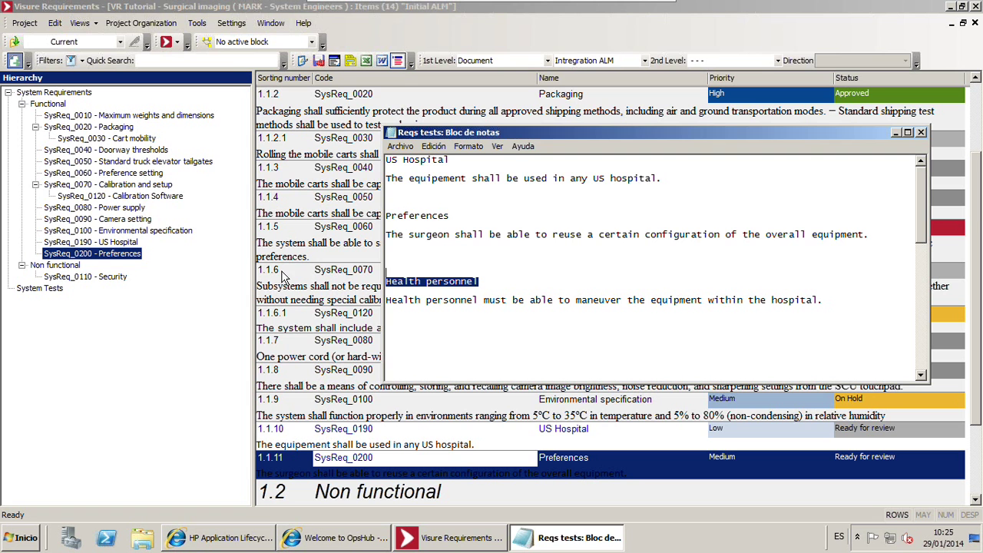
key(alt+Tab)
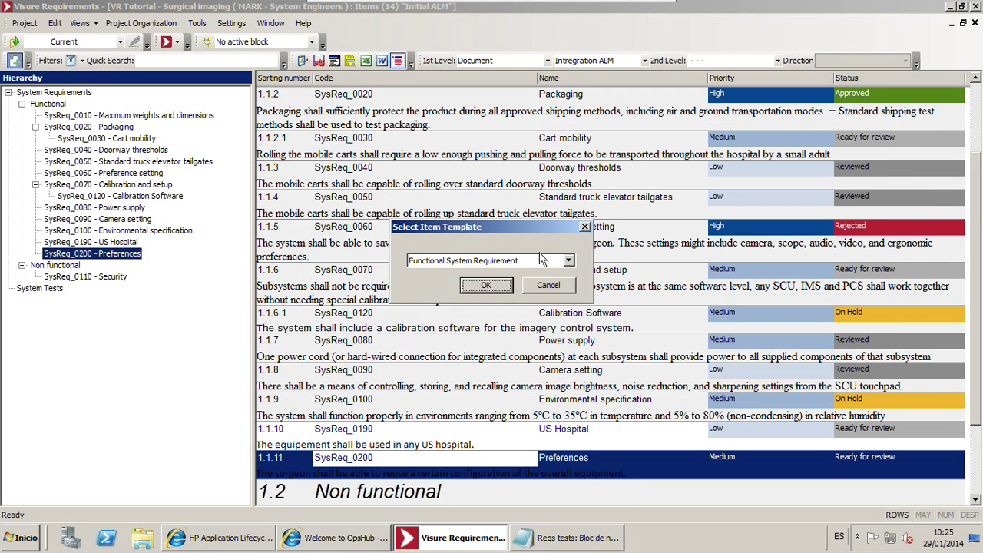
click(478, 286)
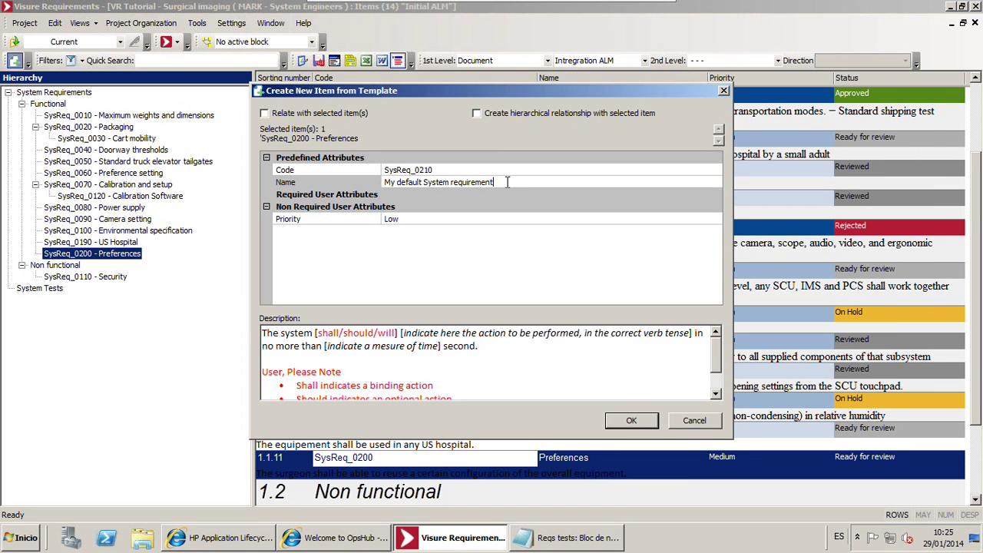
click(498, 182)
key(ctrl+v)
Paste the equipment-maneuvering description, set High priority and create the requirement
key(alt+Tab)
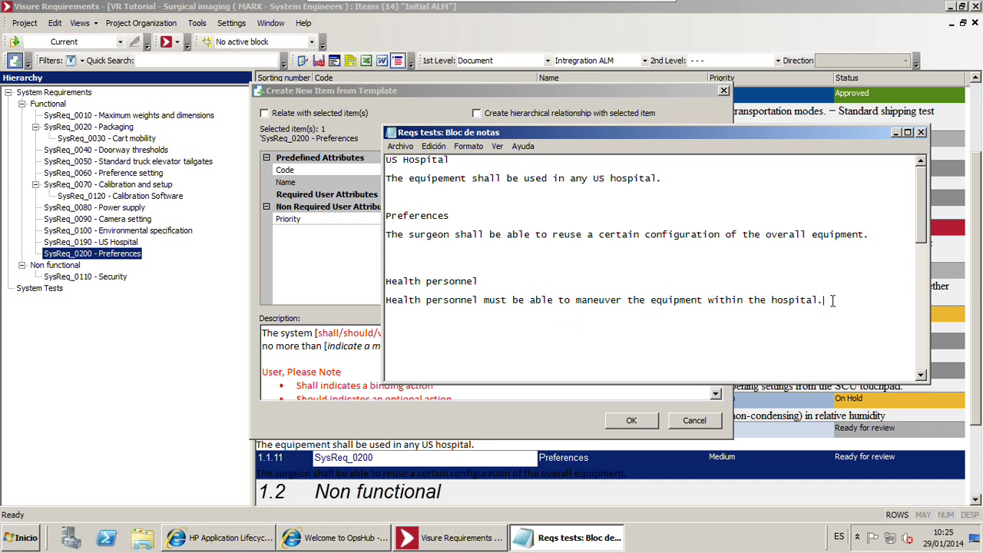
drag(817, 312, 2, 302)
key(ctrl+c)
key(alt+Tab)
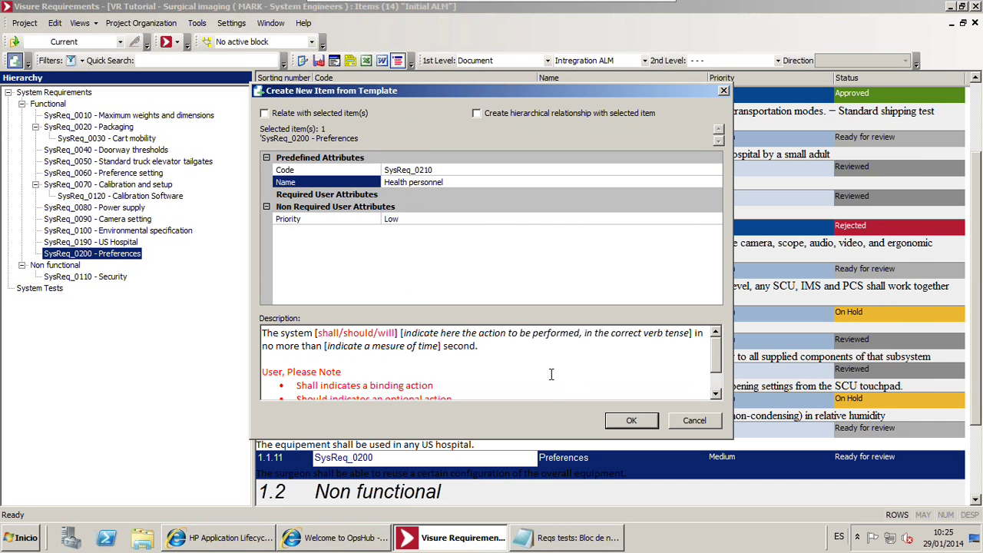
click(548, 374)
key(ctrl+a)
key(ctrl+v)
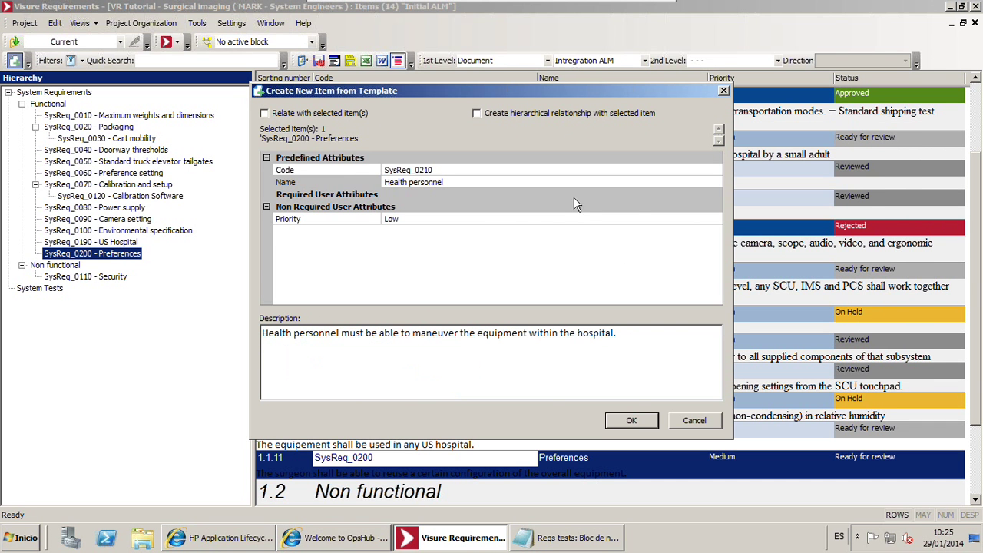
click(660, 220)
click(710, 222)
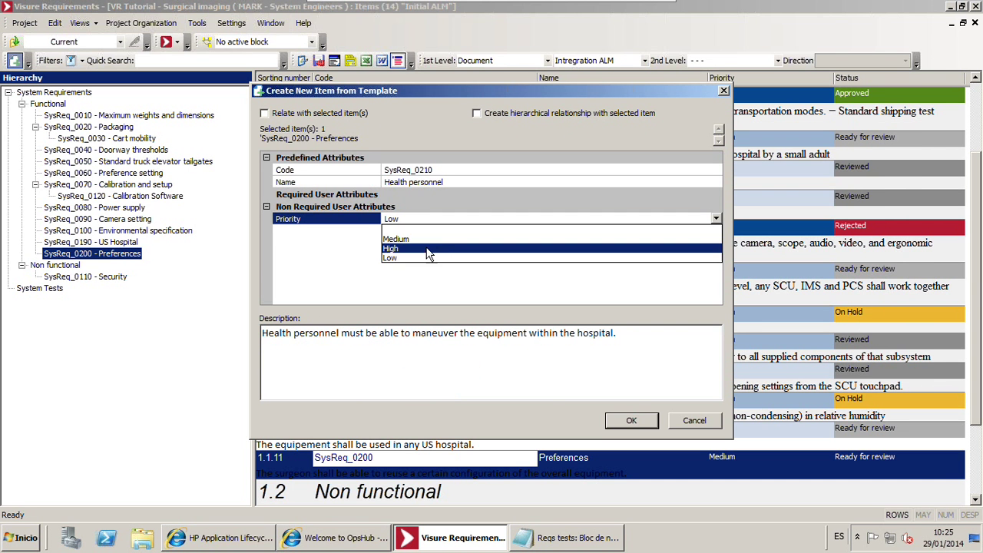
click(429, 250)
click(641, 419)
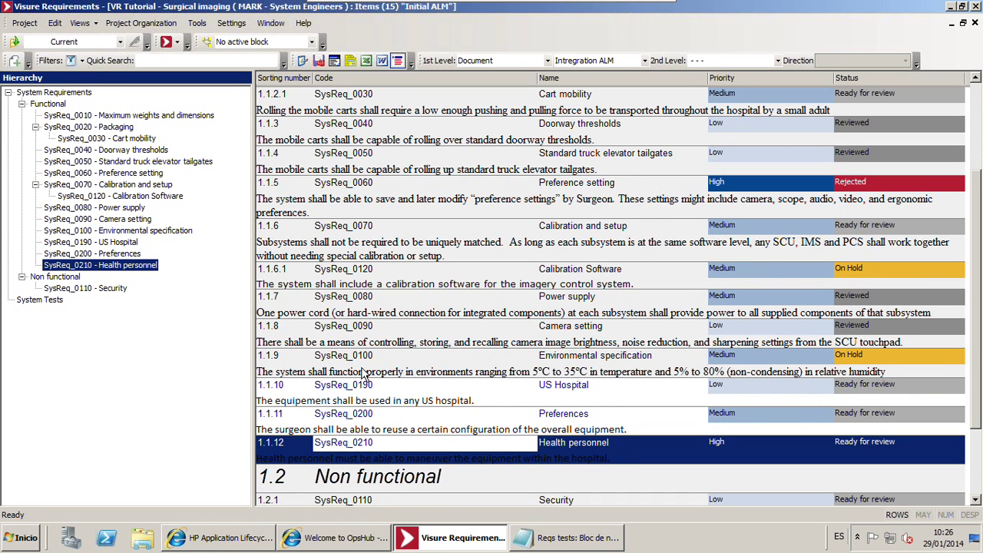
click(366, 373)
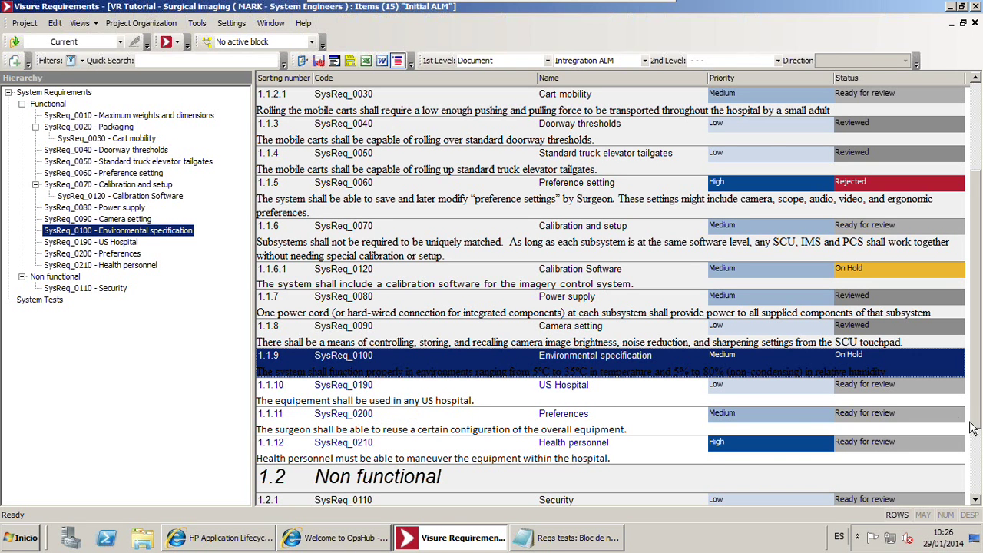
click(921, 392)
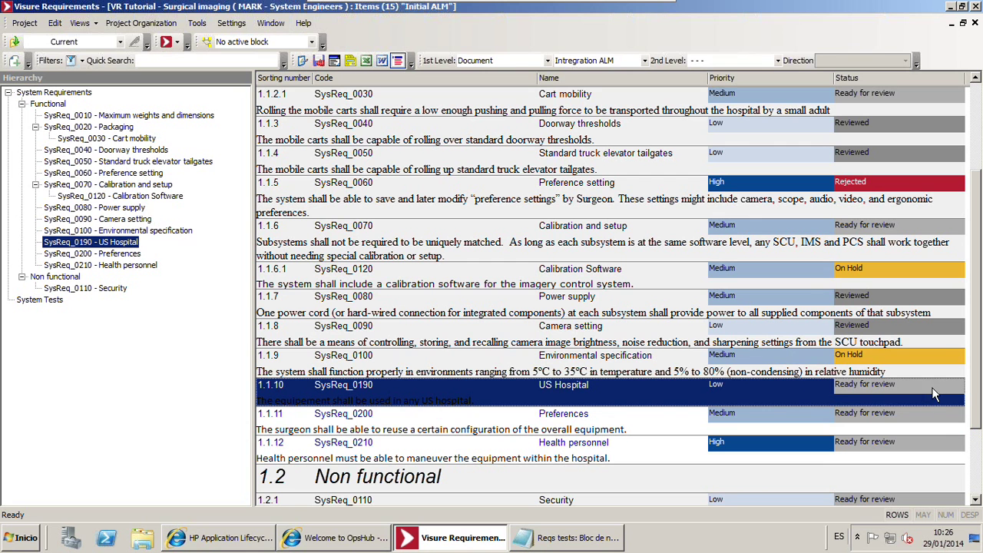
click(909, 389)
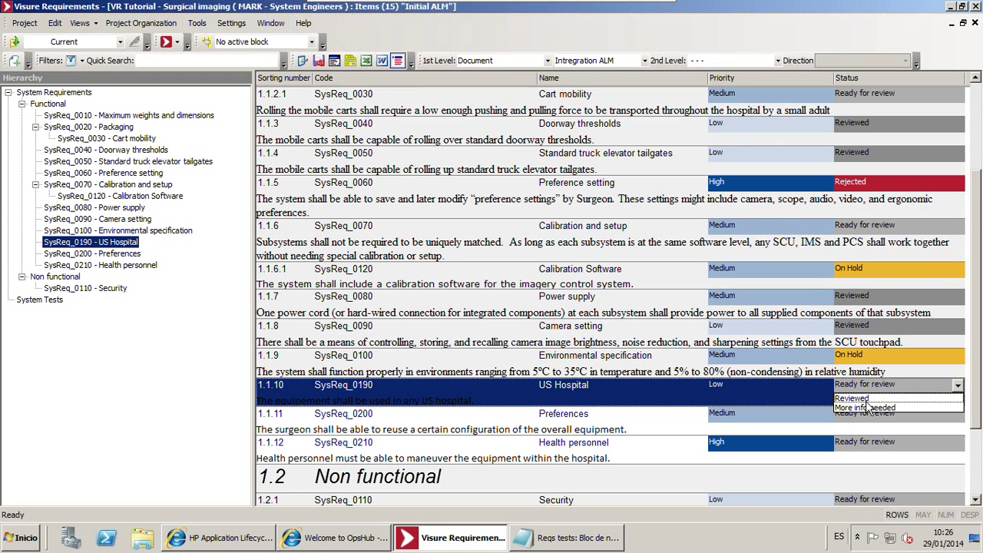
key(Escape)
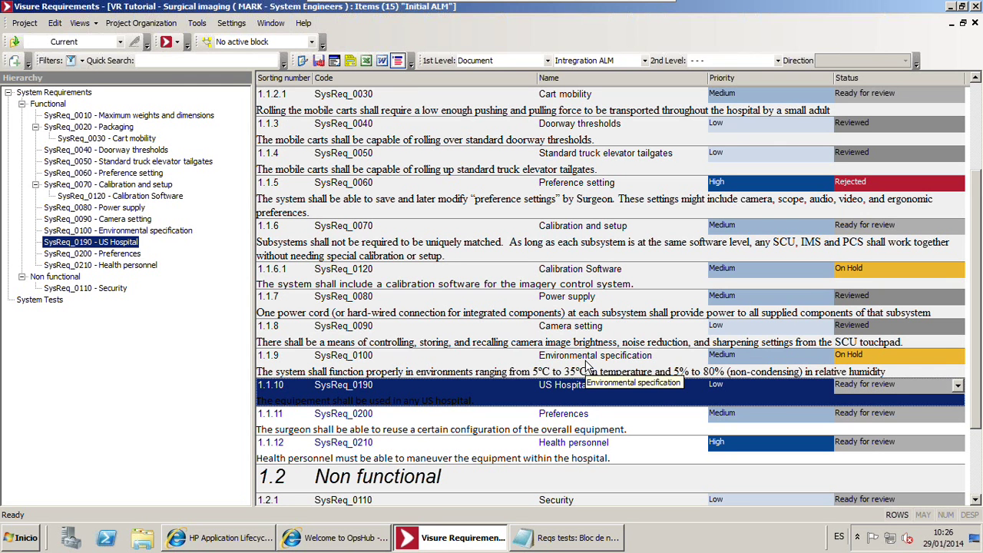
click(586, 365)
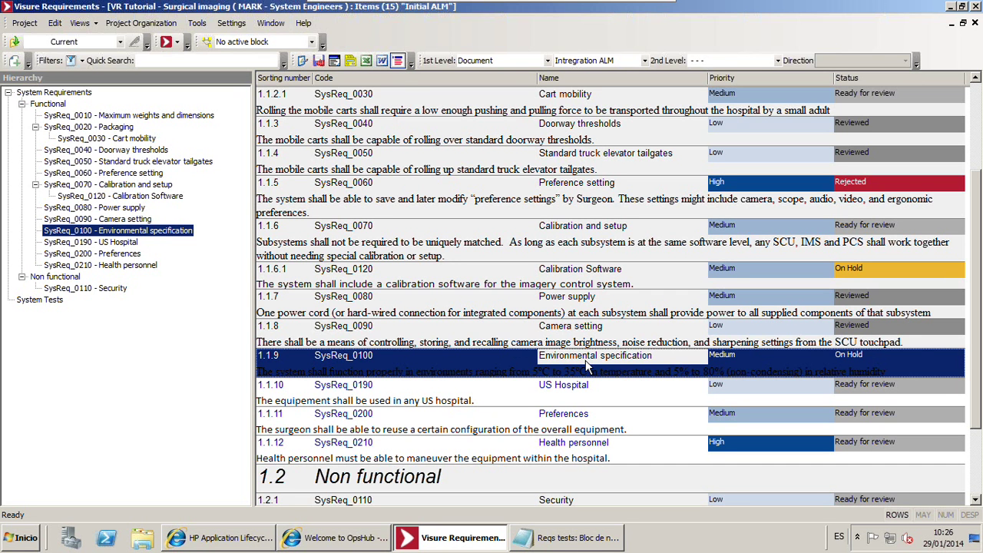
click(580, 398)
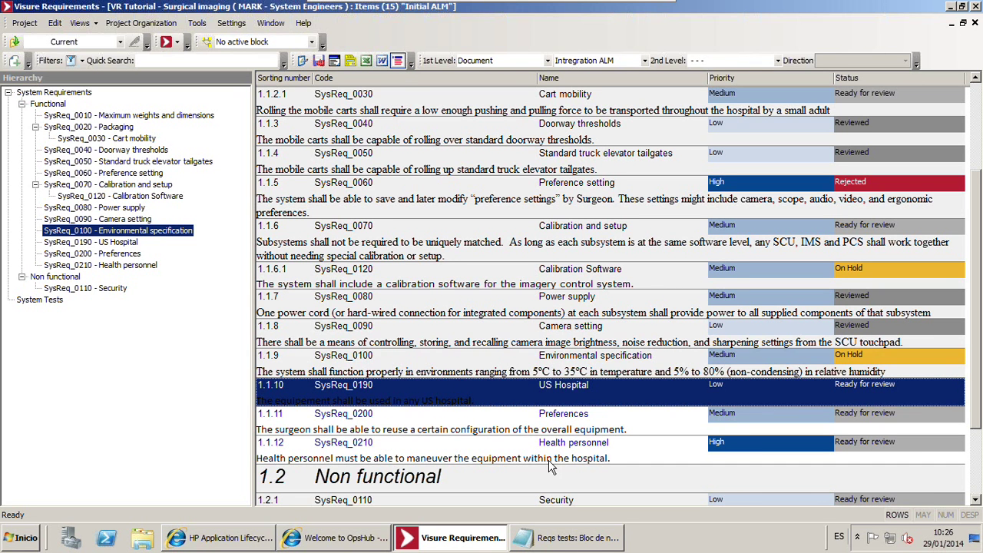
shift+click(526, 454)
Check in the three new requirements, confirming each Comment dialog without a comment
right_click(496, 415)
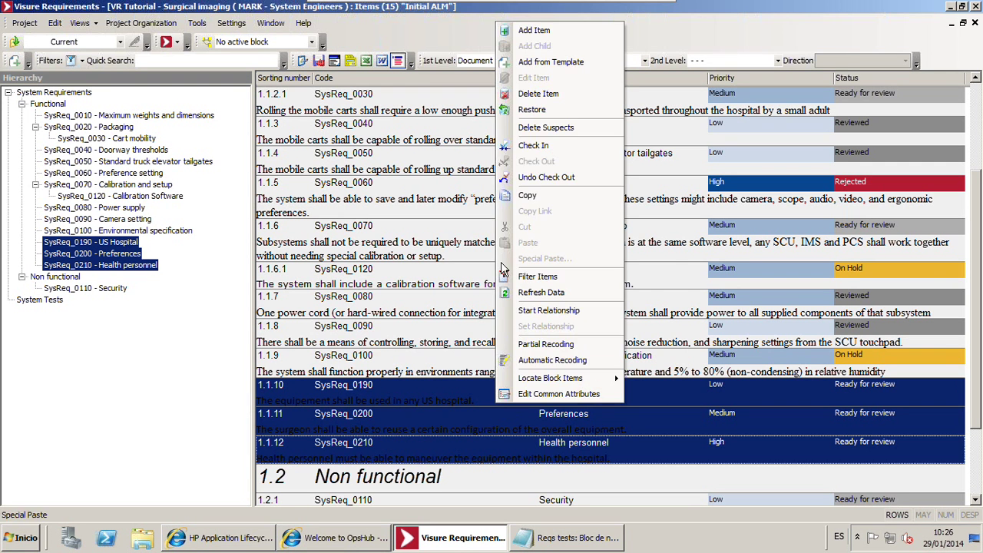
click(538, 146)
click(491, 336)
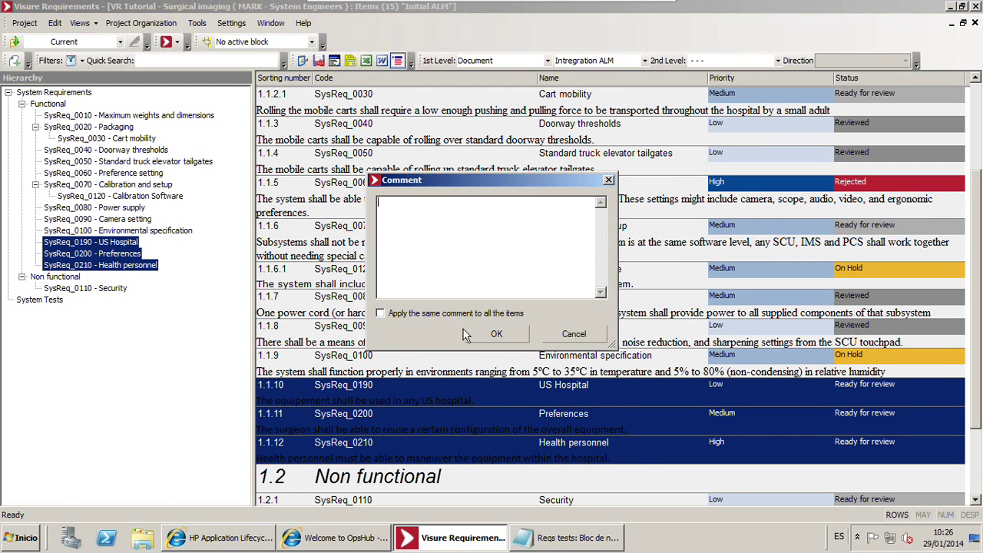
click(496, 338)
click(498, 355)
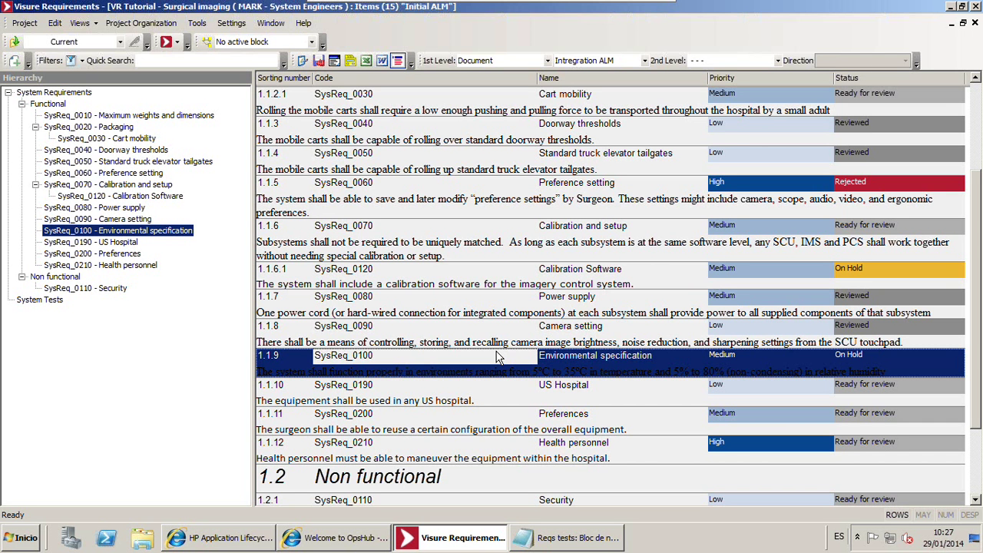
Review the Preferences and Camera setting requirements in the Visure grid
click(473, 336)
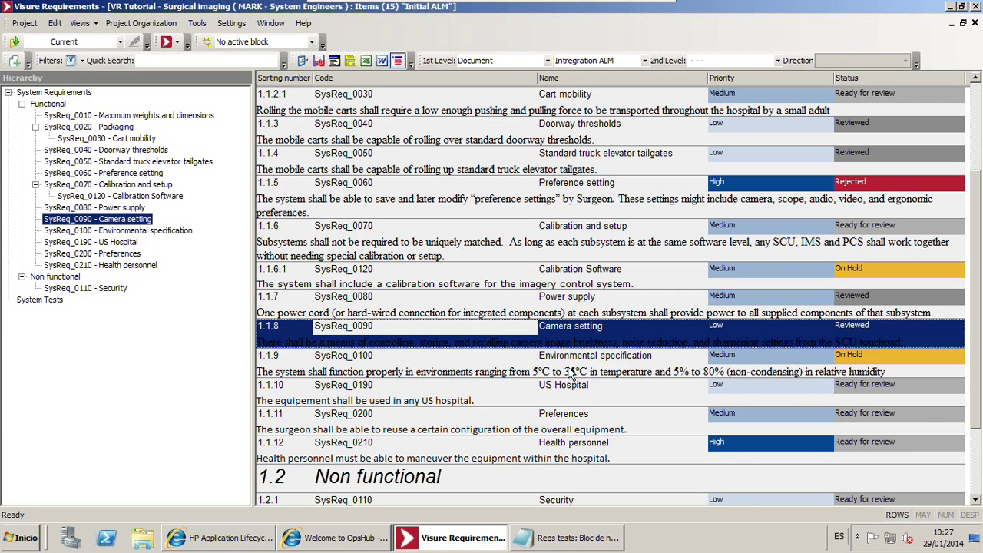
click(573, 374)
click(458, 410)
click(458, 409)
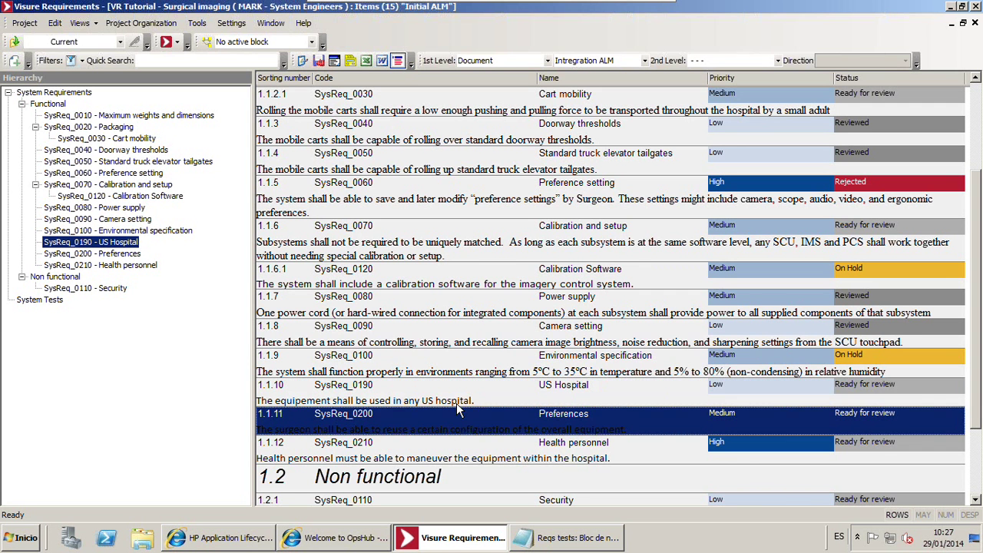
key(Up)
key(Up)
key(Up)
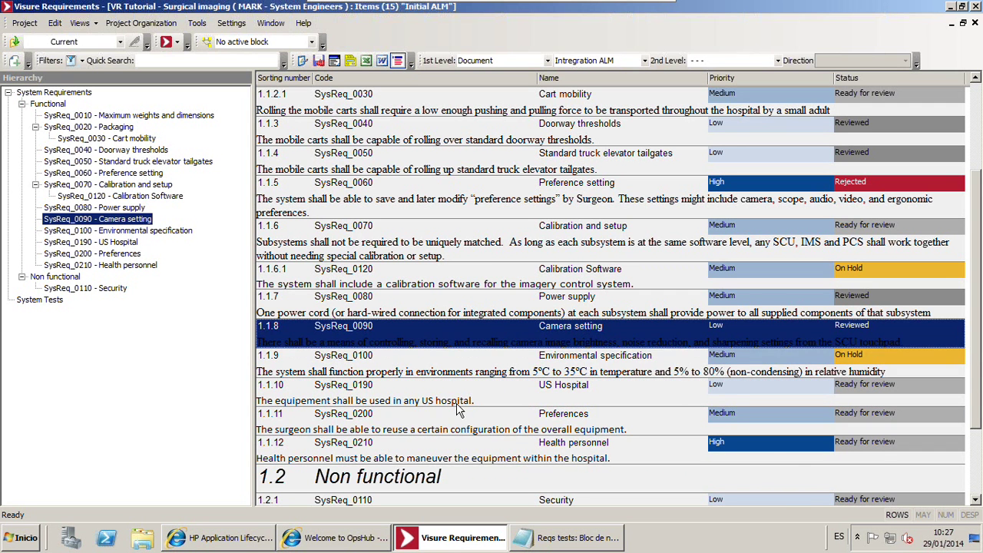
click(284, 538)
Refresh the ALM requirements and expand the Requirements root, Packaging and Calibration and setup
click(265, 537)
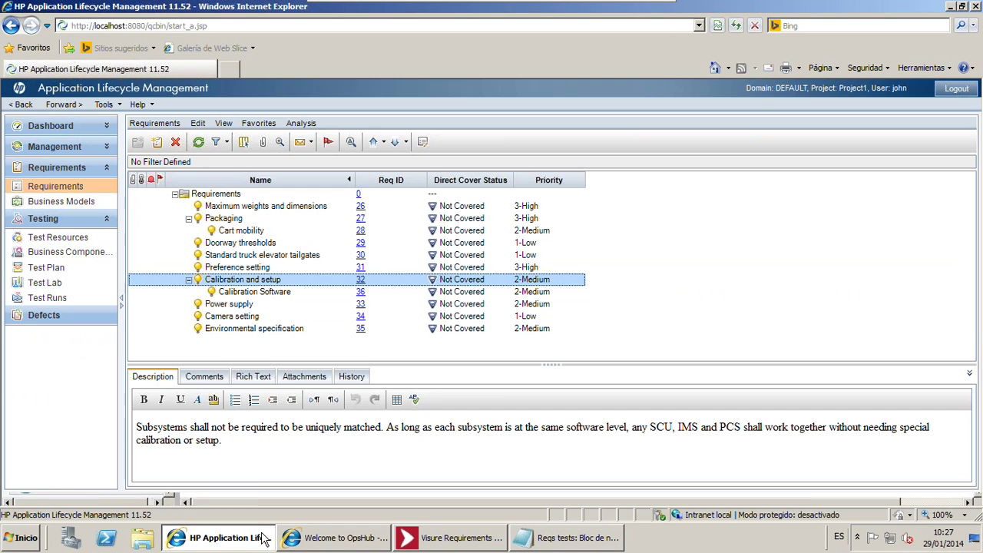
click(198, 143)
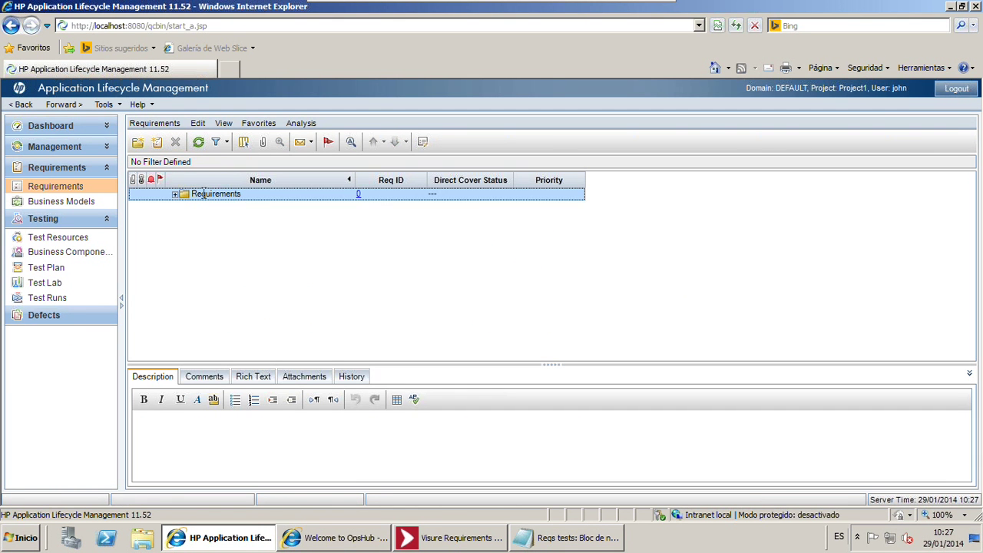
click(176, 195)
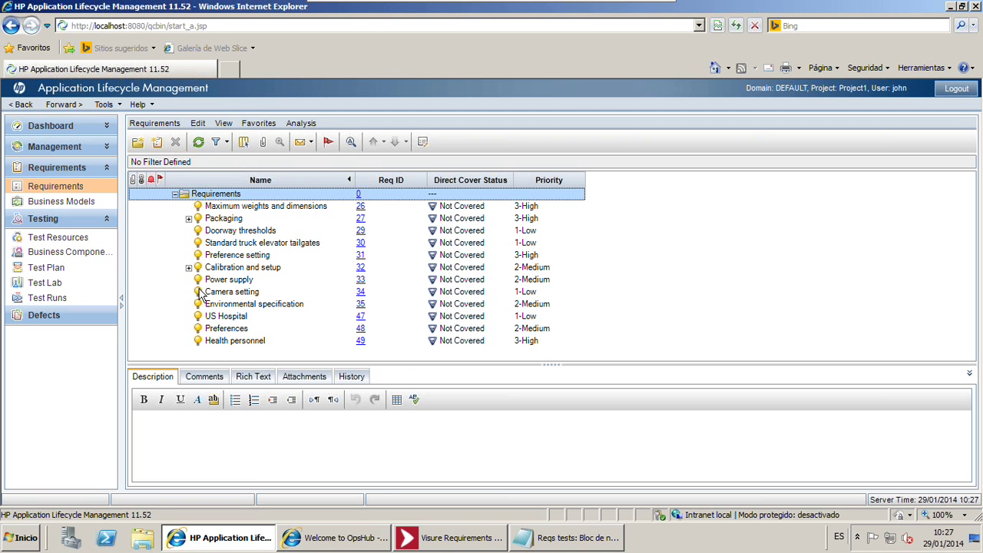
drag(553, 366, 553, 387)
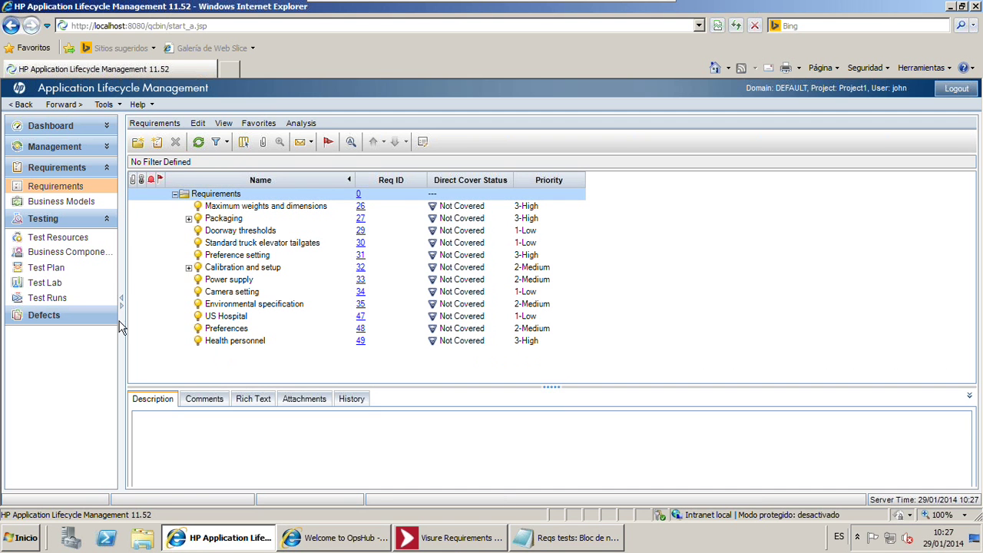
click(189, 268)
click(188, 218)
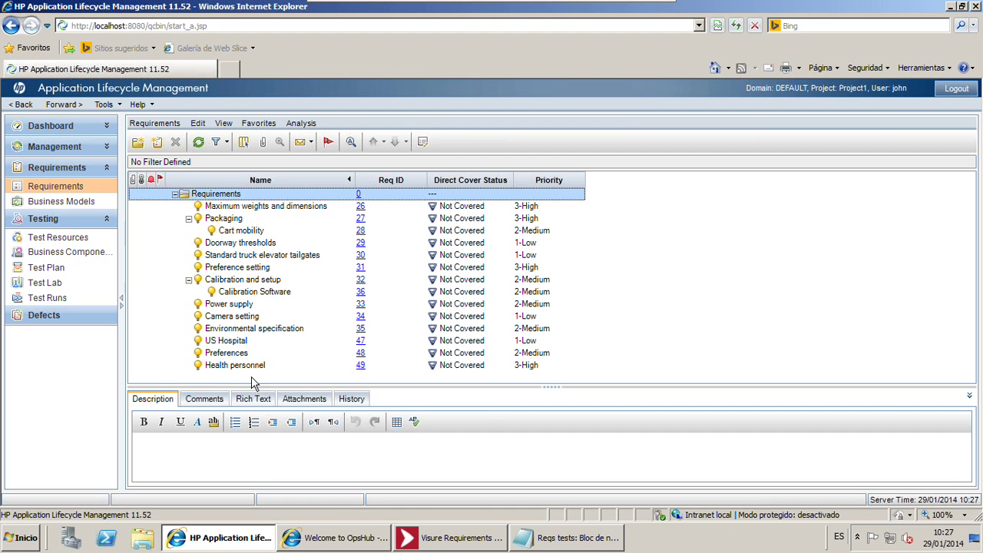
View descriptions of US Hospital (1-Low), Preferences (2-Medium) and Health personnel (3-High)
click(246, 366)
click(246, 369)
click(239, 342)
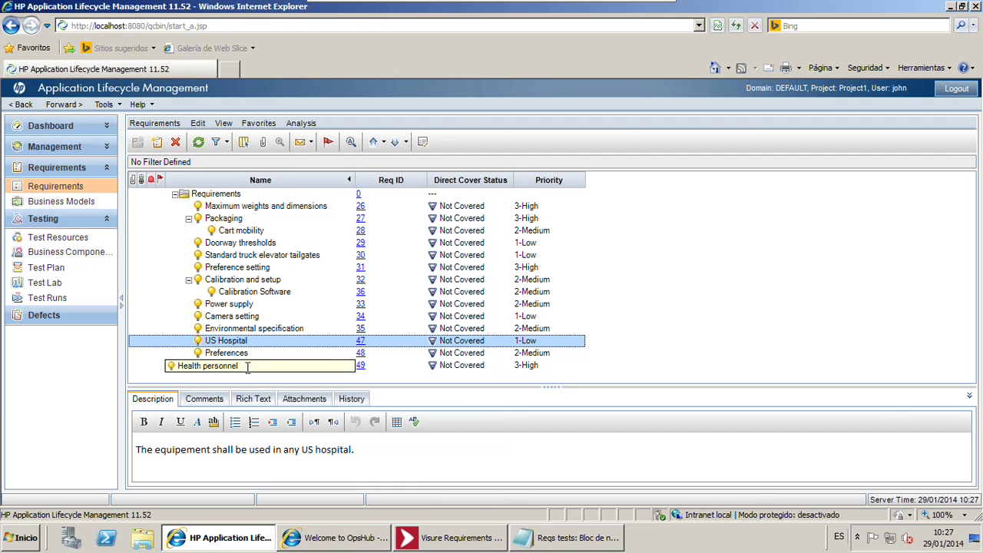
click(250, 353)
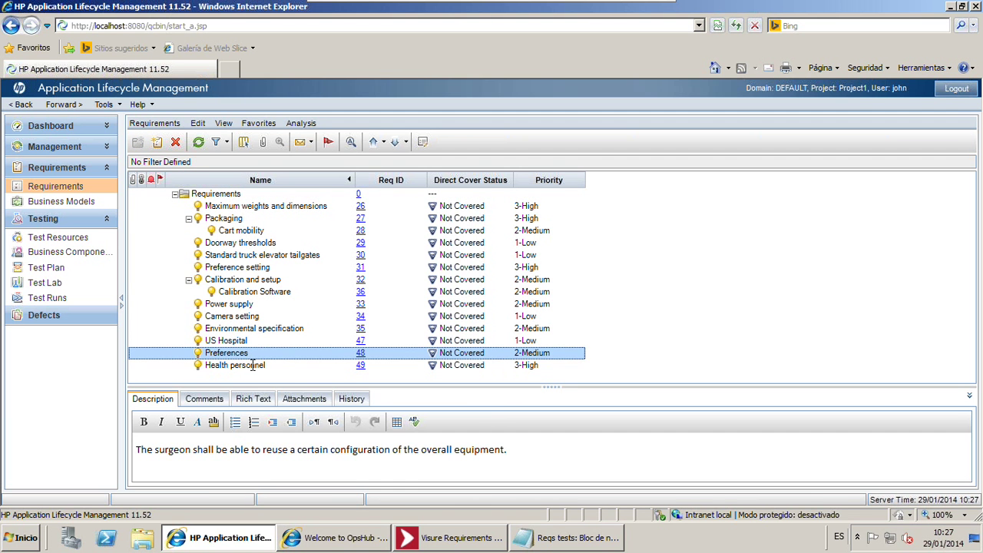
click(254, 366)
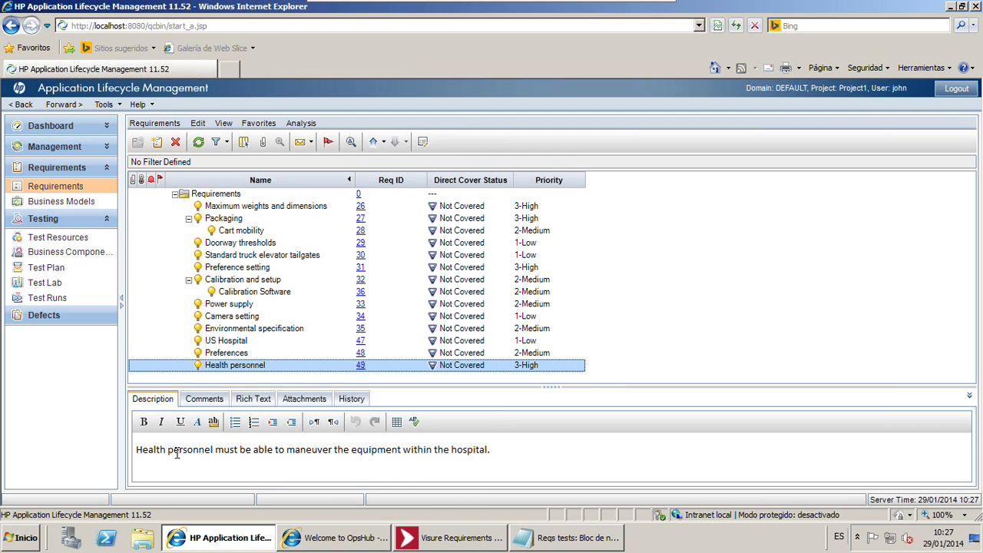
click(256, 340)
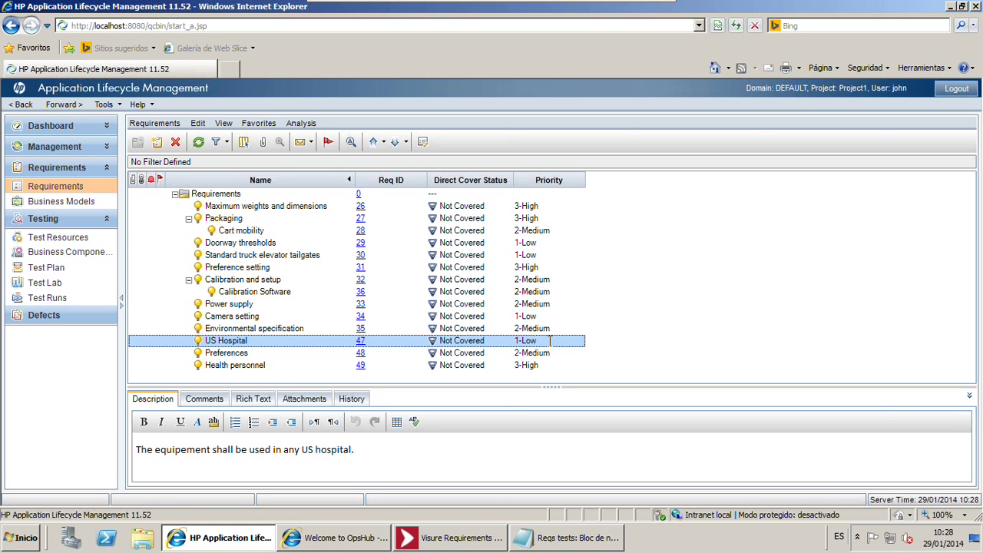
View Cart mobility and Standard truck elevator tailgates in ALM, then go to the Test Plan module
click(302, 231)
click(303, 231)
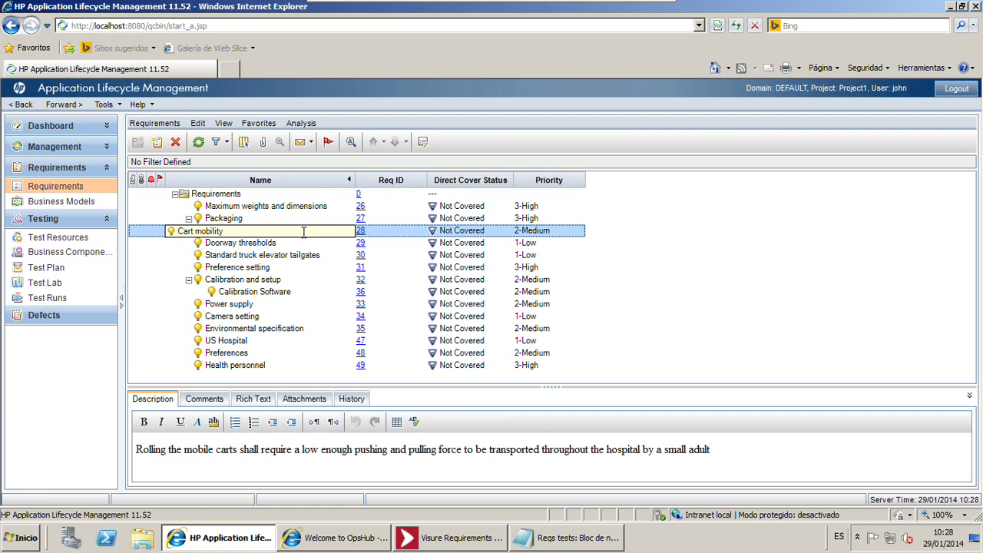
click(295, 250)
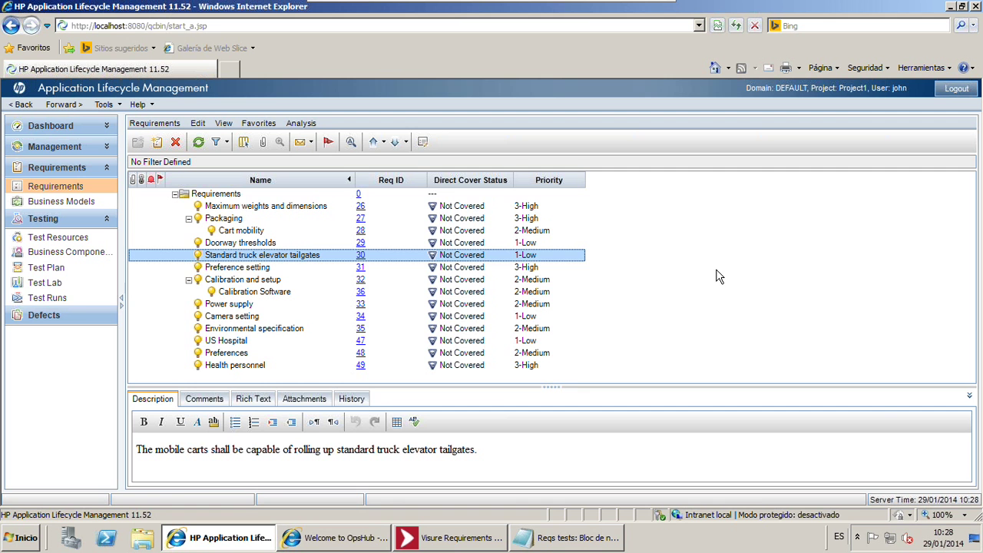
click(47, 267)
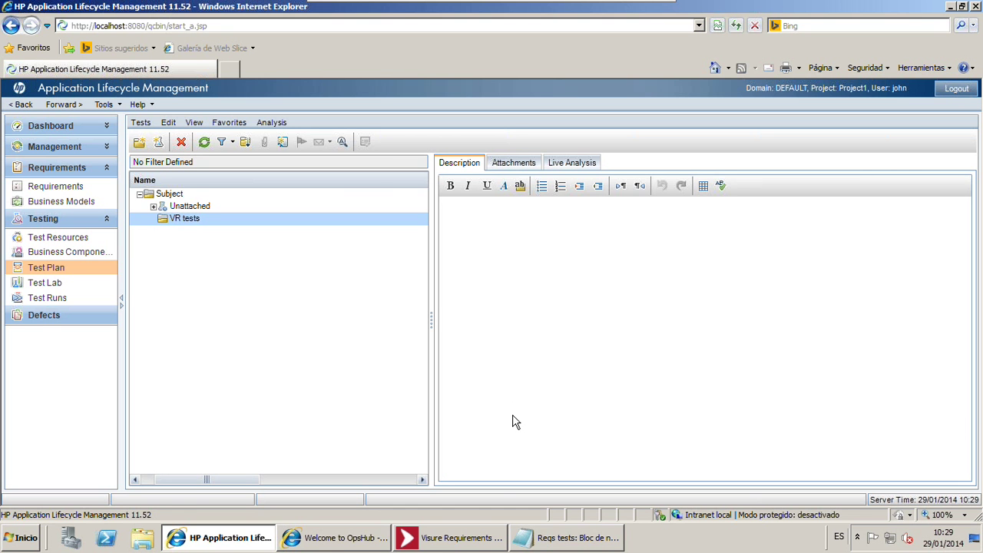
Create manual test Humidity Altering in VR tests with the humidity steps as its description
click(568, 537)
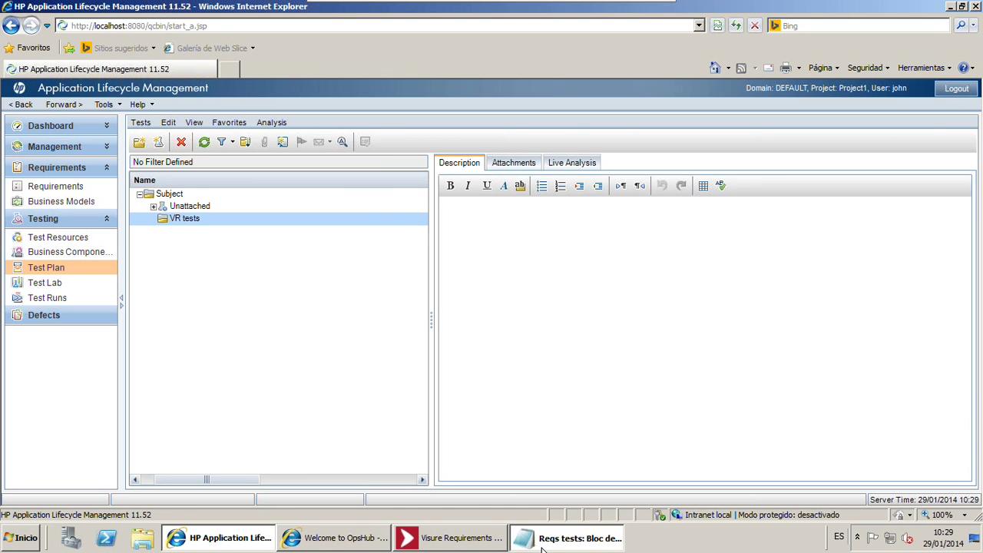
click(461, 254)
scroll(461, 255, down, 9)
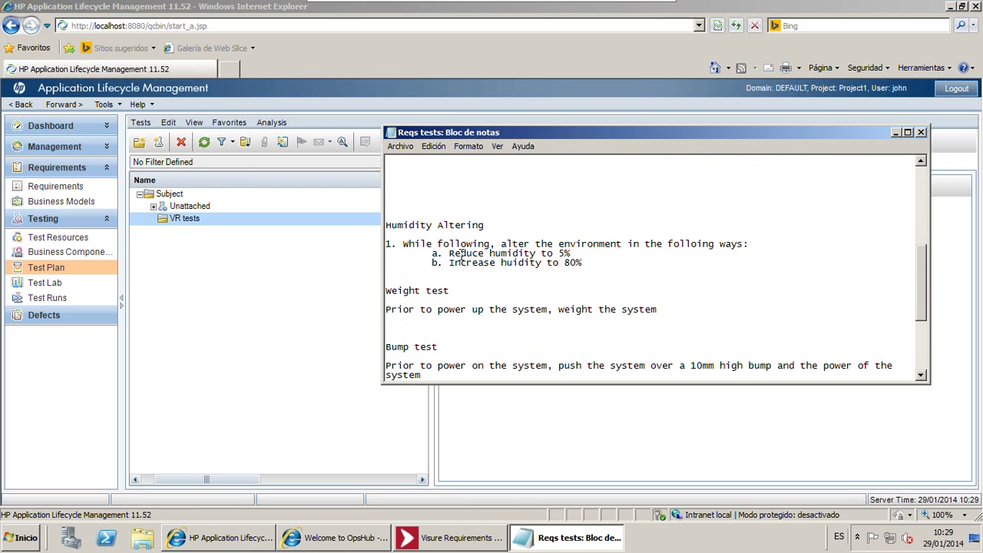
drag(486, 197, 369, 202)
key(ctrl+c)
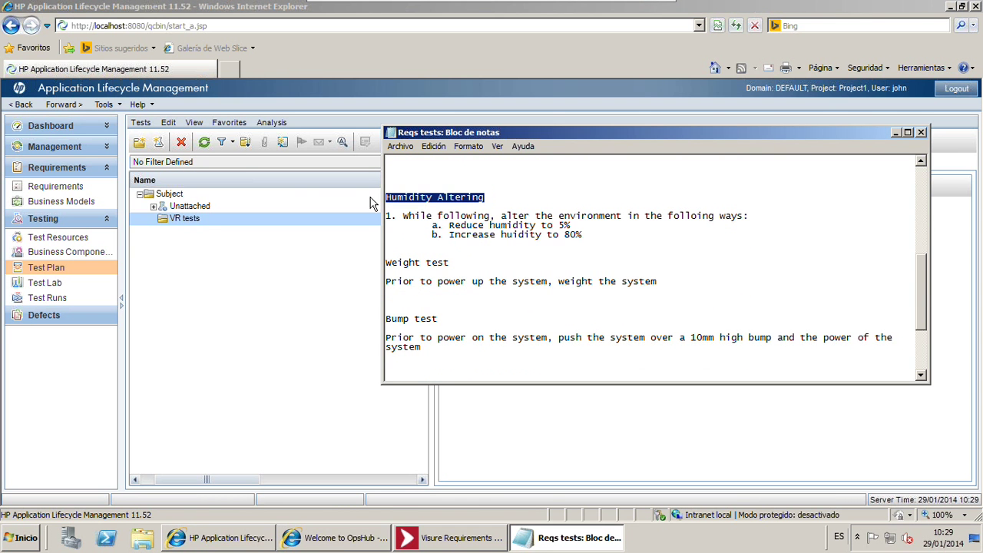
click(190, 219)
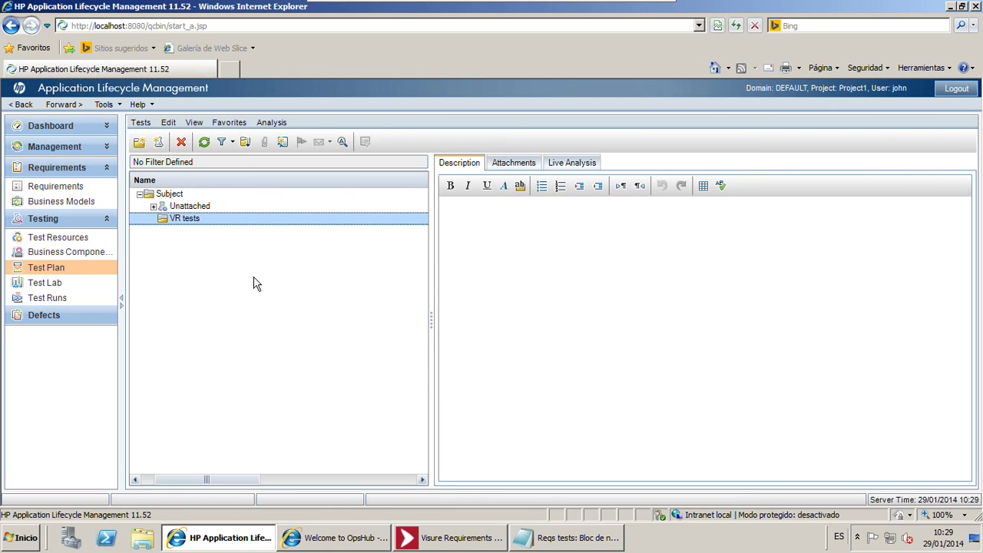
click(158, 141)
key(ctrl+v)
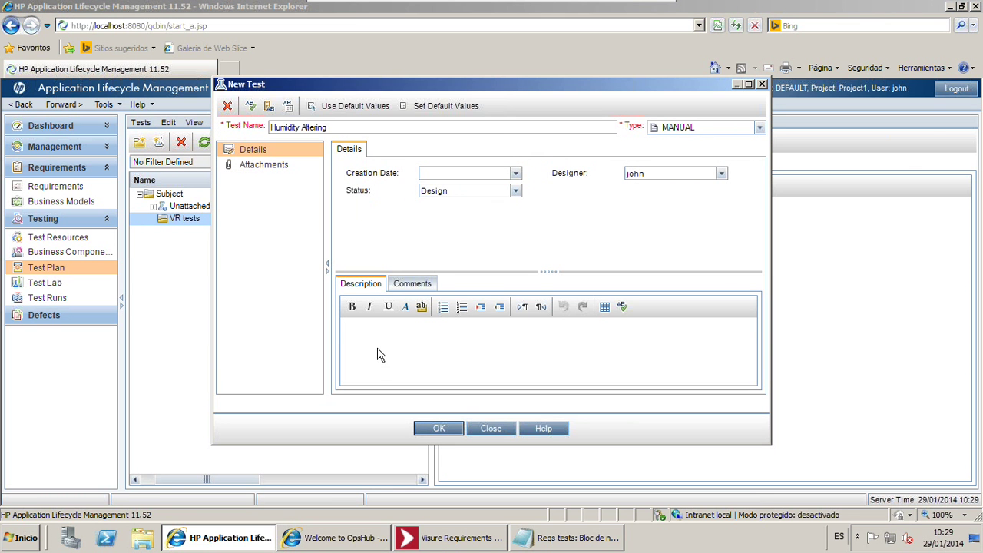
click(379, 355)
key(alt+Tab)
drag(585, 237, 335, 215)
key(ctrl+c)
click(360, 346)
key(ctrl+v)
click(425, 430)
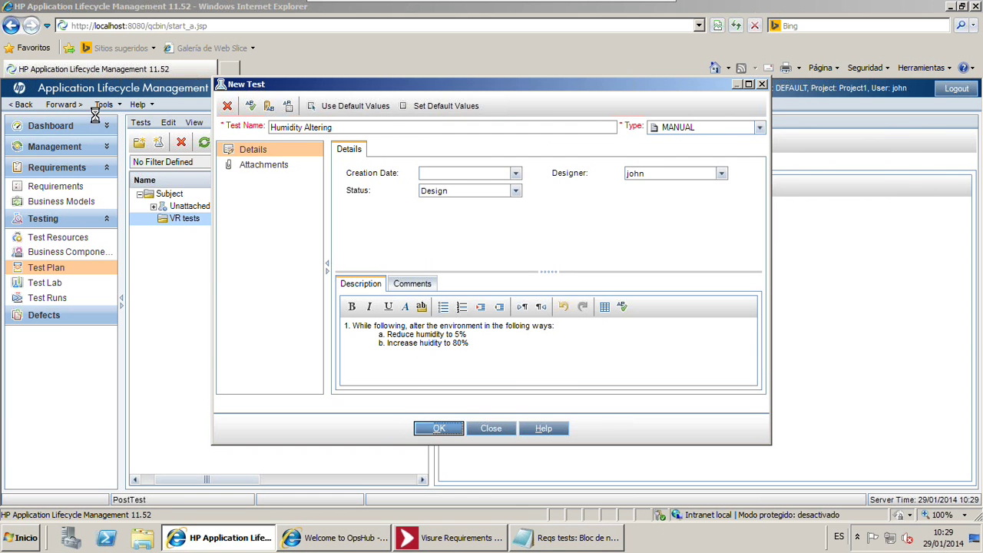
Create the Weight test with its description copied from the notes
click(158, 143)
key(alt+Tab)
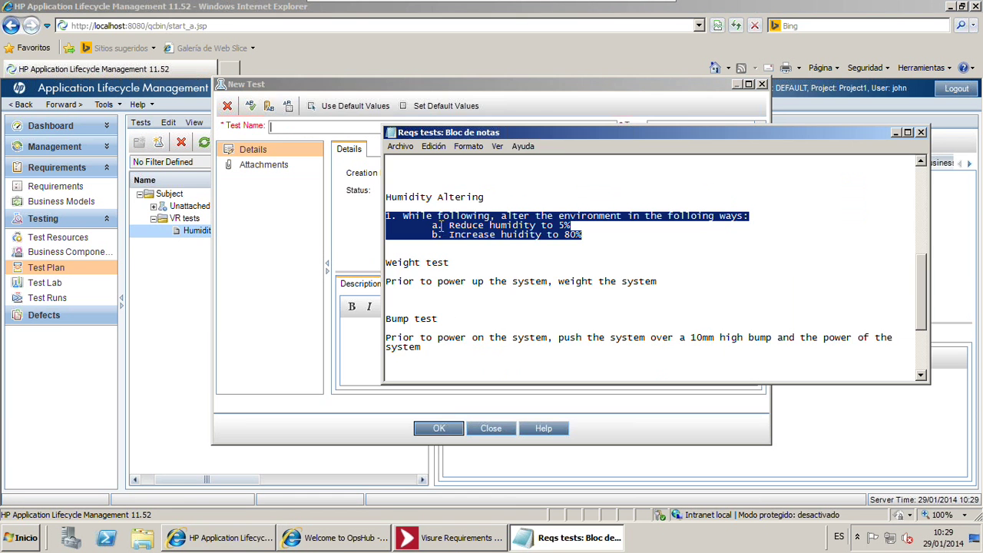
drag(471, 264, 330, 271)
key(ctrl+c)
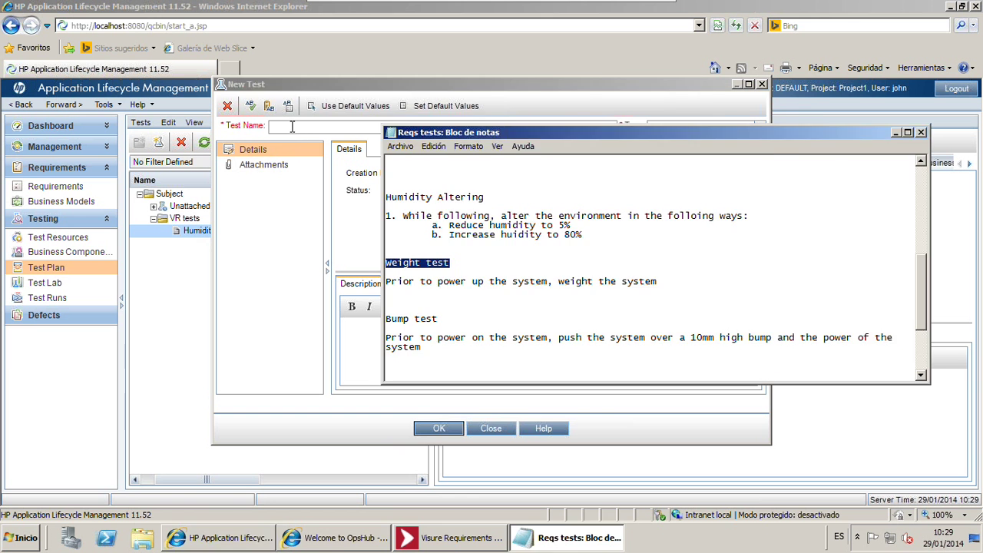
click(292, 127)
key(ctrl+v)
key(alt+Tab)
drag(659, 281, 361, 286)
key(ctrl+c)
click(361, 342)
key(ctrl+v)
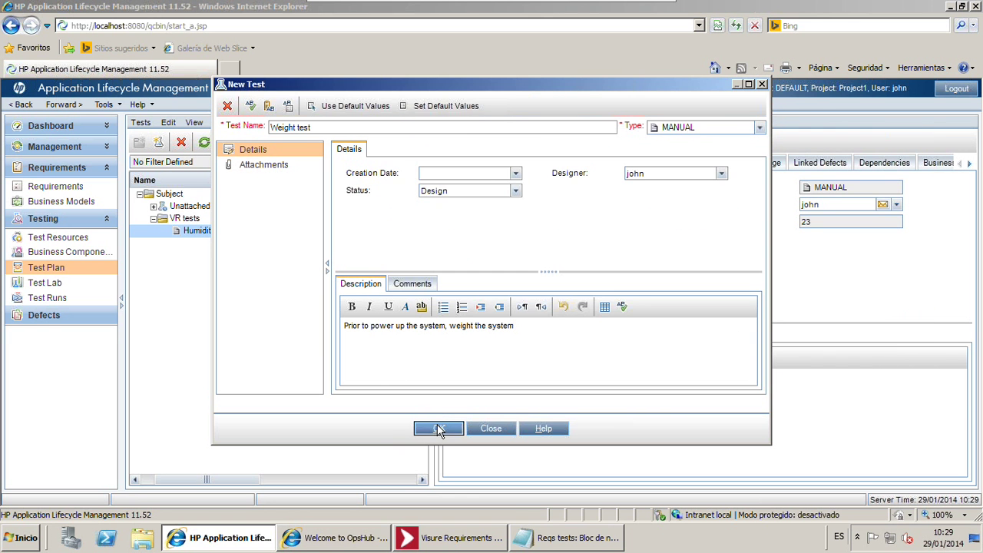
click(439, 429)
Create the Bump test with its description copied from the notes
key(alt+Tab)
drag(439, 319, 385, 319)
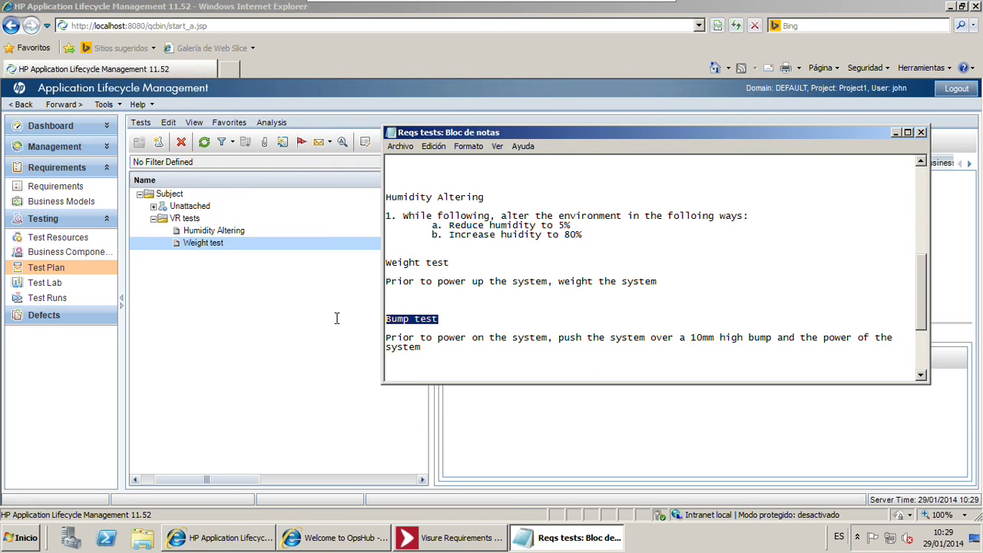
click(158, 142)
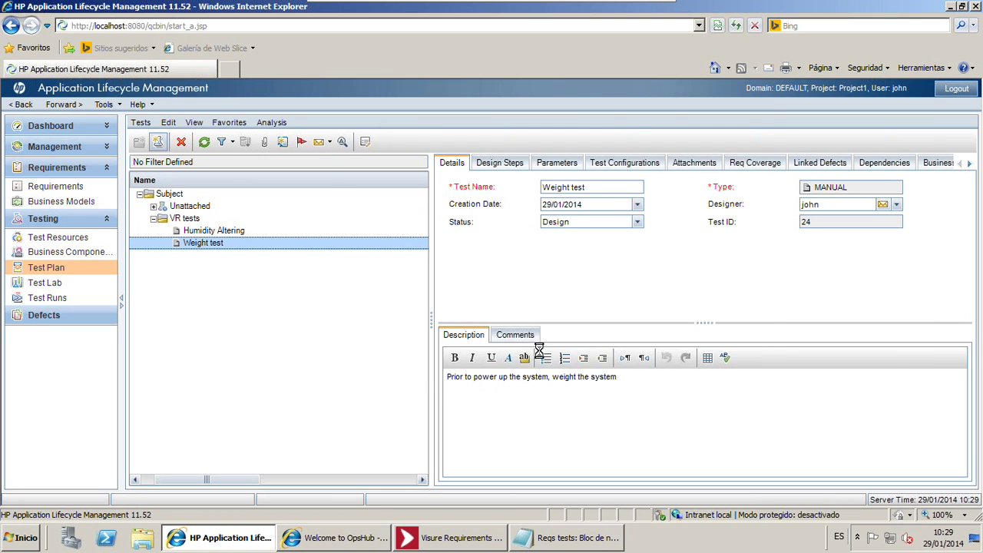
key(ctrl+v)
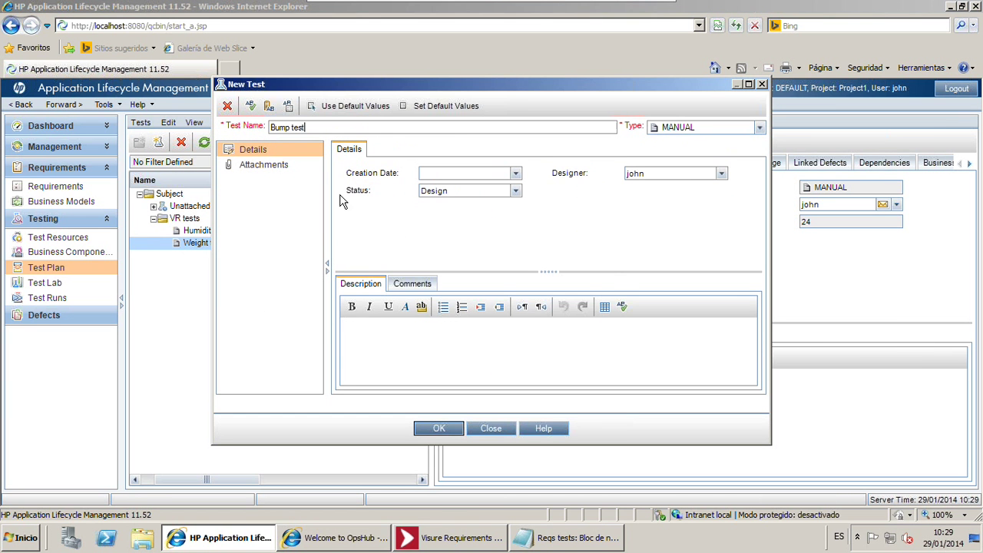
key(alt+Tab)
drag(438, 350, 323, 338)
key(ctrl+c)
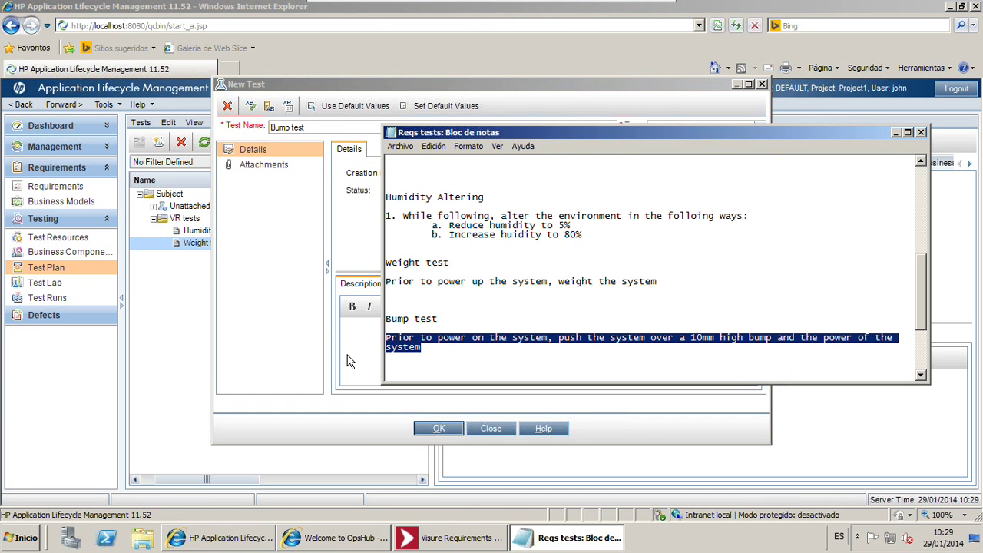
key(alt+Tab)
key(ctrl+v)
click(439, 428)
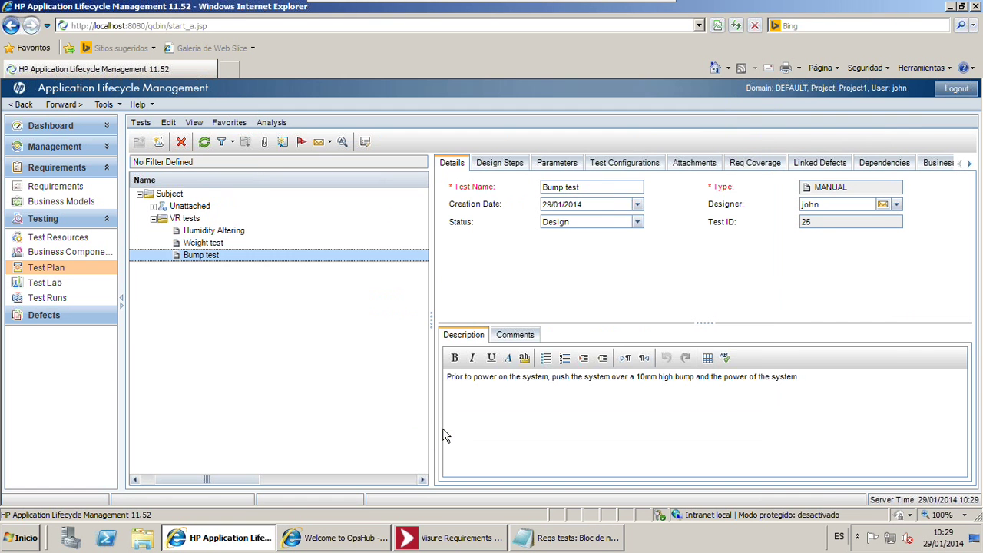
Cover the Humidity Altering test with three requirements, from US Hospital through Health personnel
click(738, 165)
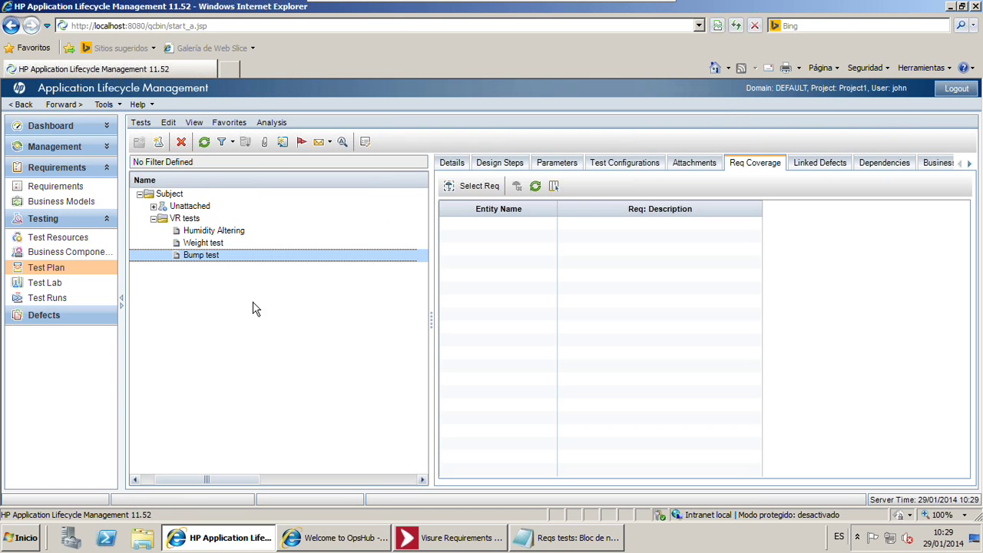
click(197, 233)
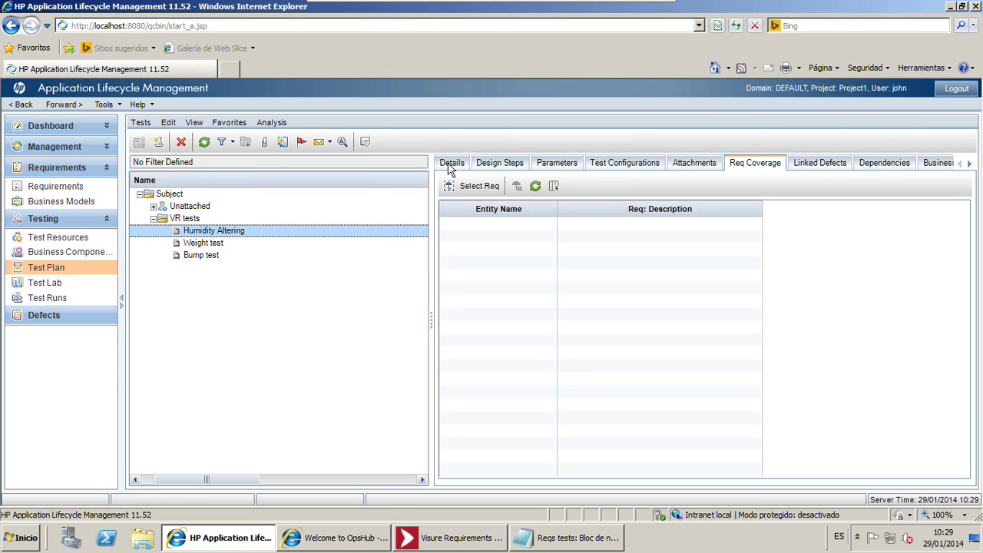
click(488, 189)
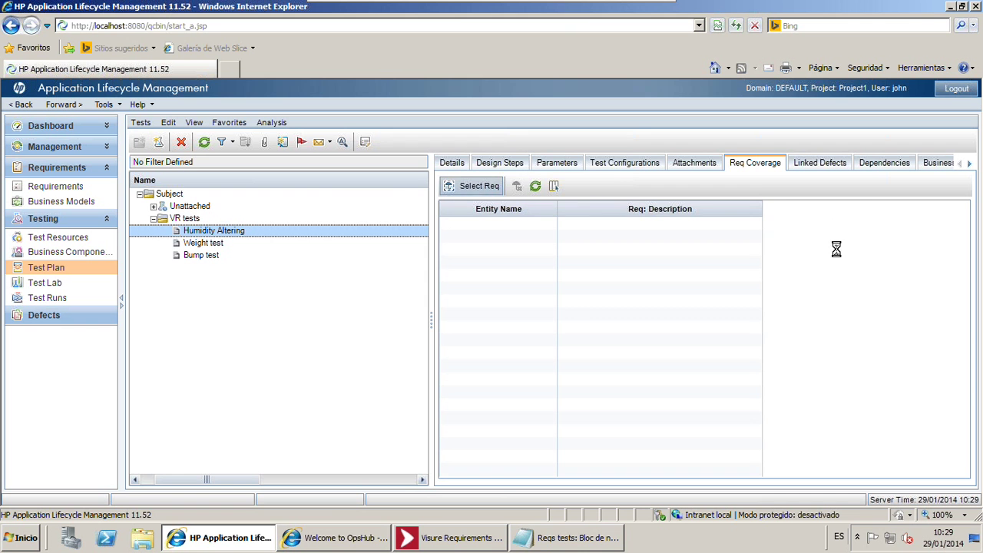
click(795, 246)
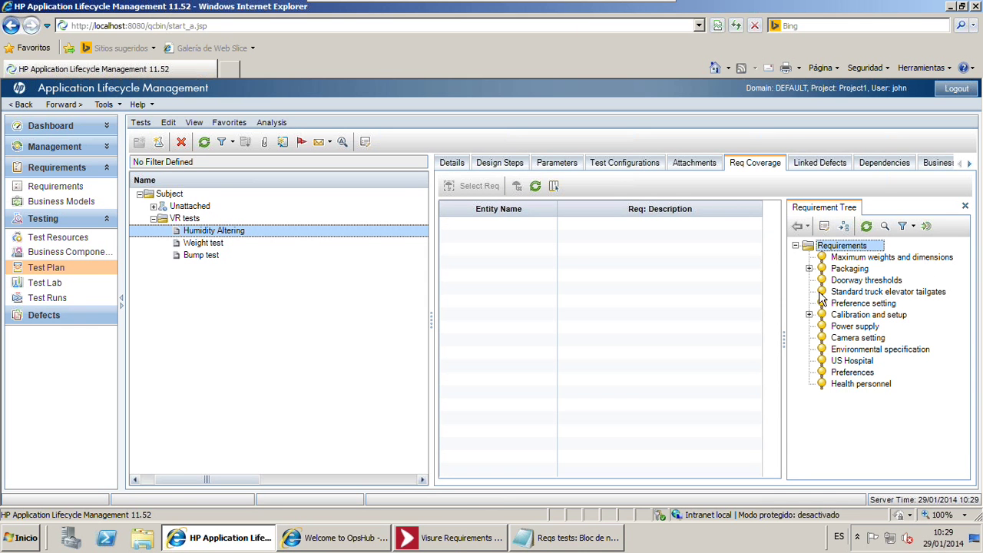
click(860, 383)
shift+click(852, 360)
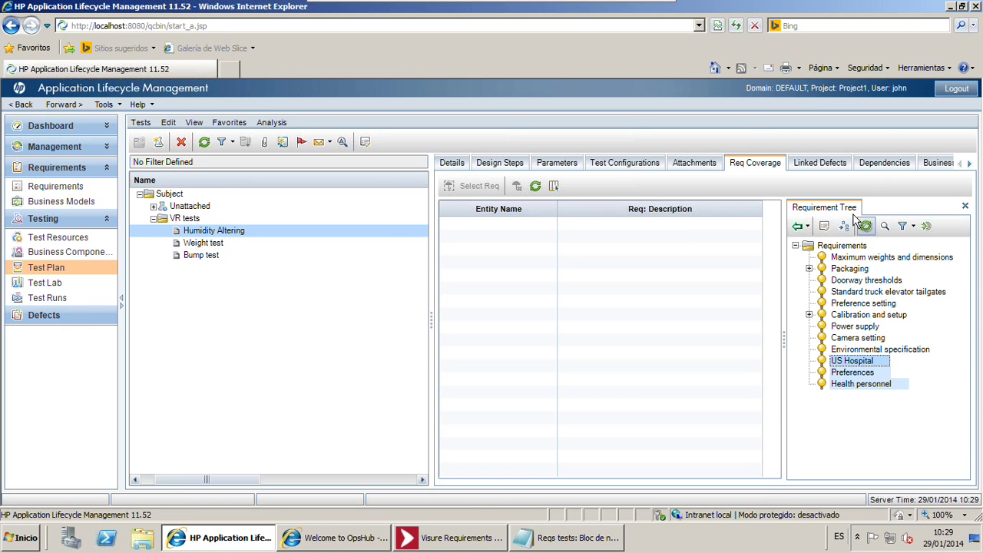
click(798, 226)
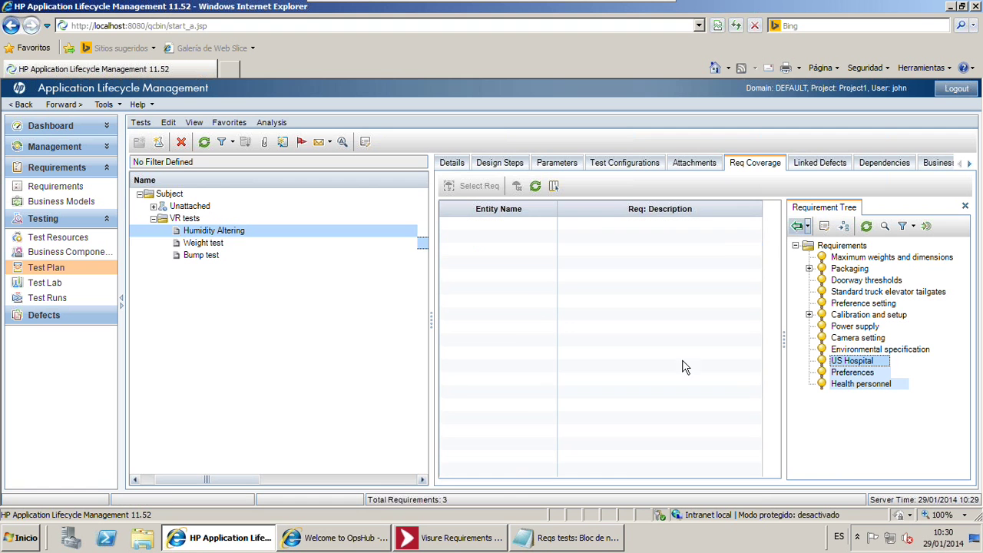
Cover Weight test with Standard truck elevator tailgates, Camera setting, Preference setting and Power supply
key(Down)
click(853, 293)
ctrl+click(853, 339)
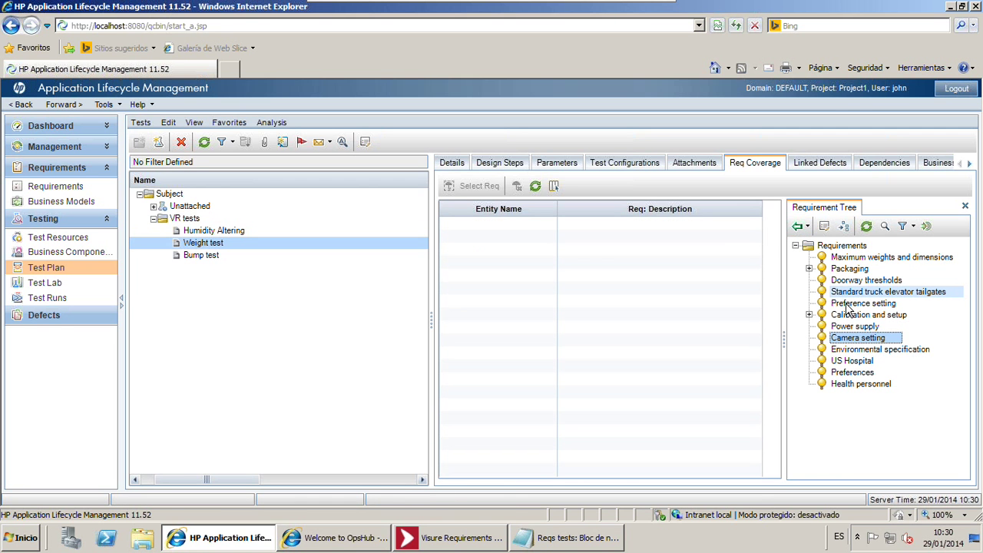
ctrl+click(851, 305)
ctrl+click(851, 328)
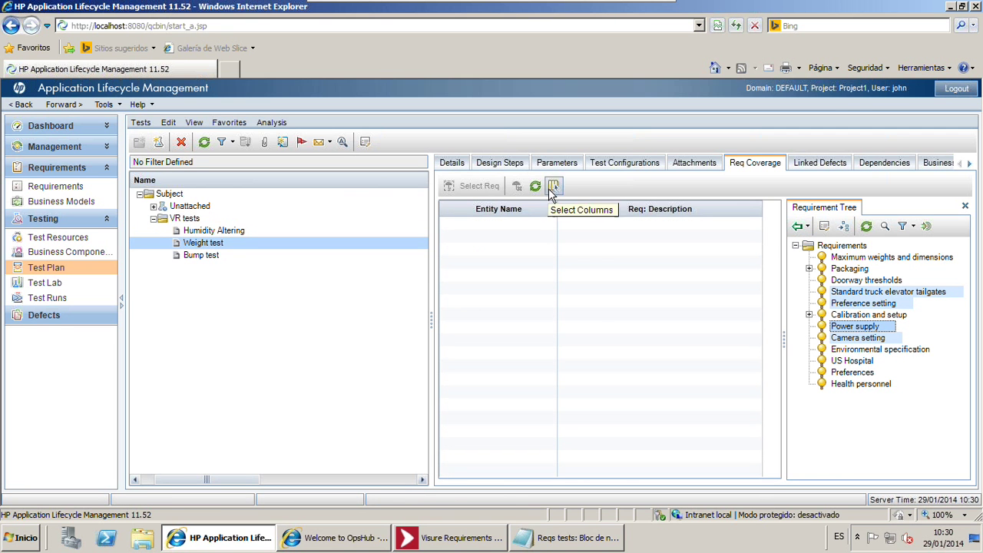
click(798, 225)
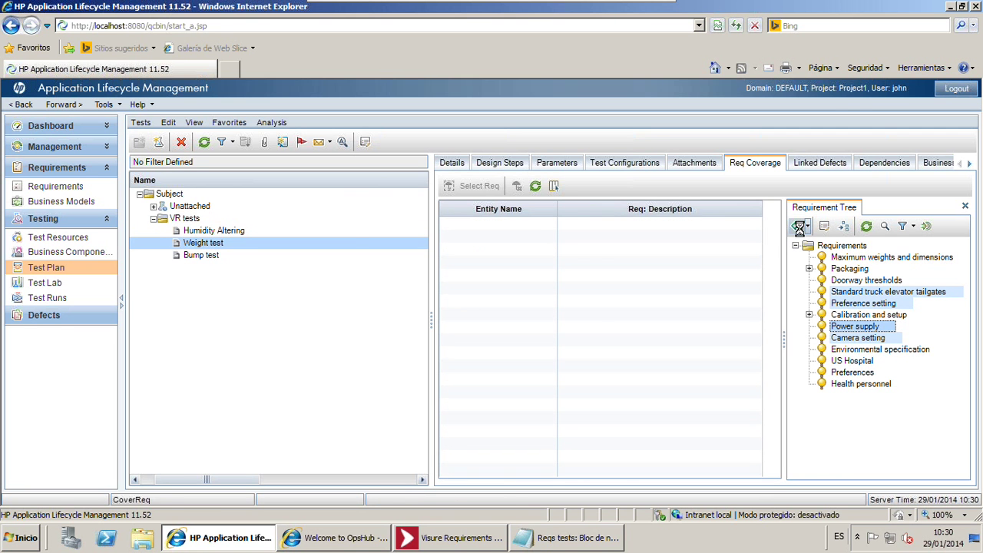
Cover Bump test with Maximum weights and dimensions and Doorway thresholds, then review the coverage
click(207, 255)
click(865, 259)
ctrl+click(841, 282)
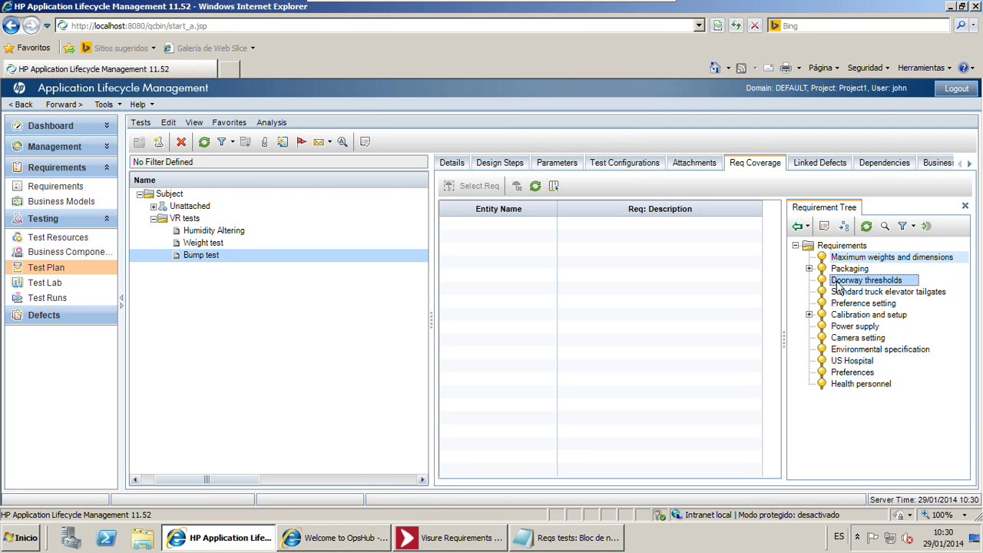
click(798, 229)
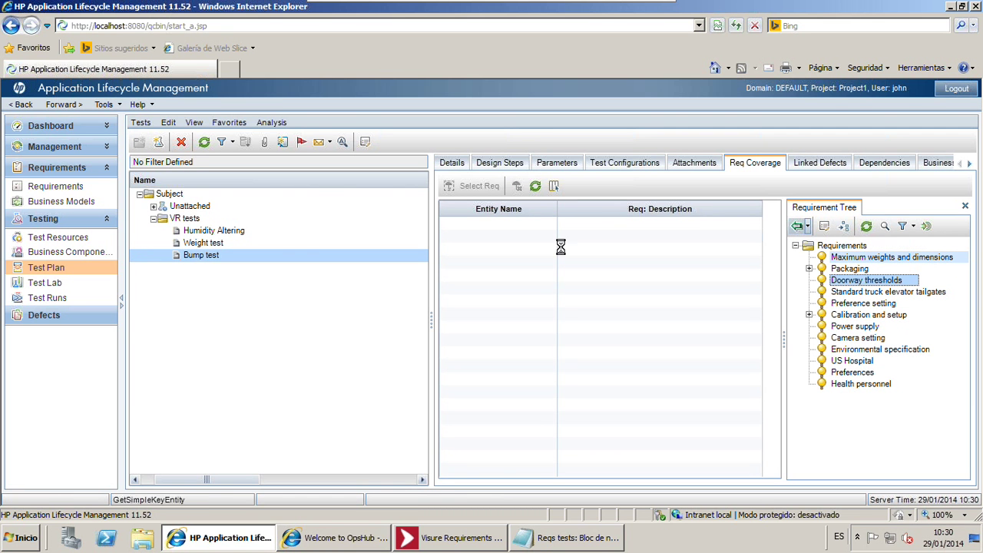
click(292, 241)
click(257, 231)
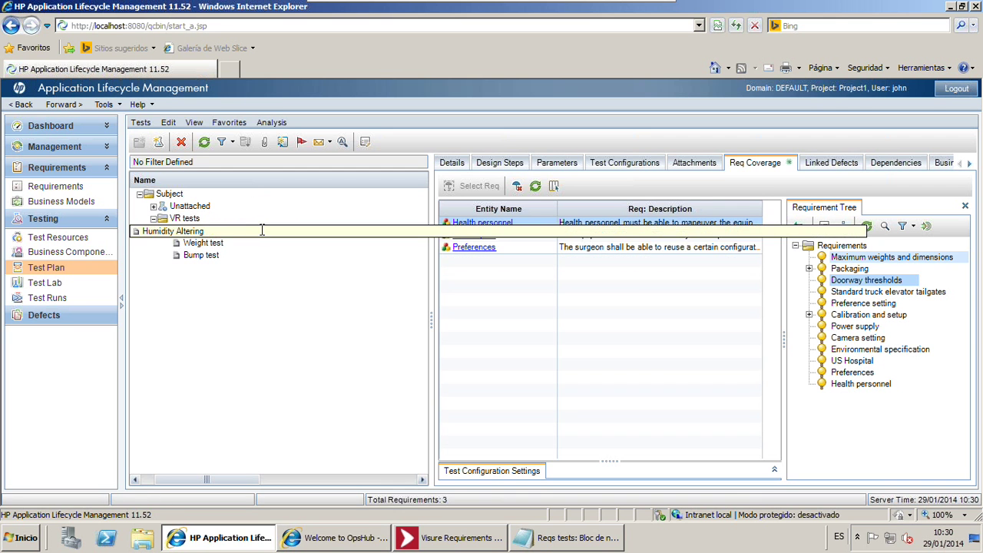
click(193, 123)
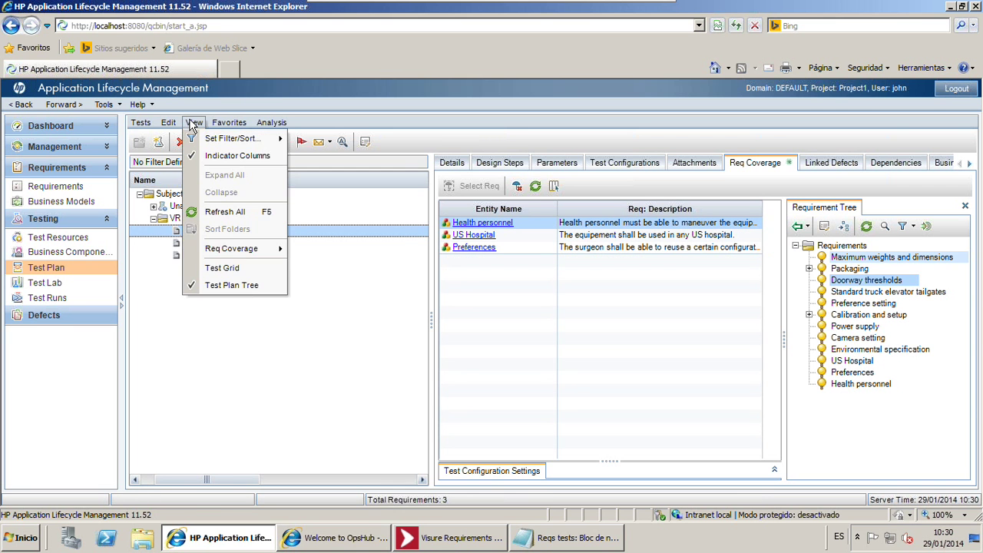
In the test grid, set Humidity Altering to Passed and Weight test and Bump test to Failed
click(215, 270)
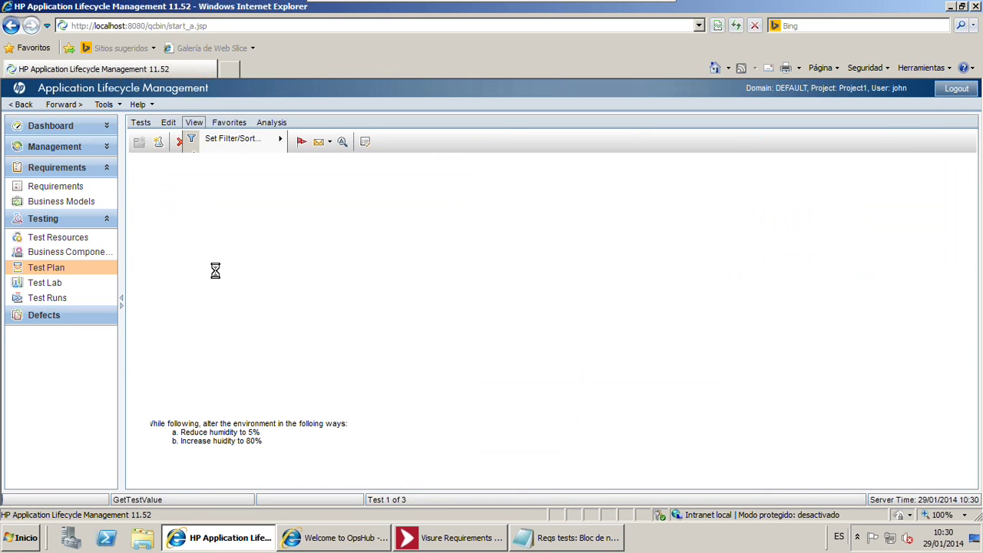
click(752, 207)
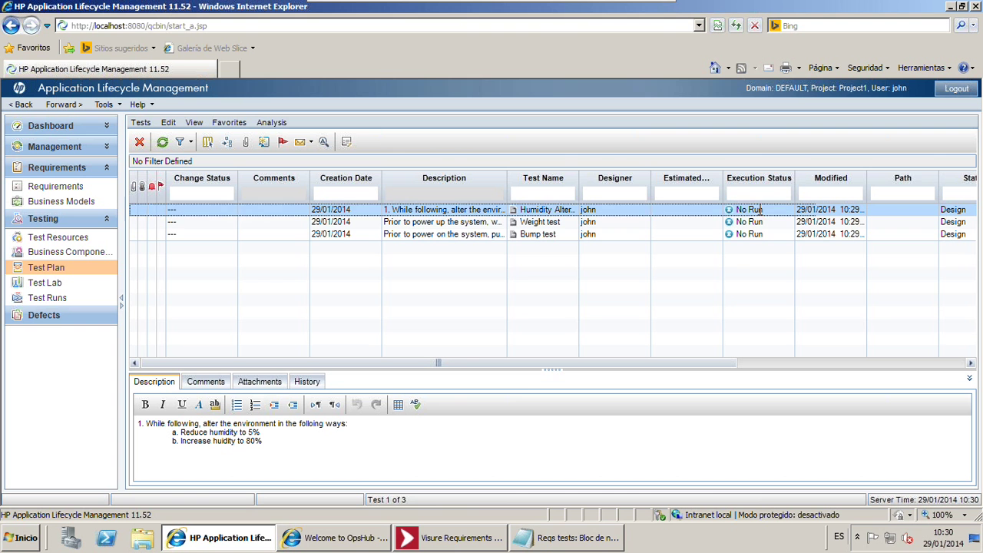
click(788, 210)
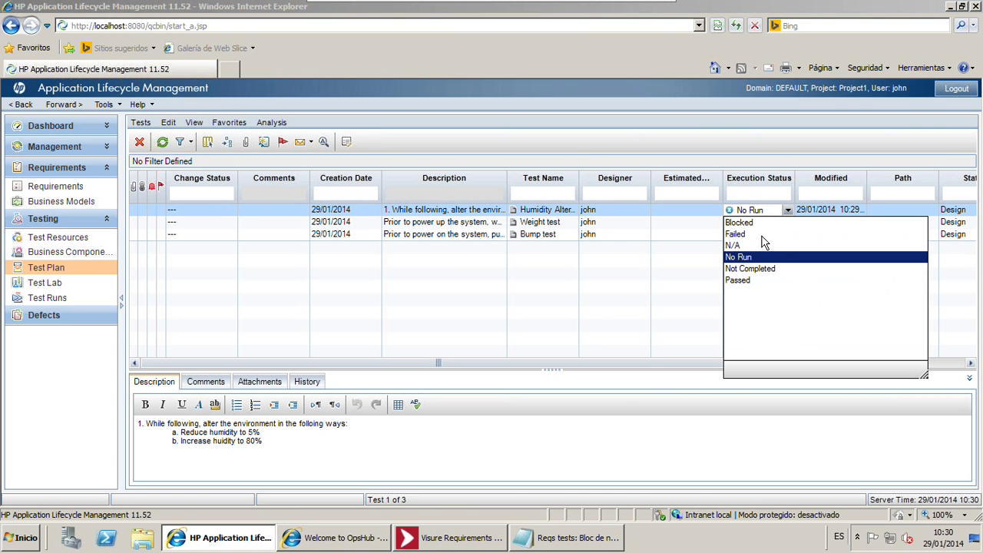
click(751, 279)
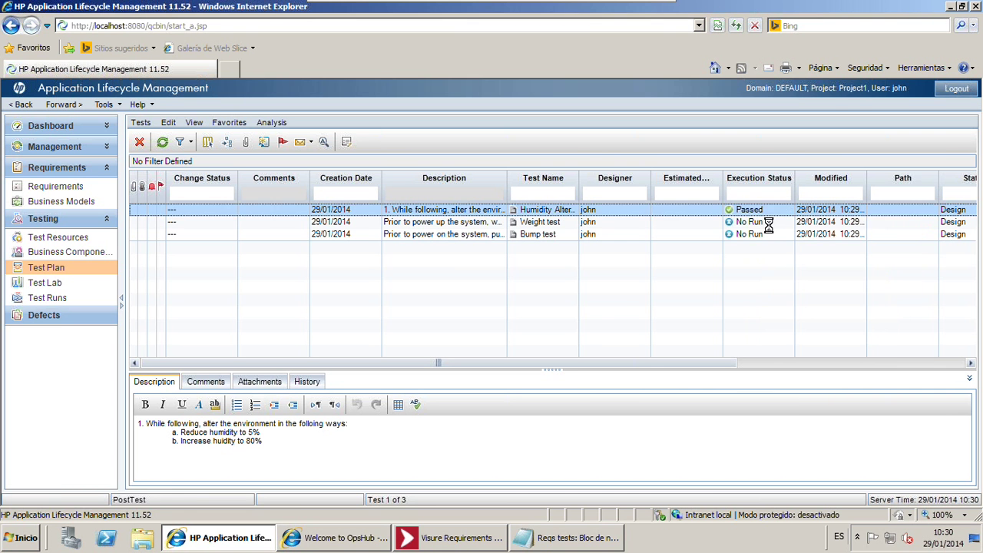
click(764, 222)
click(787, 222)
click(738, 246)
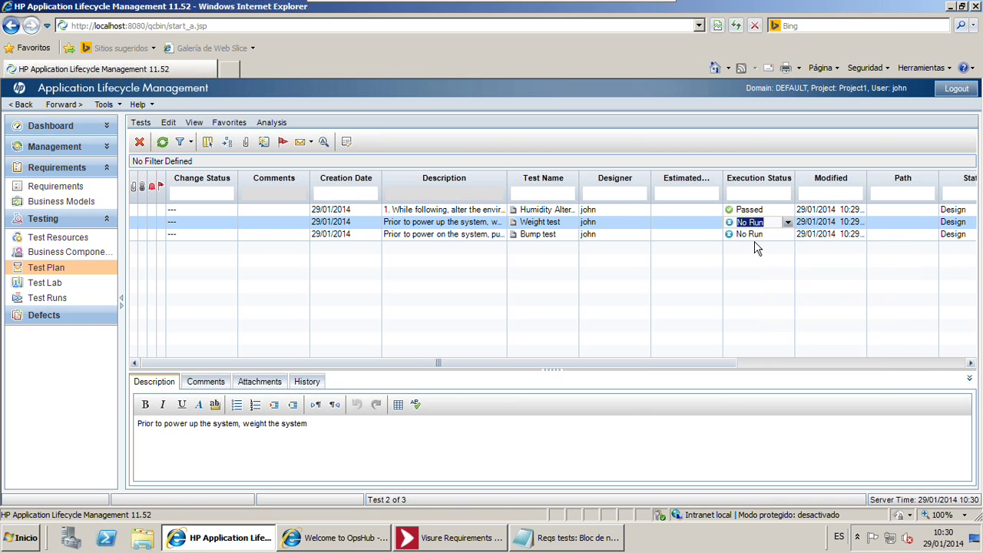
click(761, 234)
click(787, 234)
click(768, 261)
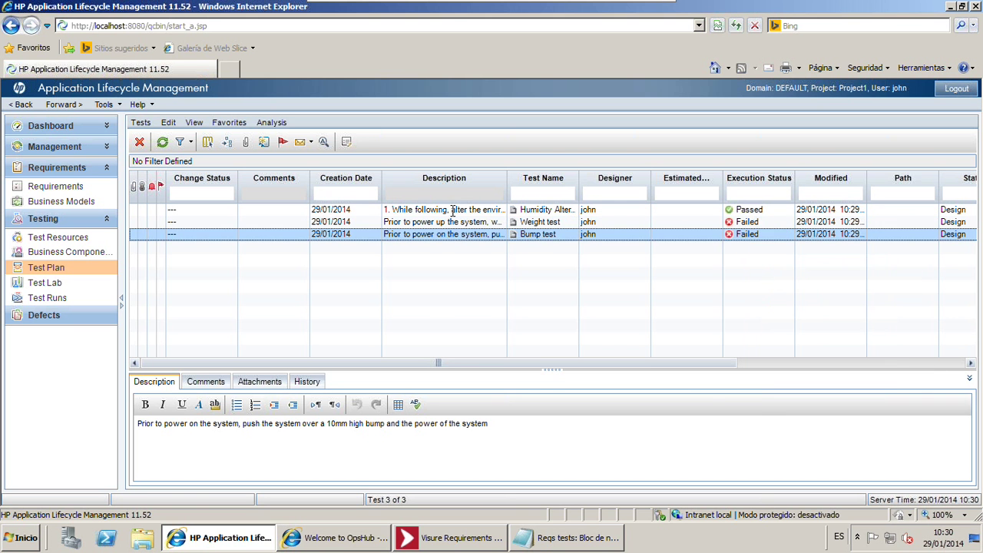
click(449, 222)
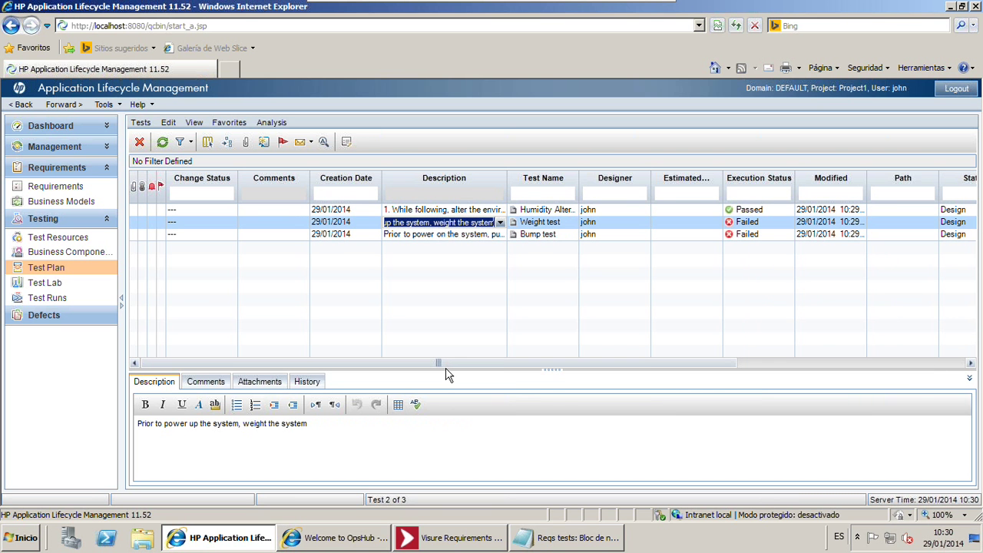
click(424, 315)
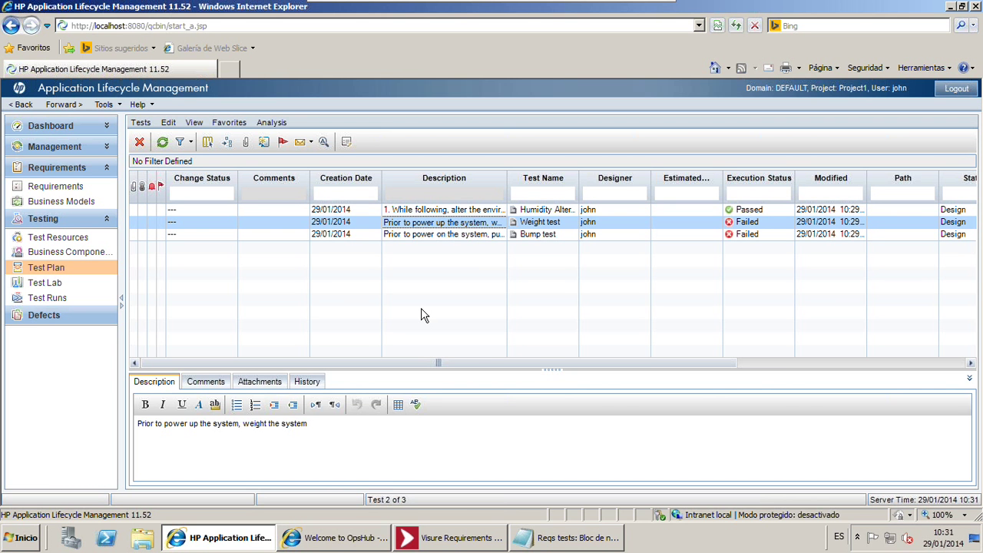
Select the Weight test row and bring up the Test Plan View menu
click(900, 222)
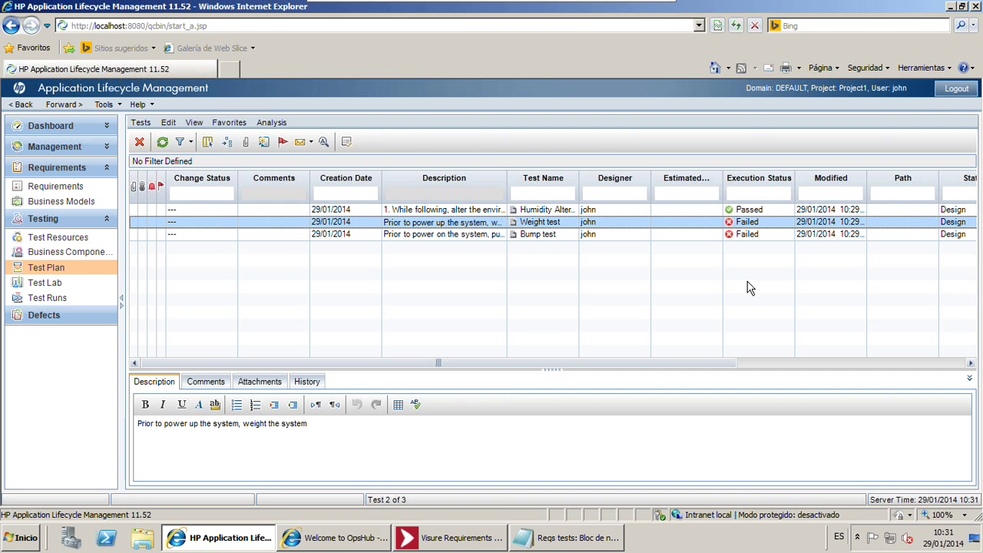
click(194, 124)
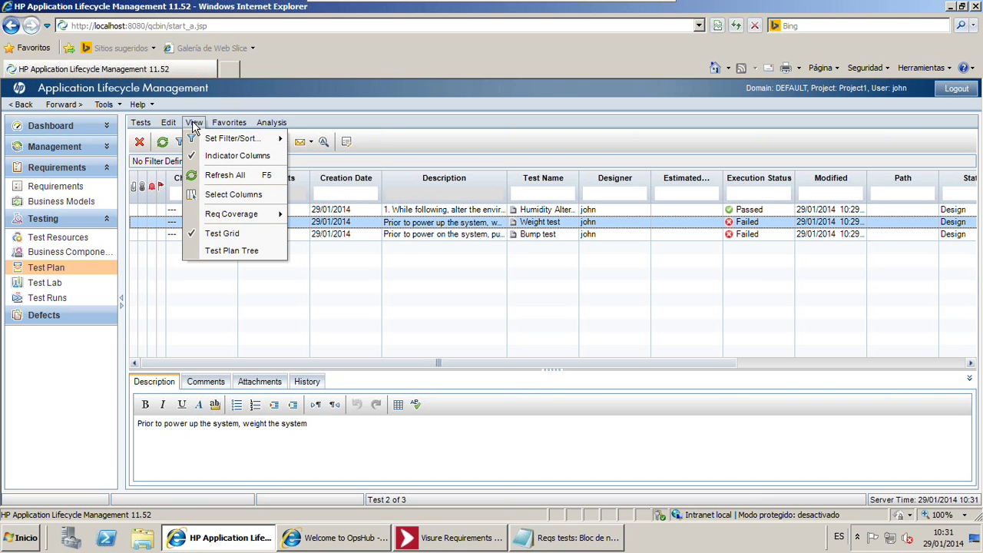
Switch to the Test Plan Tree and show the Weight test's Design Steps
click(215, 250)
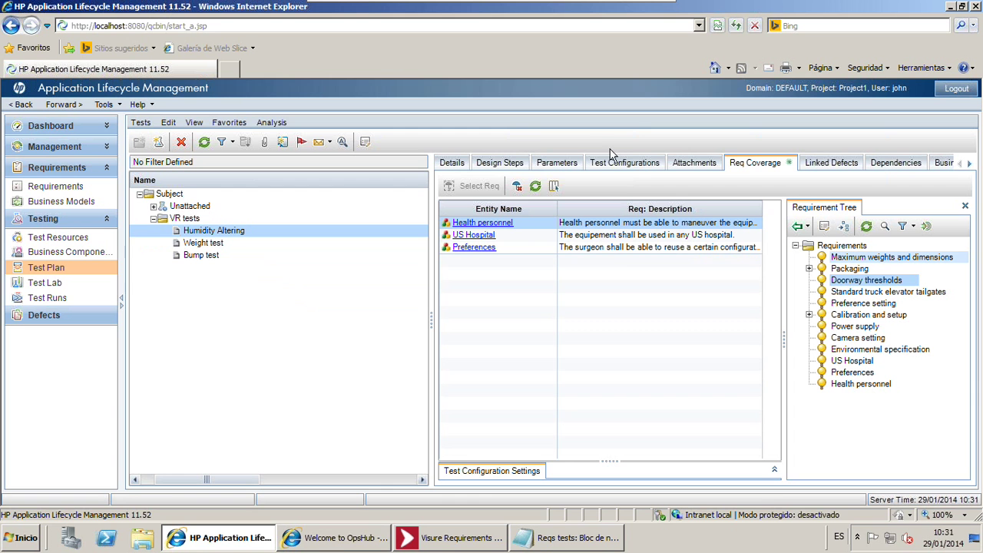
click(511, 163)
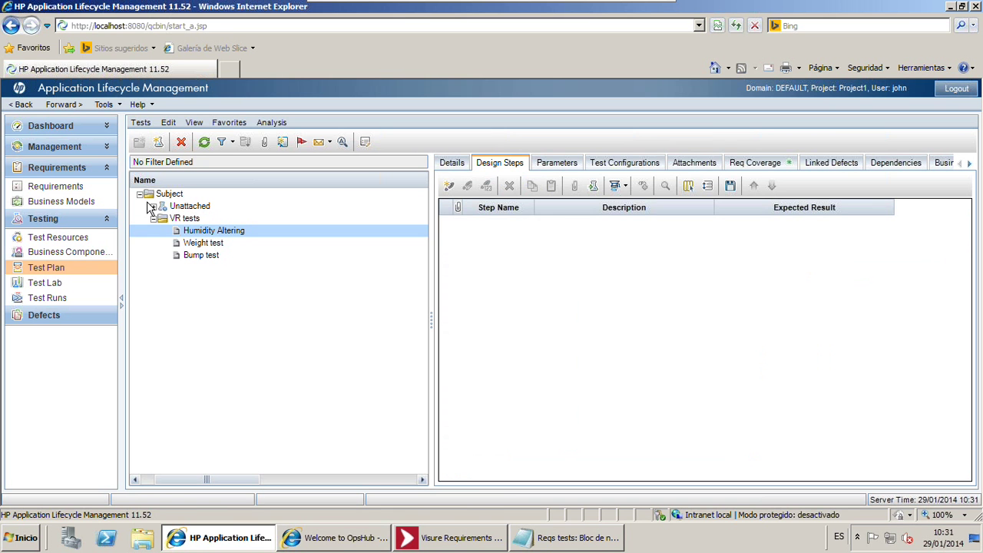
click(241, 246)
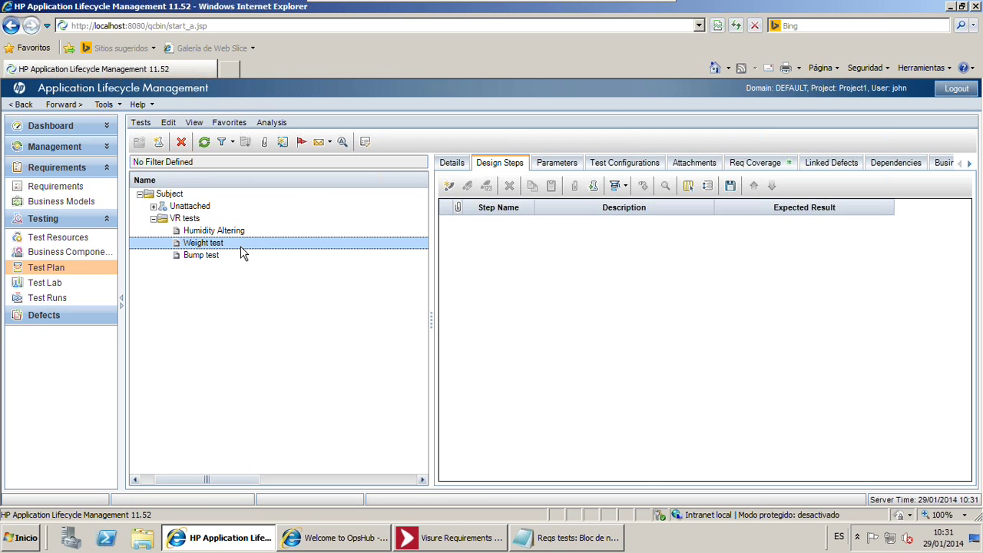
In Visure, go to System Tests and browse the Humidity Altering, Weight test and Bump test rows
click(477, 550)
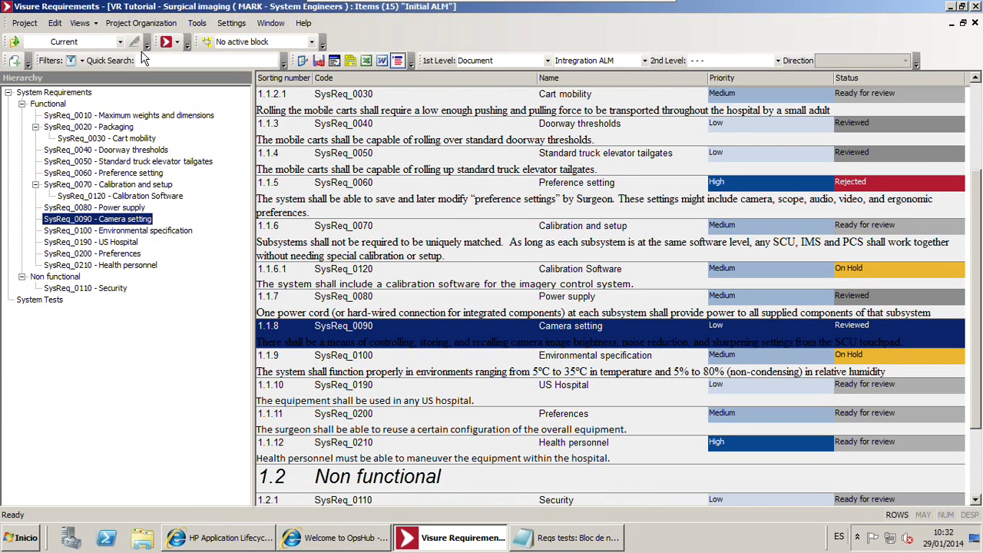
click(441, 414)
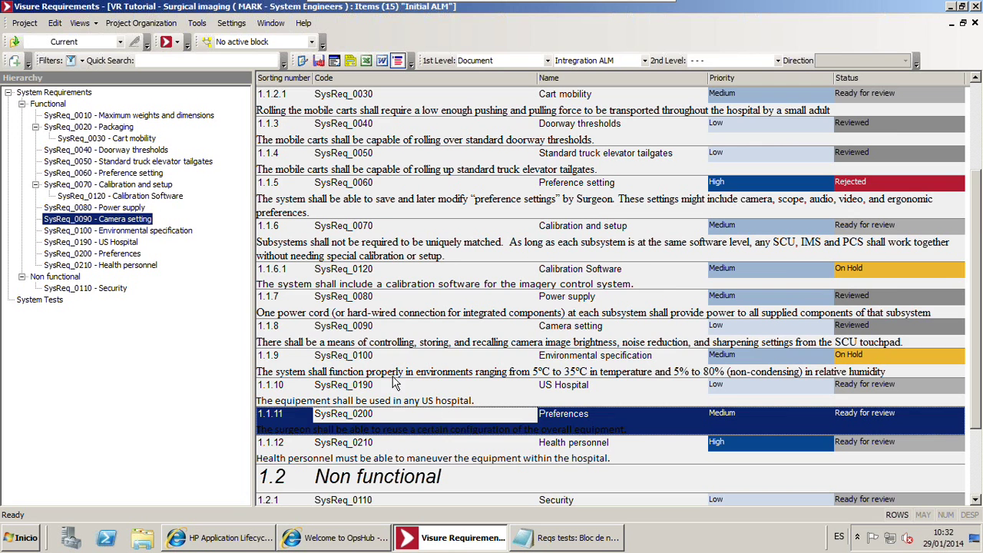
click(45, 301)
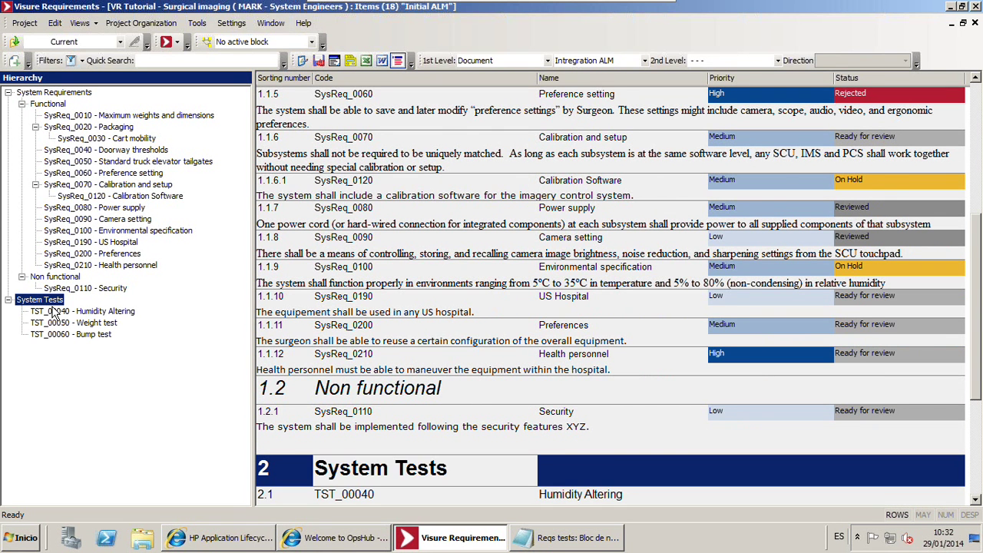
click(59, 312)
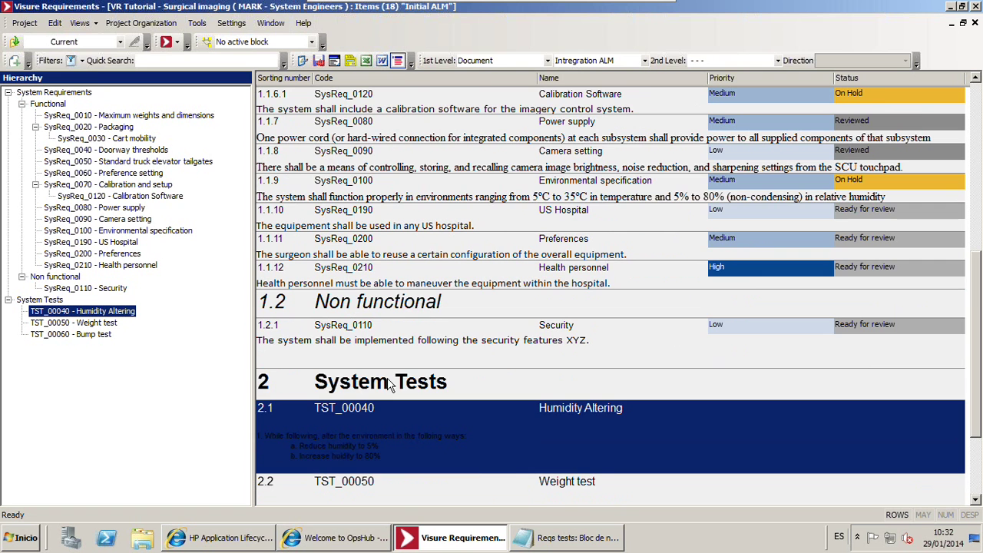
scroll(369, 368, down, 2)
click(474, 353)
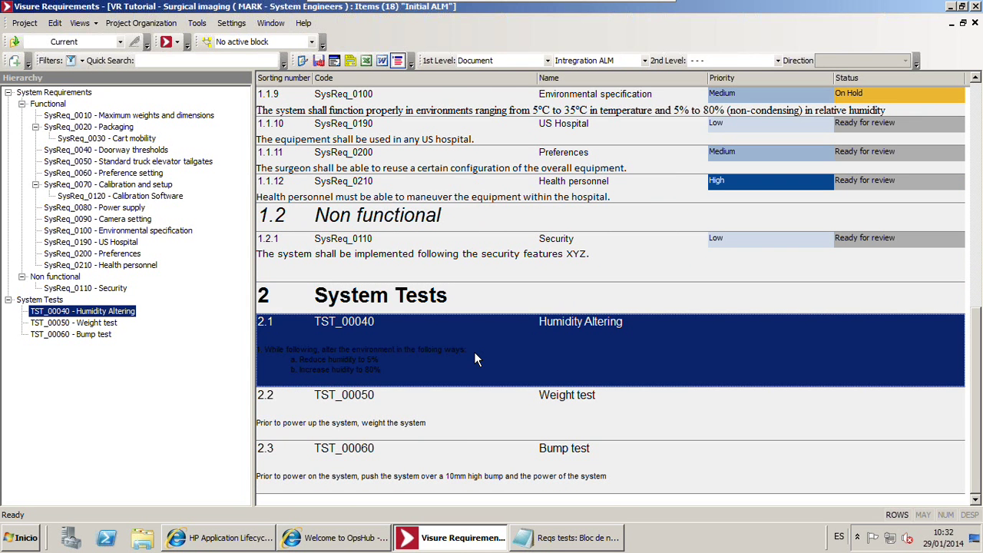
click(482, 305)
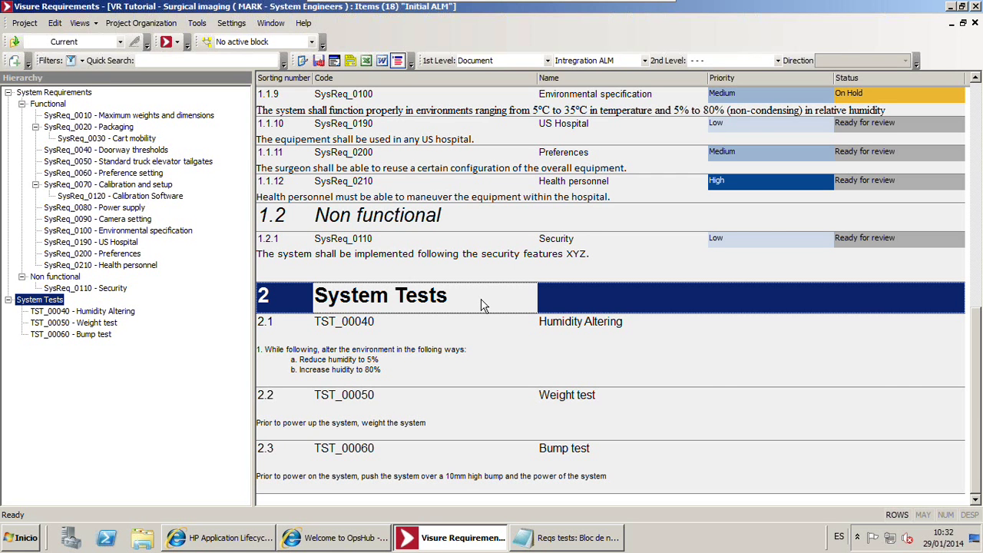
click(471, 400)
click(444, 341)
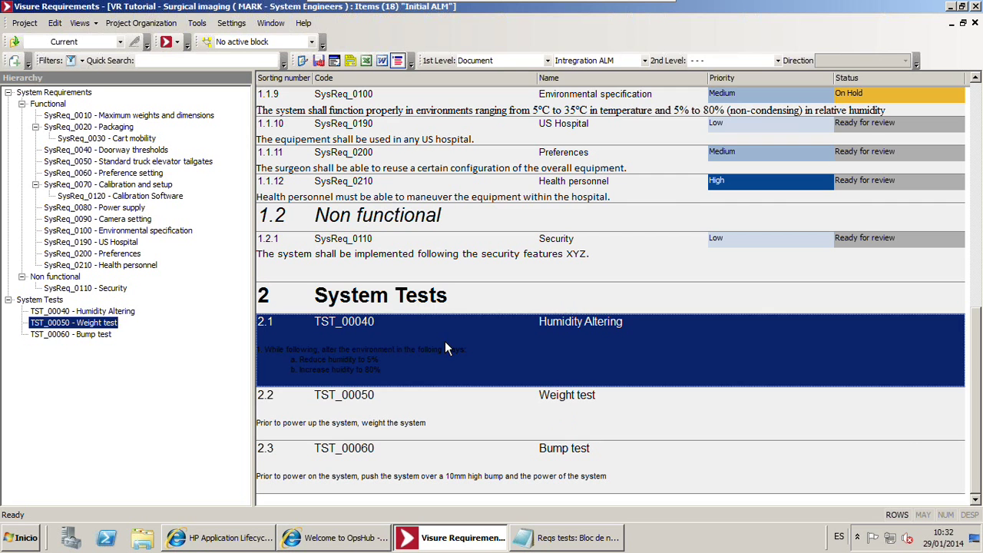
click(349, 60)
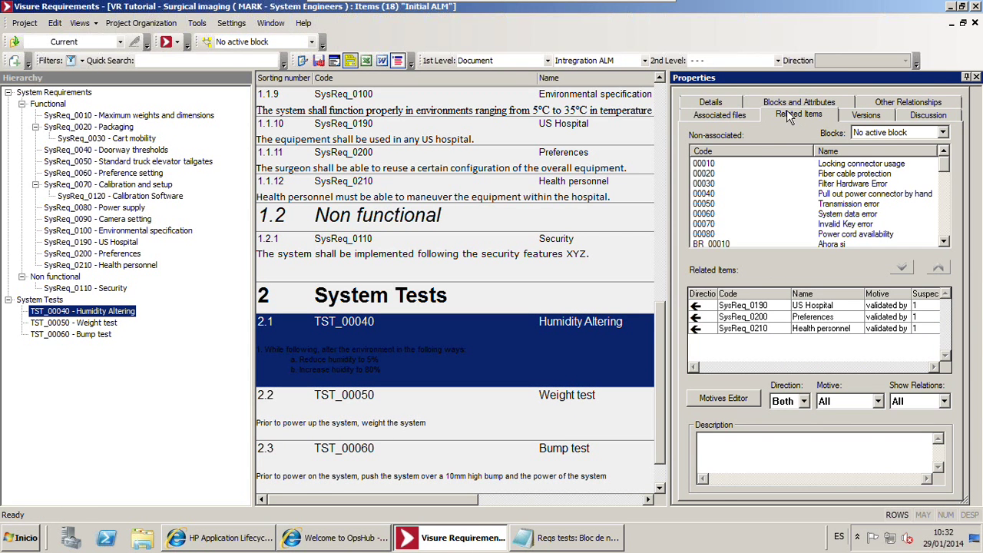
click(443, 406)
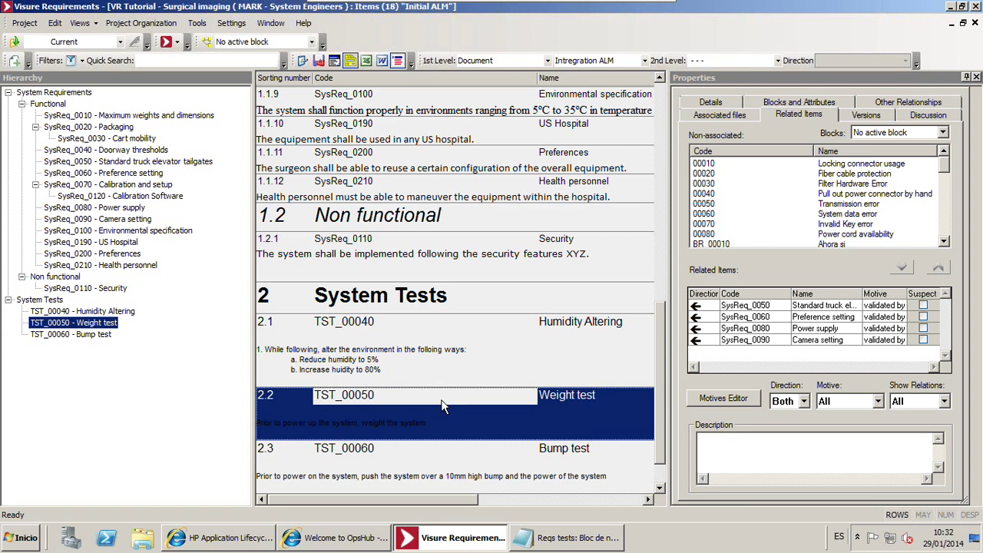
click(382, 464)
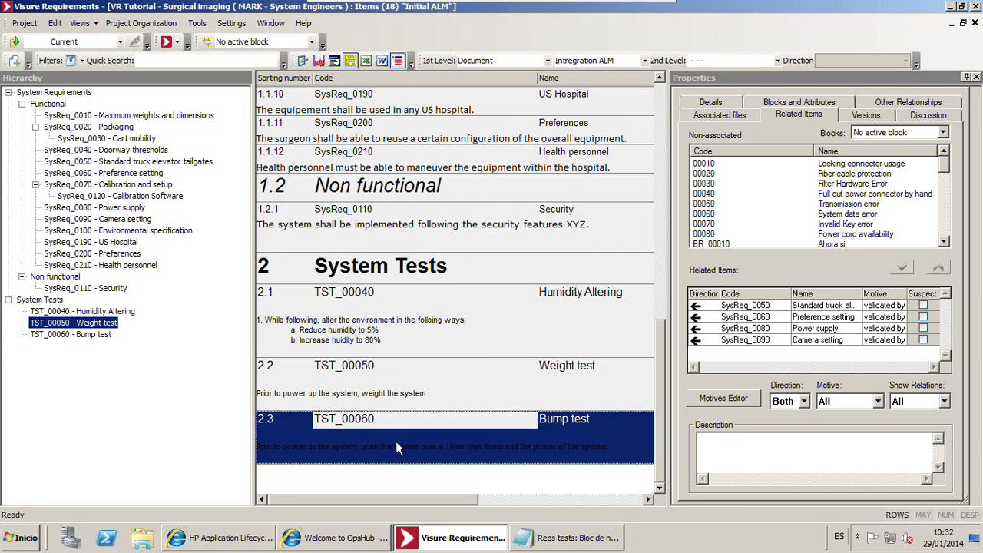
click(390, 323)
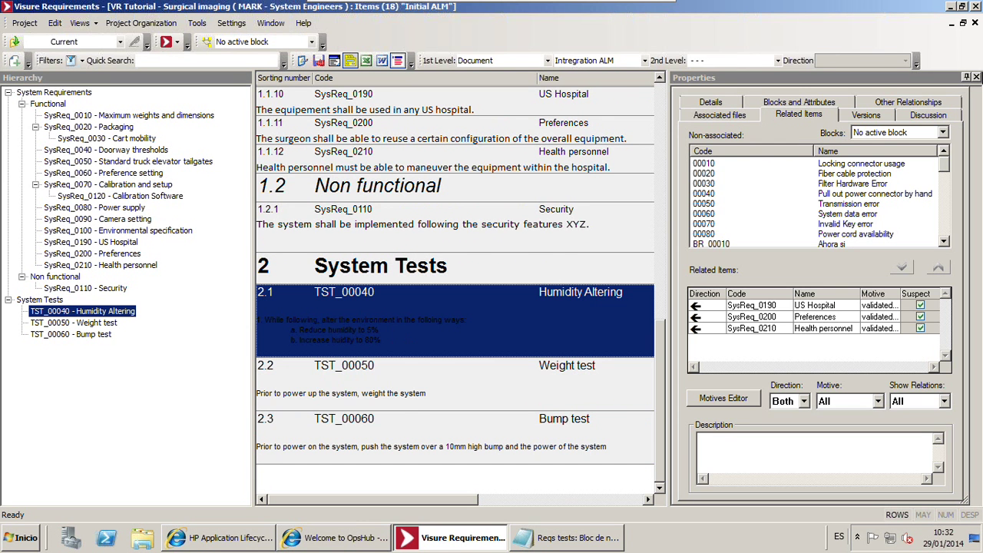
click(976, 77)
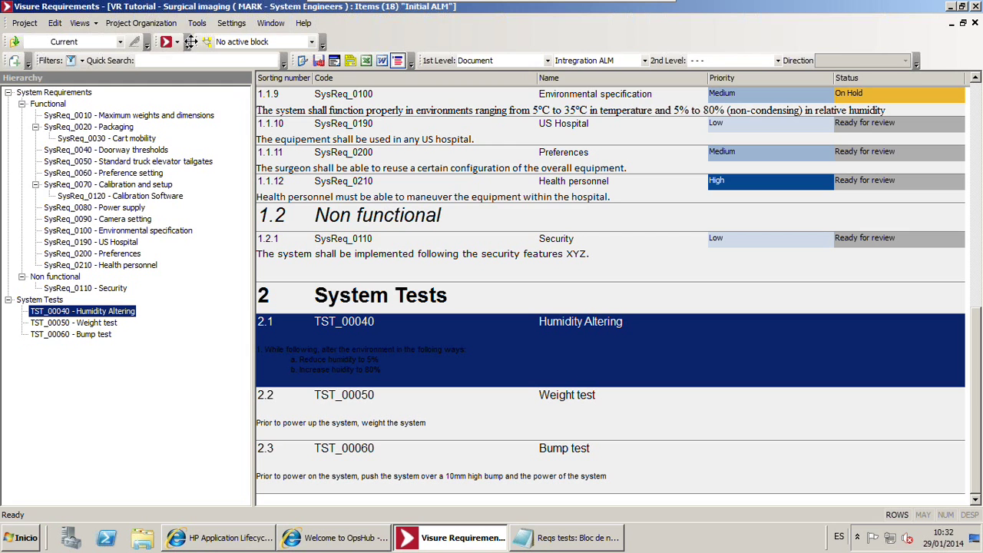
Switch to the Impact analysis view, browse the Bump and Weight test rows, and widen the Name column
click(177, 42)
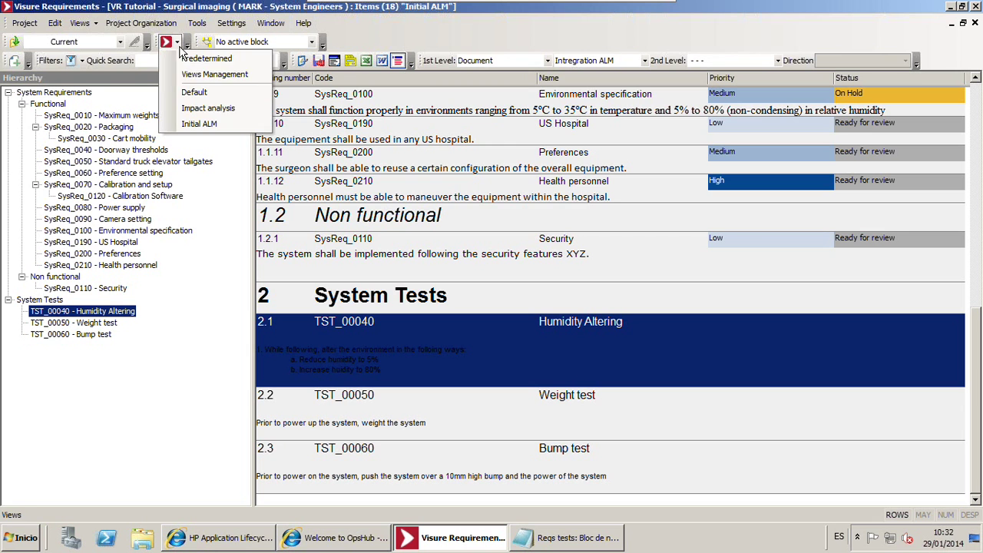
click(194, 110)
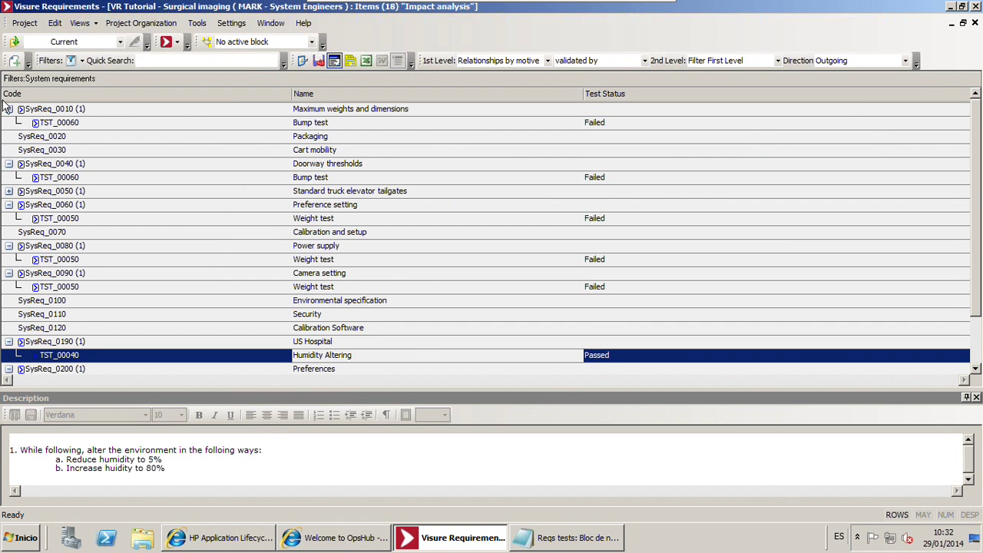
click(172, 179)
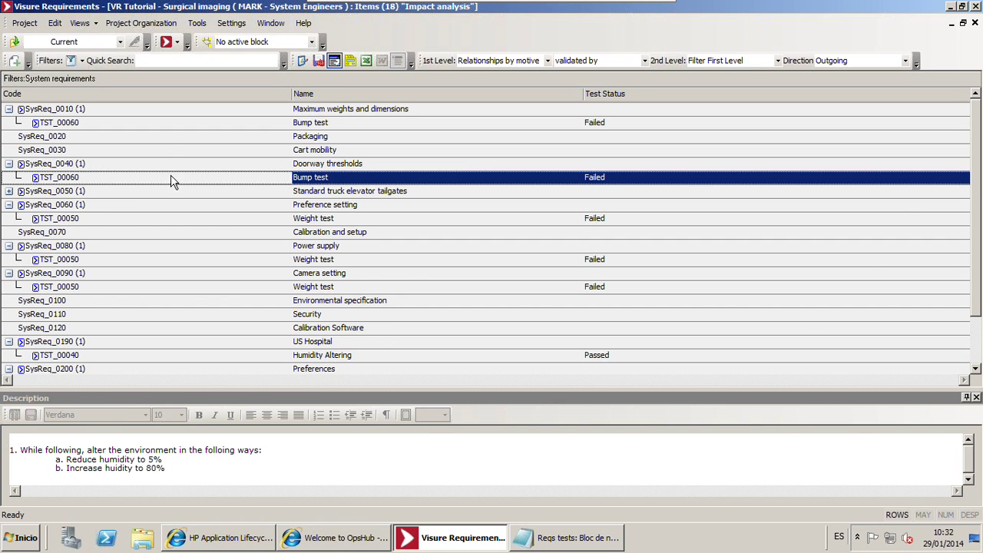
click(170, 138)
click(91, 126)
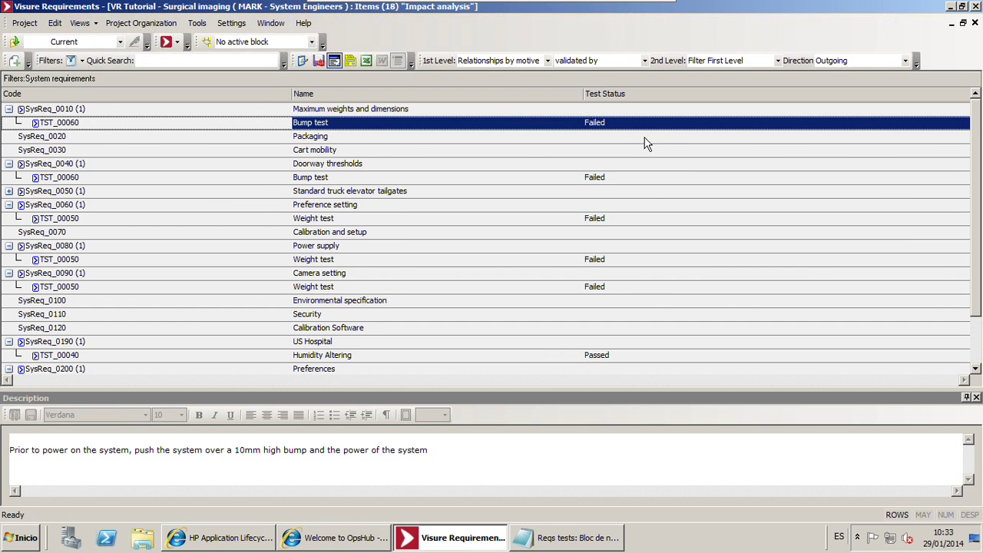
click(646, 290)
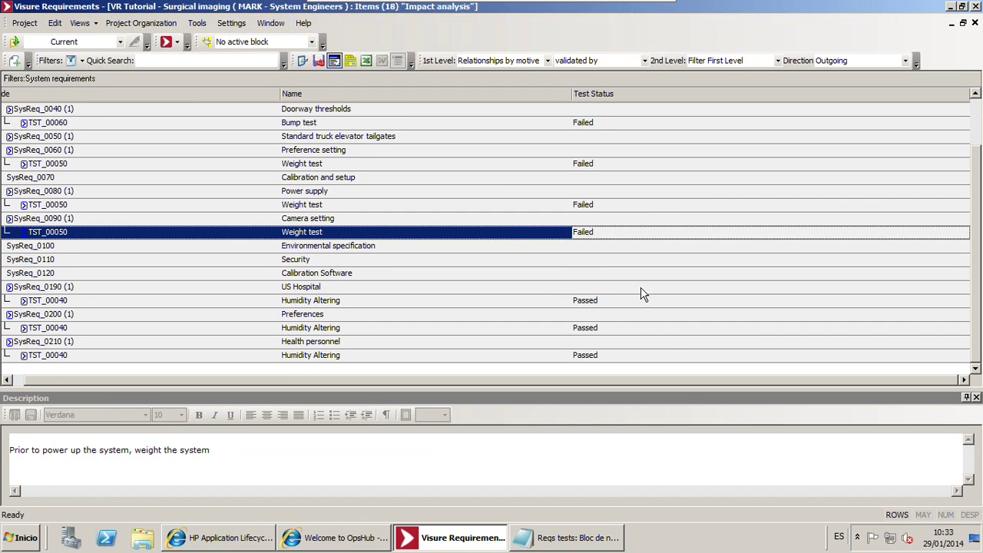
drag(283, 93, 194, 94)
Review descriptions of Humidity Altering, US Hospital, Preferences and Health personnel in the impact analysis
click(96, 371)
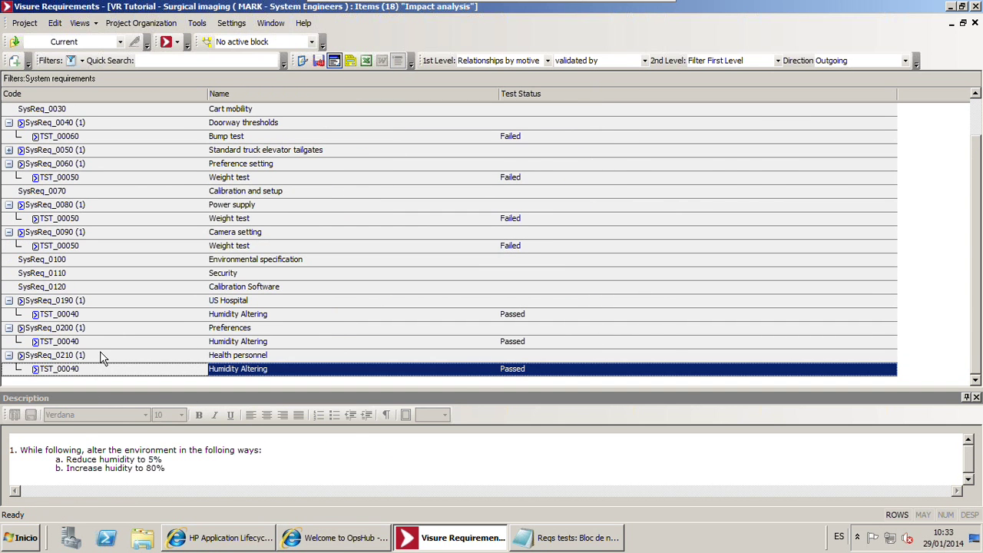
click(99, 353)
click(94, 341)
click(84, 314)
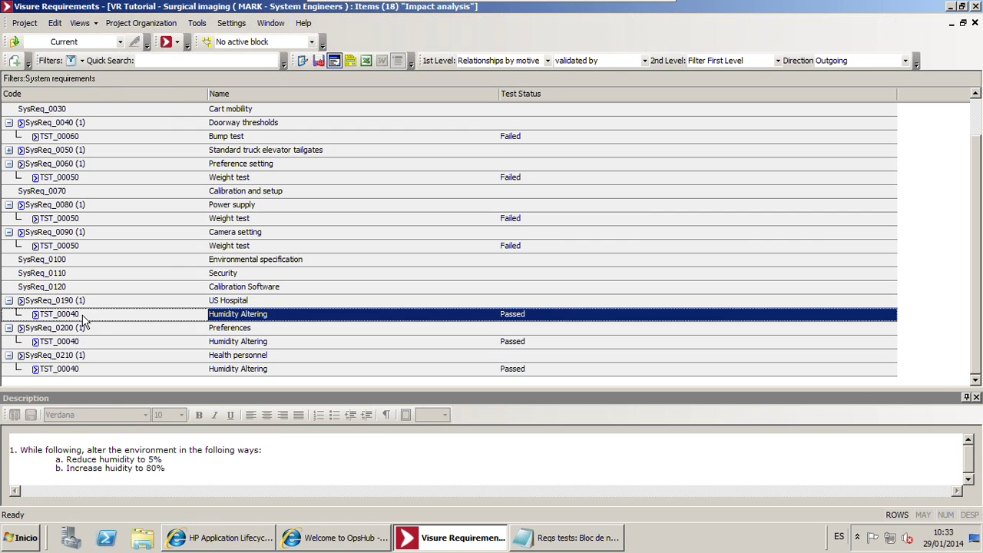
click(83, 300)
click(73, 328)
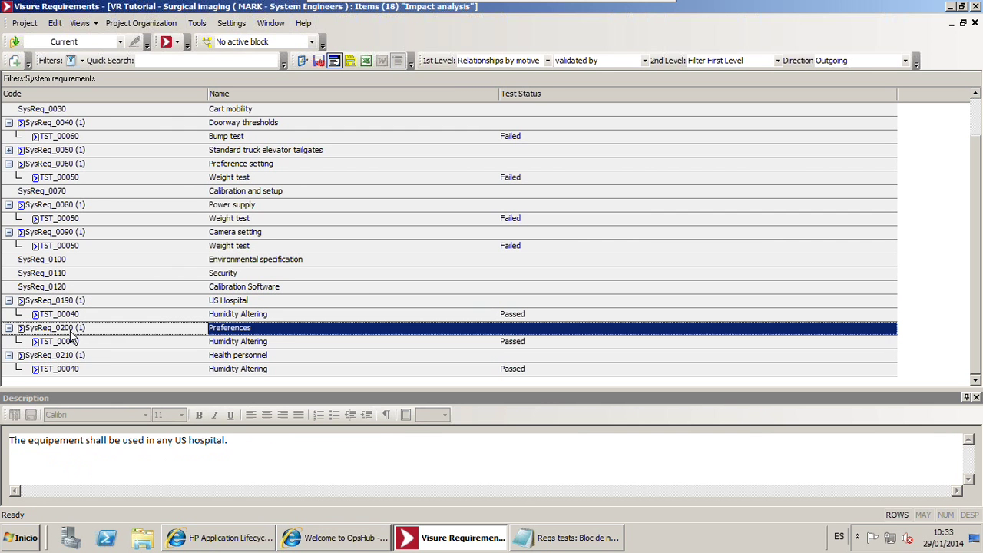
click(192, 301)
click(204, 329)
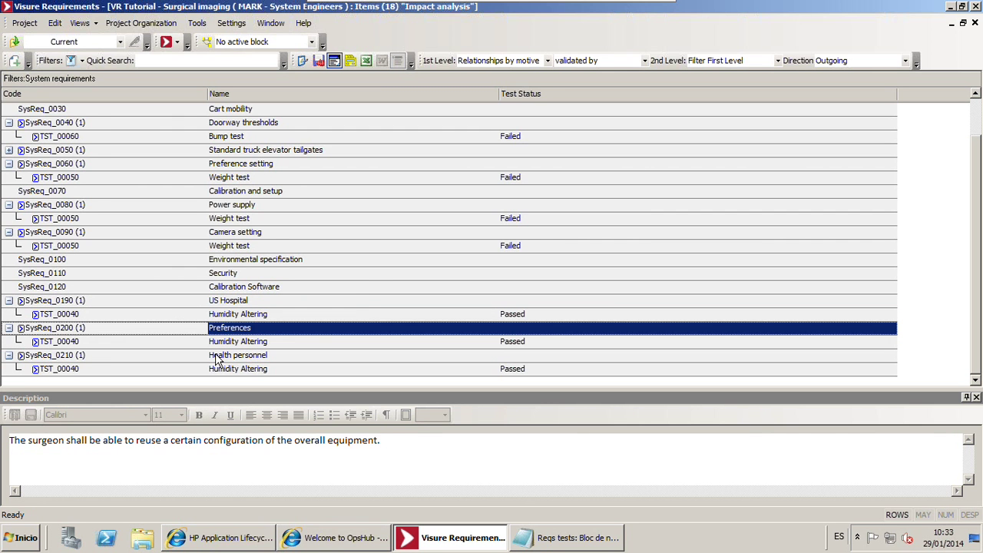
click(205, 355)
Check the Weight test rows and expand Standard truck elevator tailgates to list its test
click(176, 247)
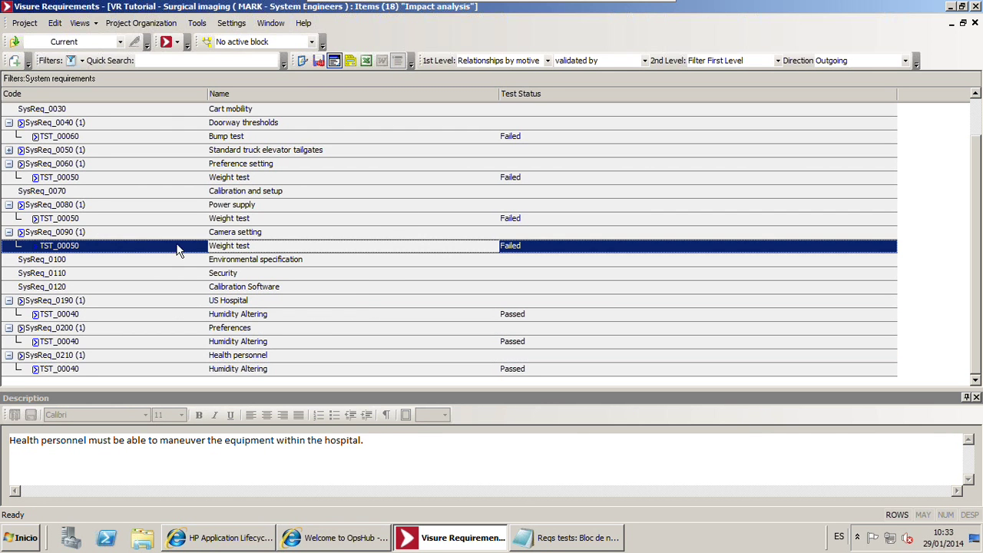
click(89, 220)
click(114, 179)
click(103, 149)
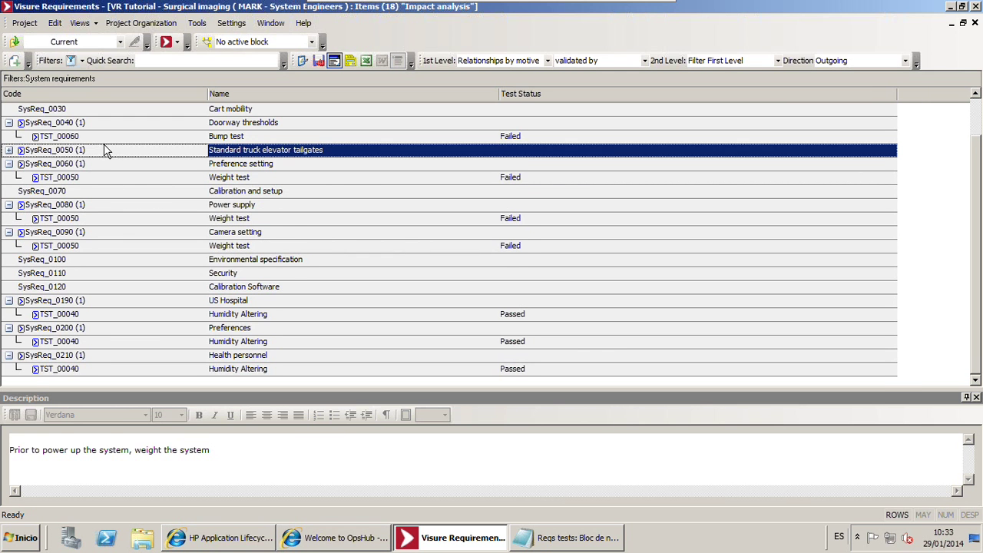
click(8, 149)
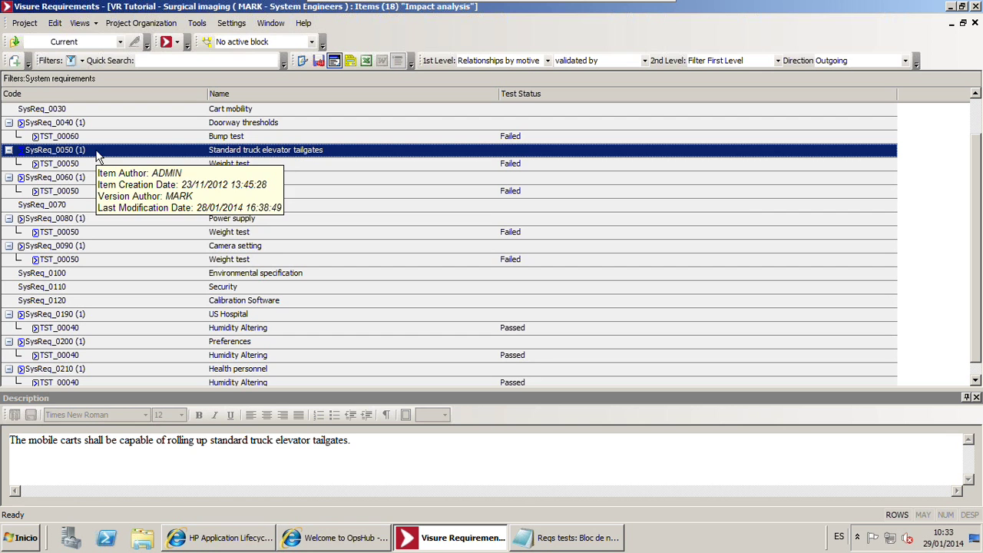
Open the Traceability Matrix with the Test Traces configuration loaded and refreshed
click(196, 23)
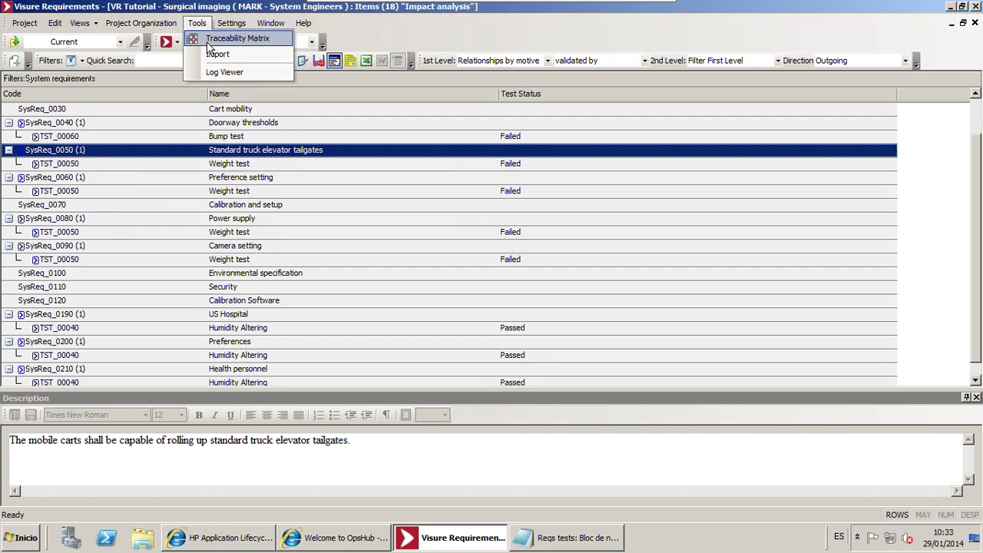
click(208, 40)
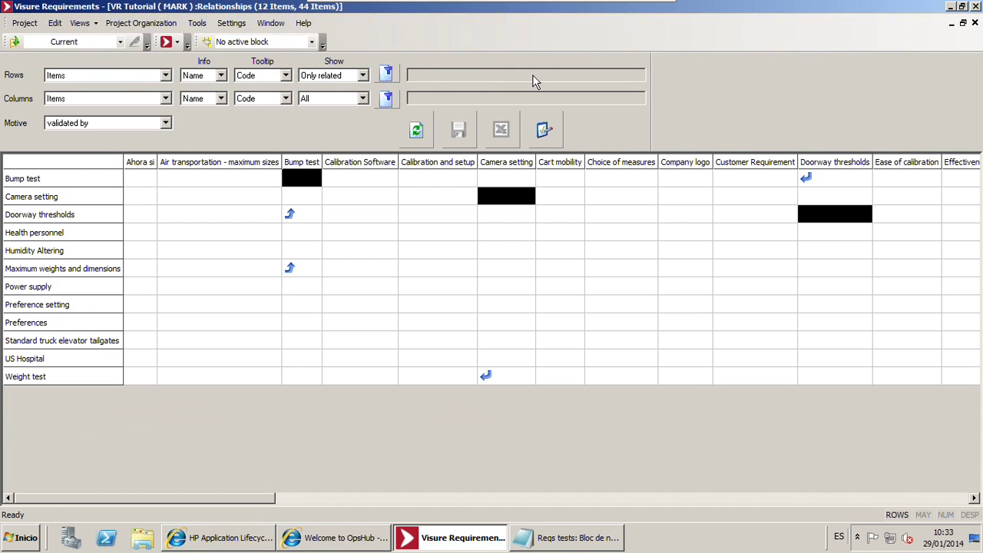
click(548, 136)
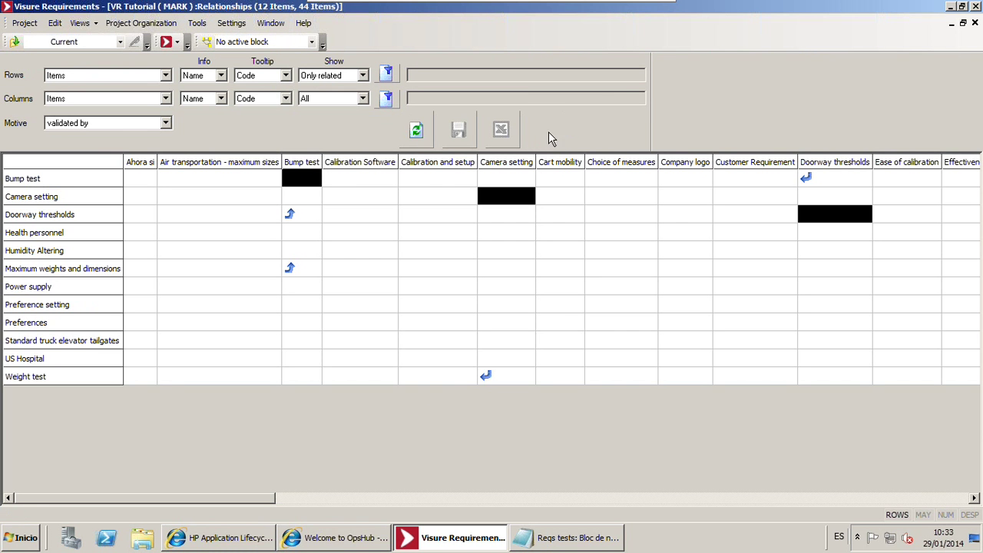
click(342, 210)
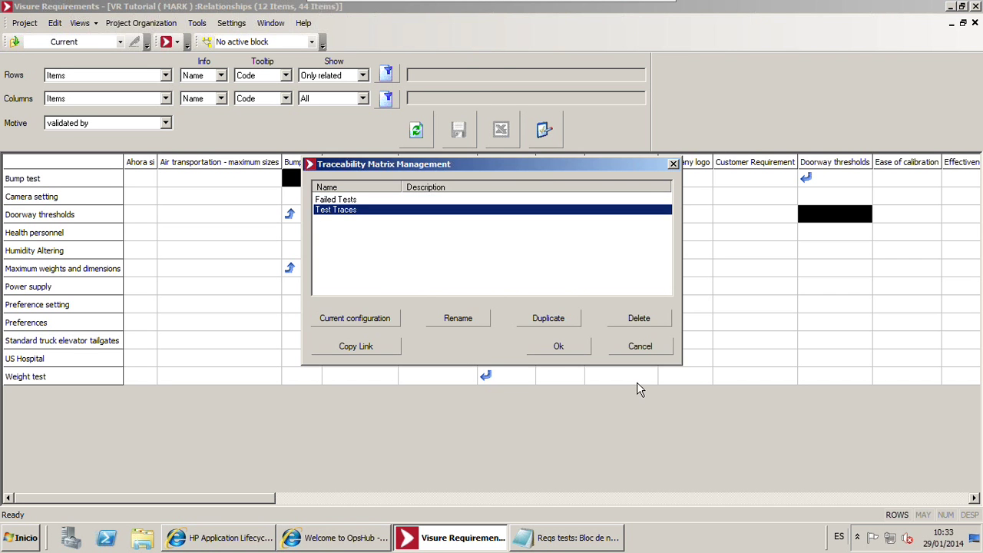
click(572, 347)
click(419, 130)
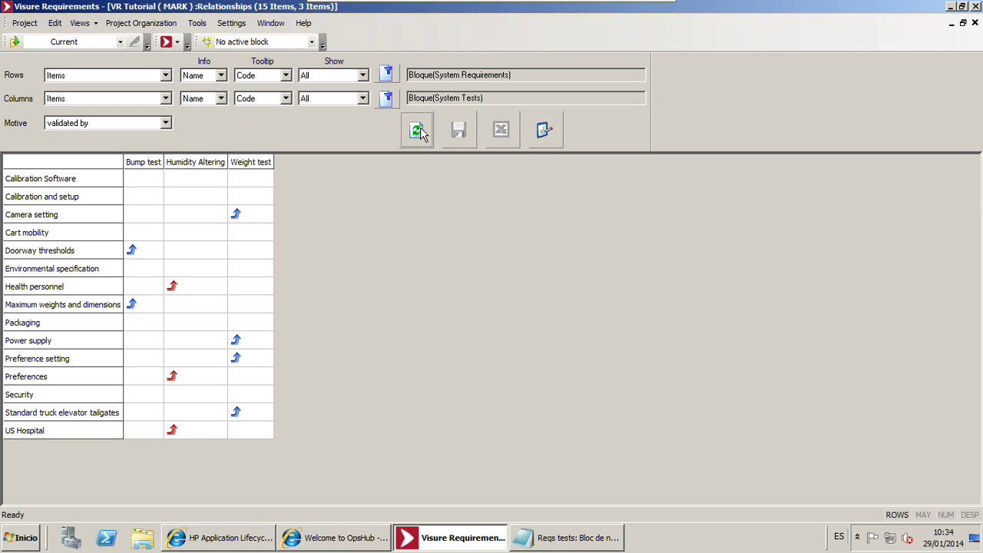
Set Rows to Non related, keeping all test columns, so only the six untested requirements show
click(350, 100)
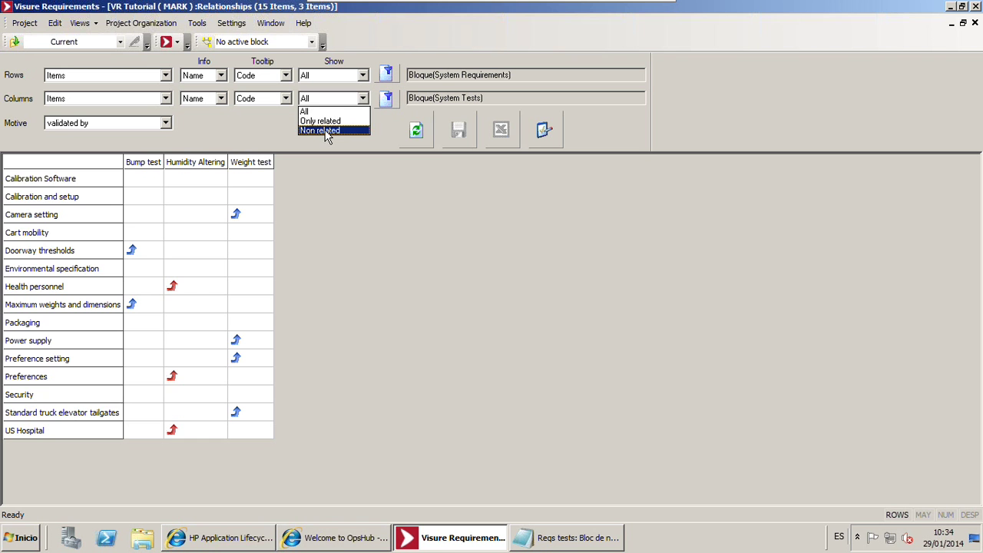
click(326, 131)
click(413, 132)
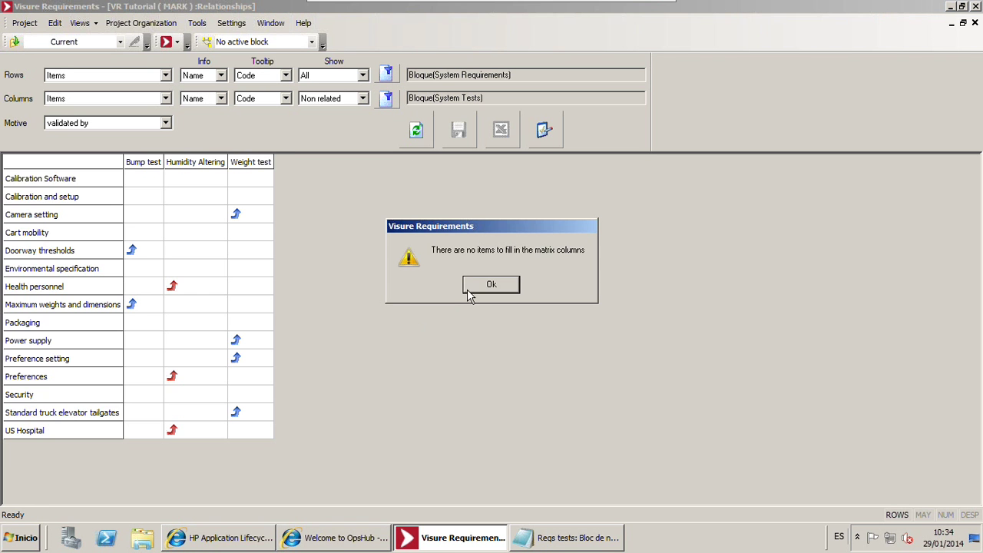
click(470, 292)
click(338, 99)
click(329, 111)
click(330, 75)
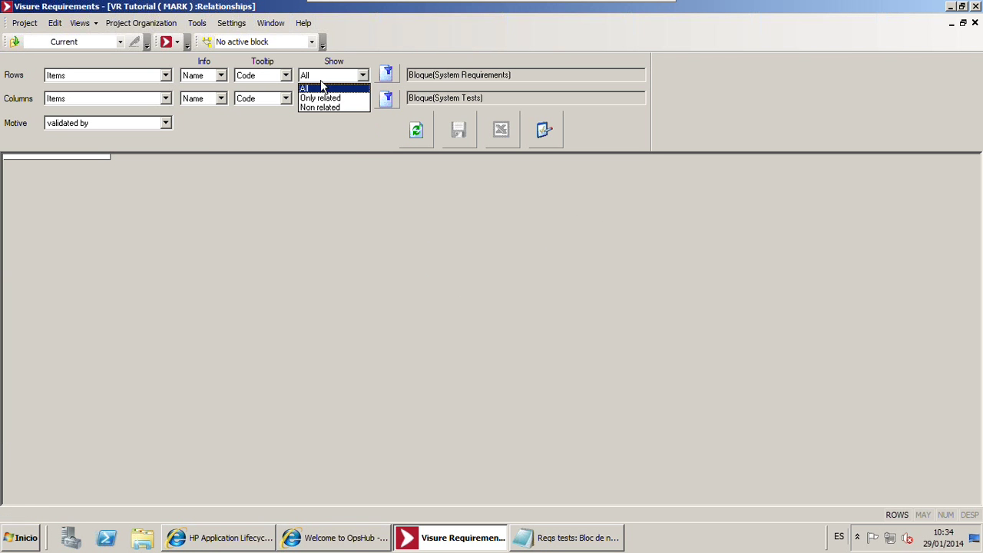
click(319, 107)
click(416, 132)
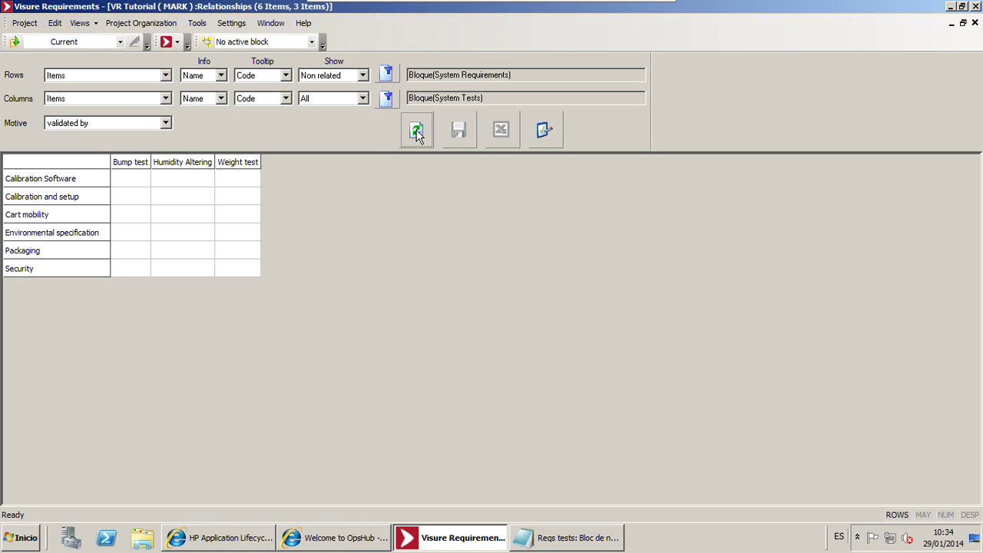
Load the Failed Tests matrix configuration and refresh the matrix
click(540, 131)
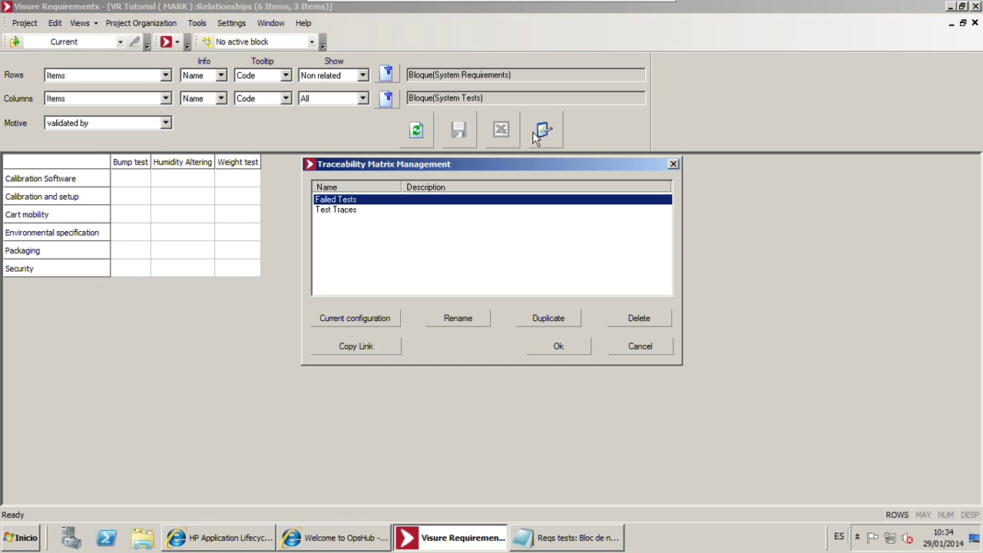
click(394, 210)
click(559, 346)
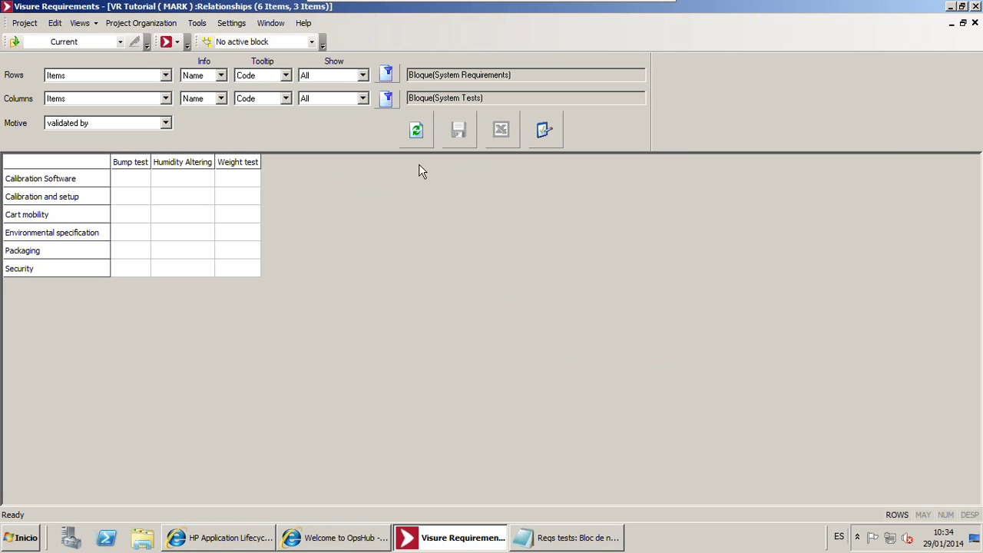
click(418, 141)
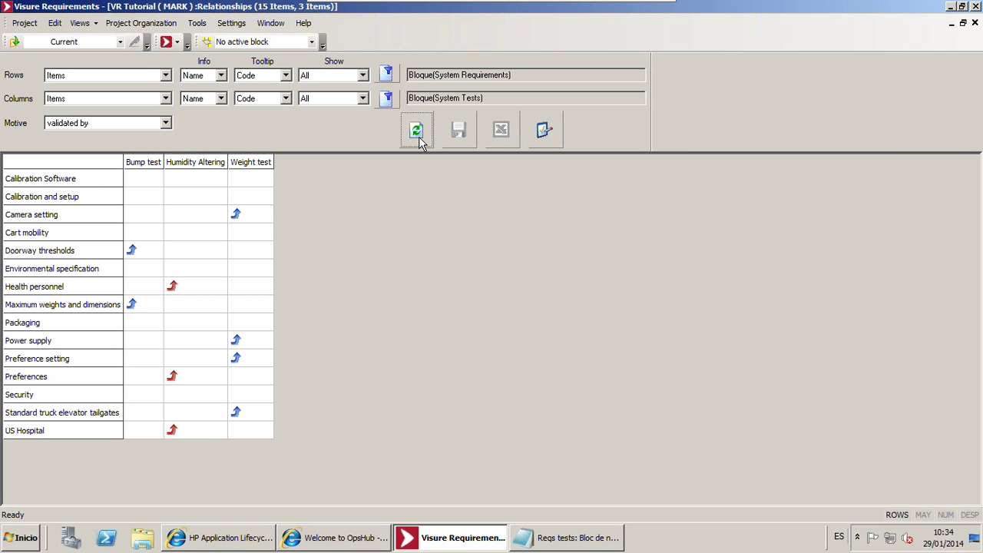
click(553, 138)
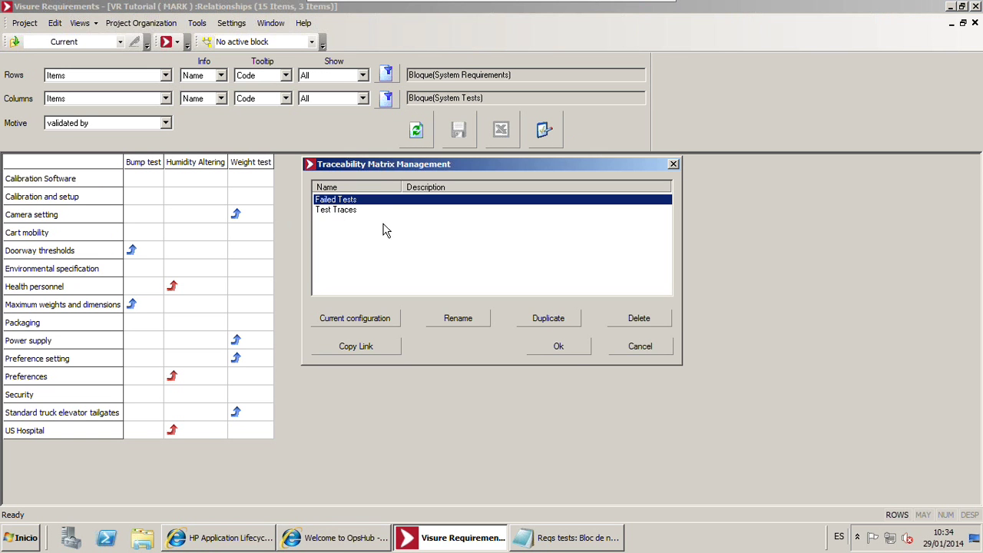
click(561, 346)
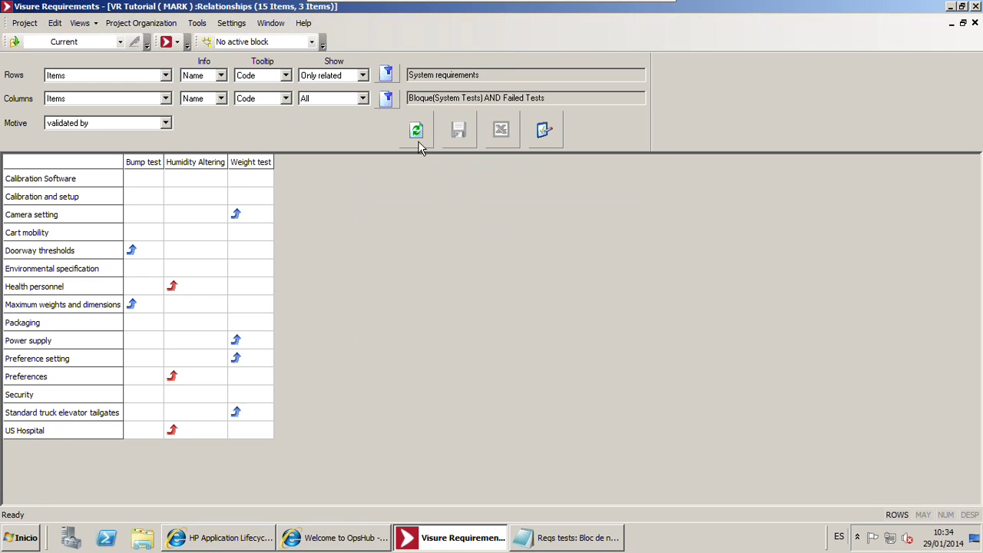
click(416, 132)
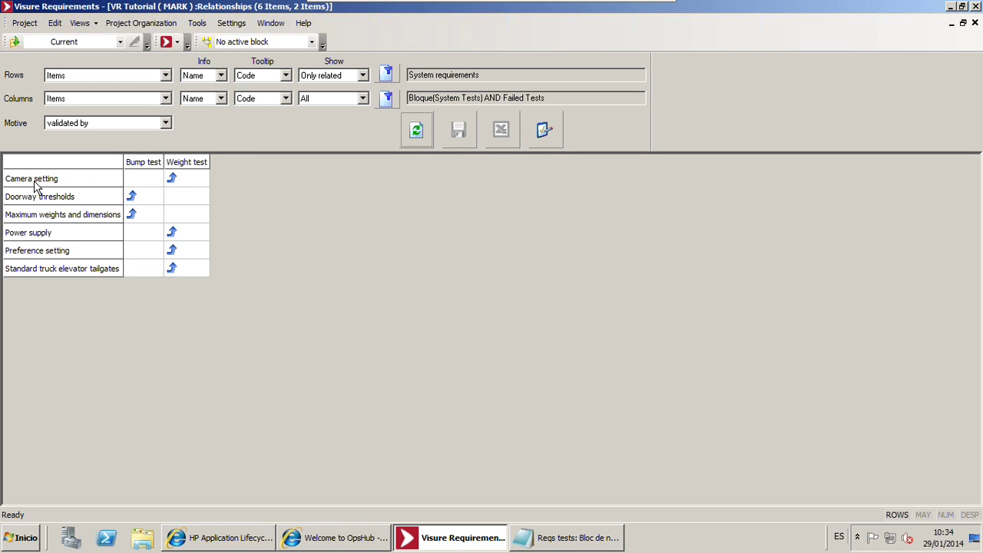
Go to the source requirement of the Camera setting – Bump test cell
click(80, 182)
right_click(155, 183)
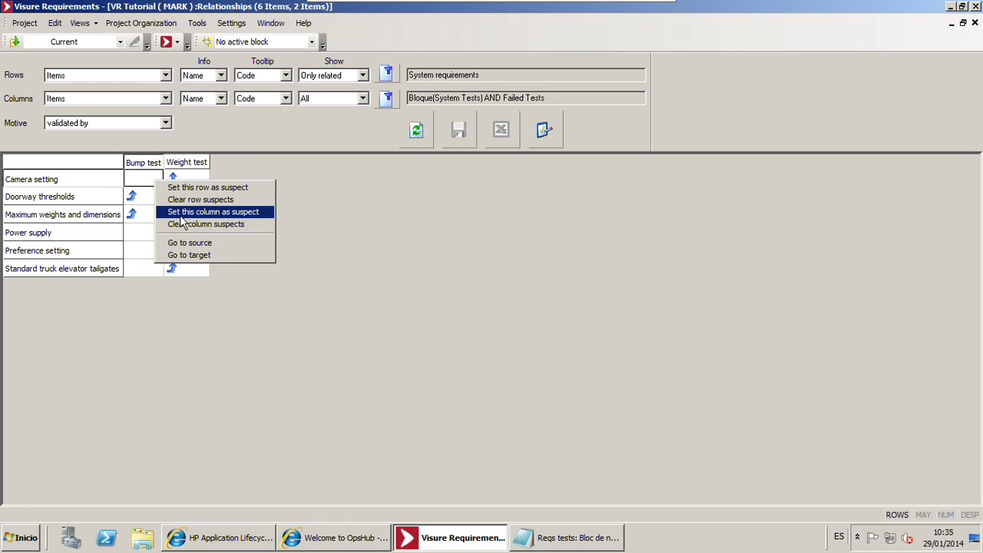
click(192, 242)
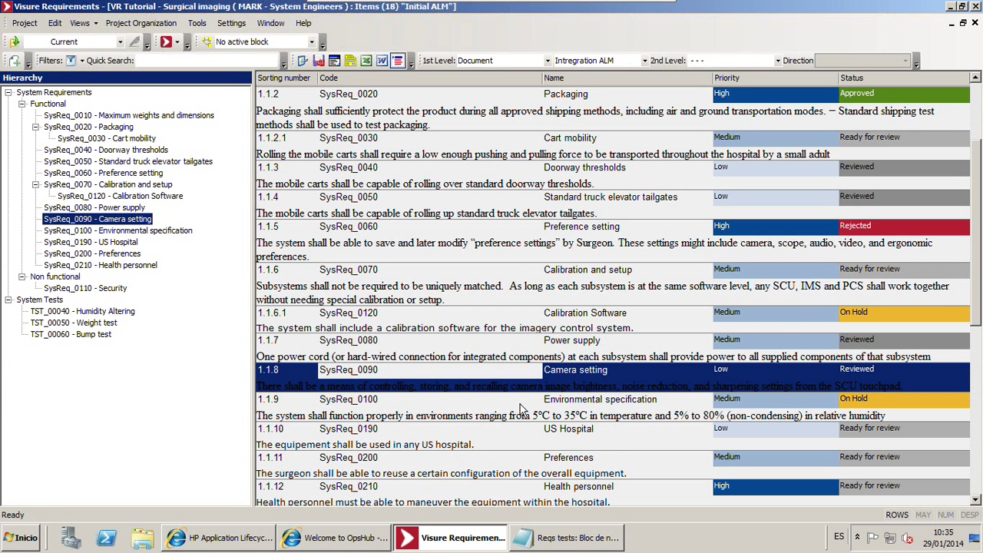
Check out SysReq_0090 Camera setting and add the description line 'This is a change'
right_click(570, 382)
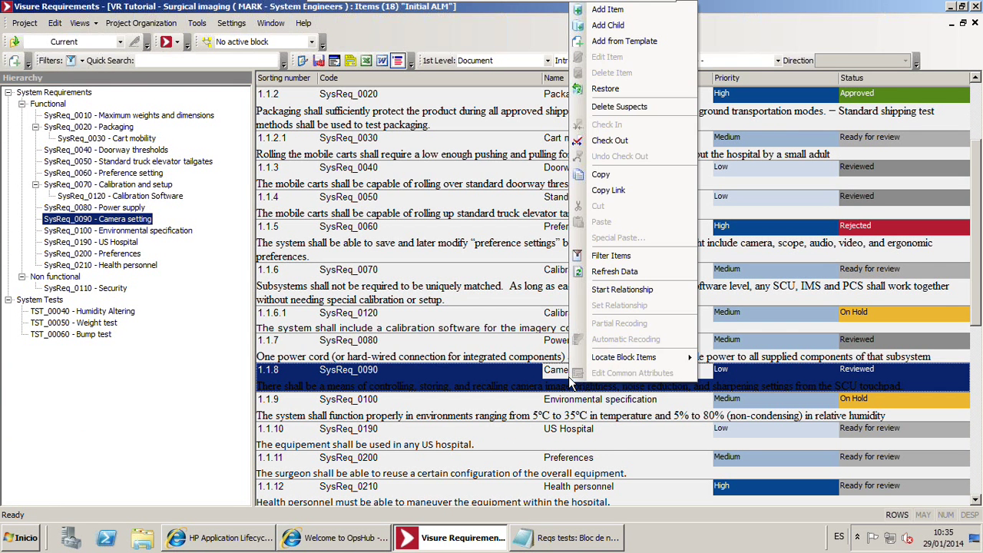
click(622, 142)
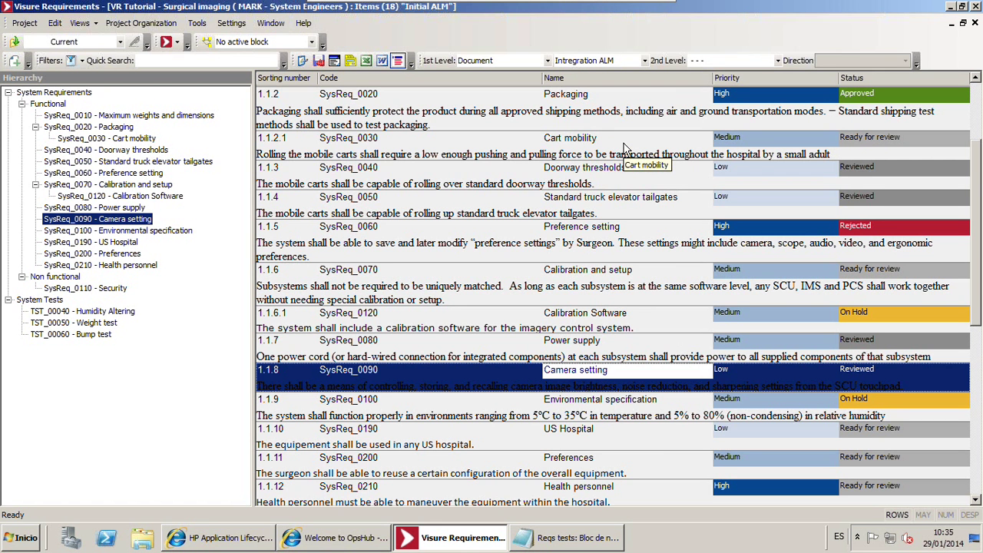
click(515, 321)
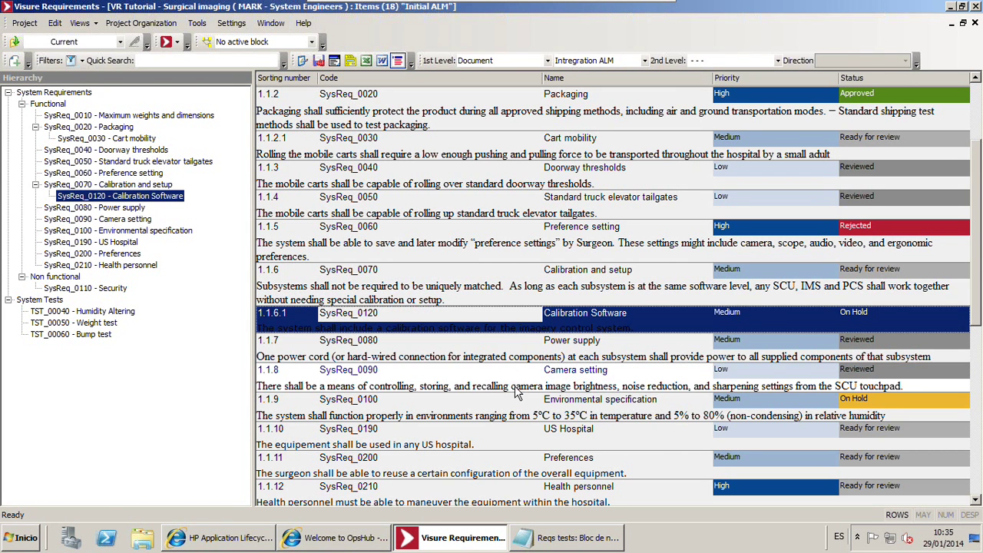
click(515, 388)
click(755, 463)
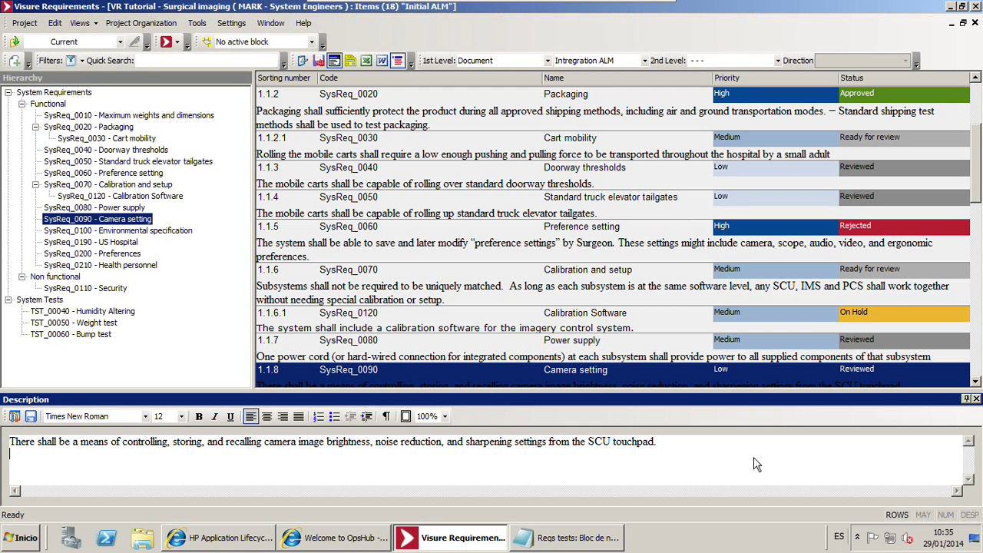
text(This is a change)
click(607, 369)
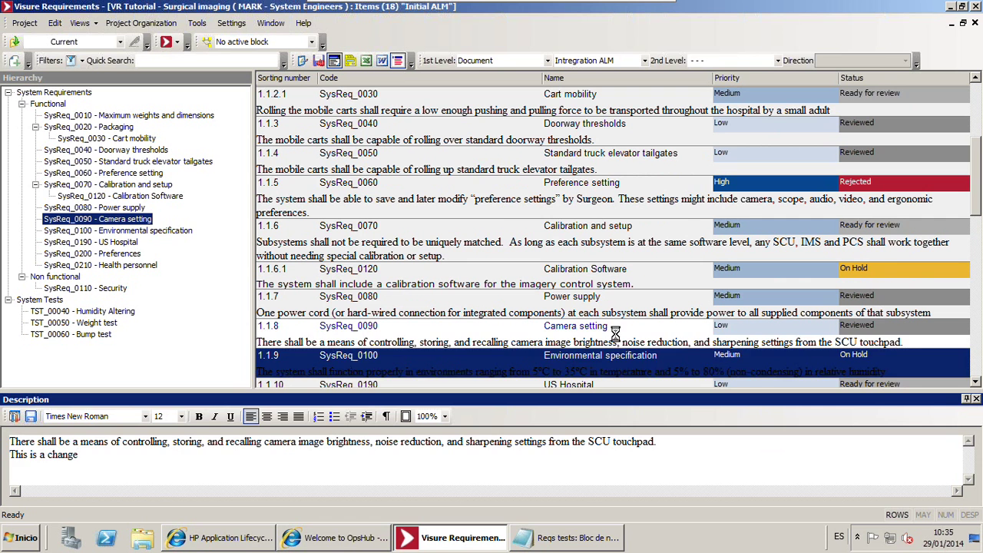
Rename the requirement to 'Camera setting cange' and set its priority to High
click(615, 332)
click(615, 331)
text(c)
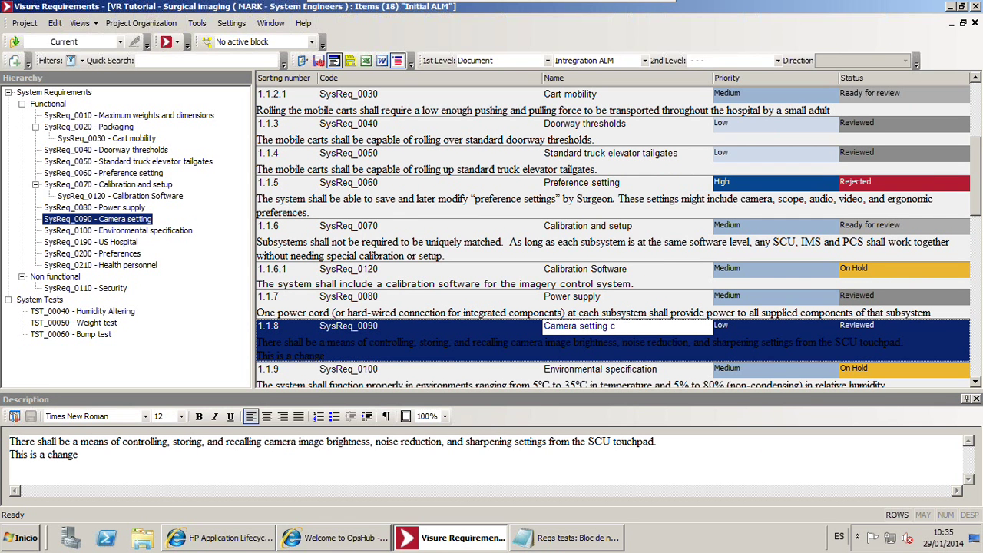
text(ange)
click(728, 328)
click(728, 327)
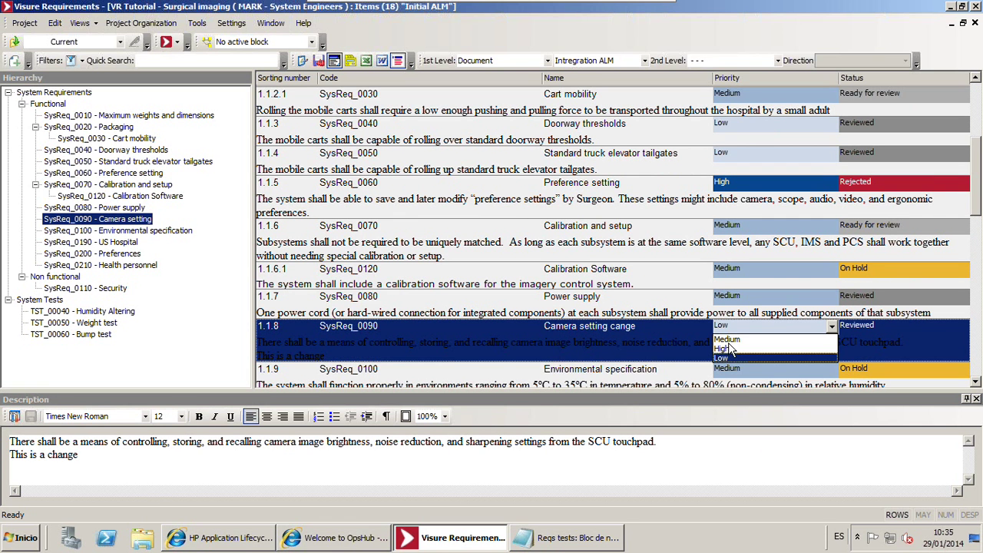
click(726, 349)
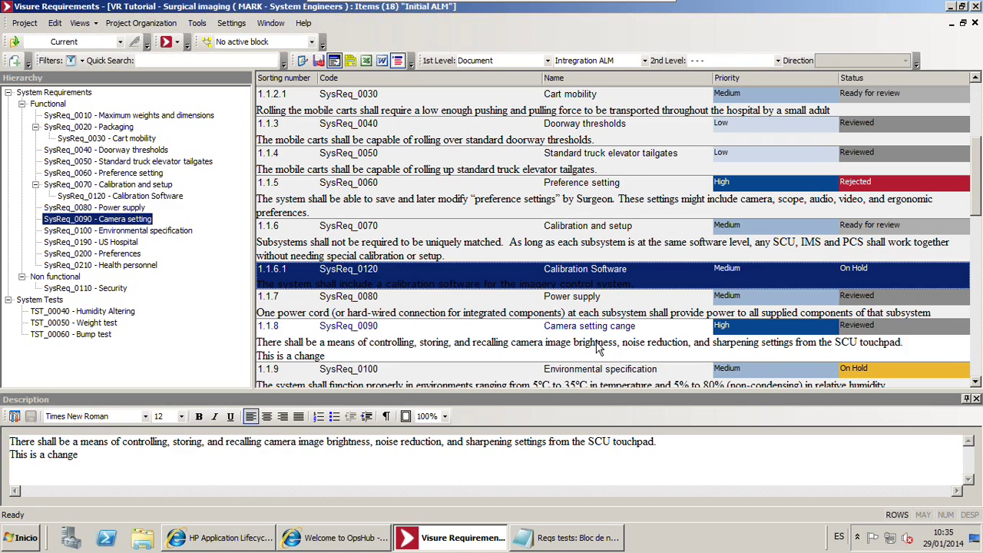
Check in the edited Camera setting requirement and return to the failed-tests matrix
right_click(598, 348)
click(620, 123)
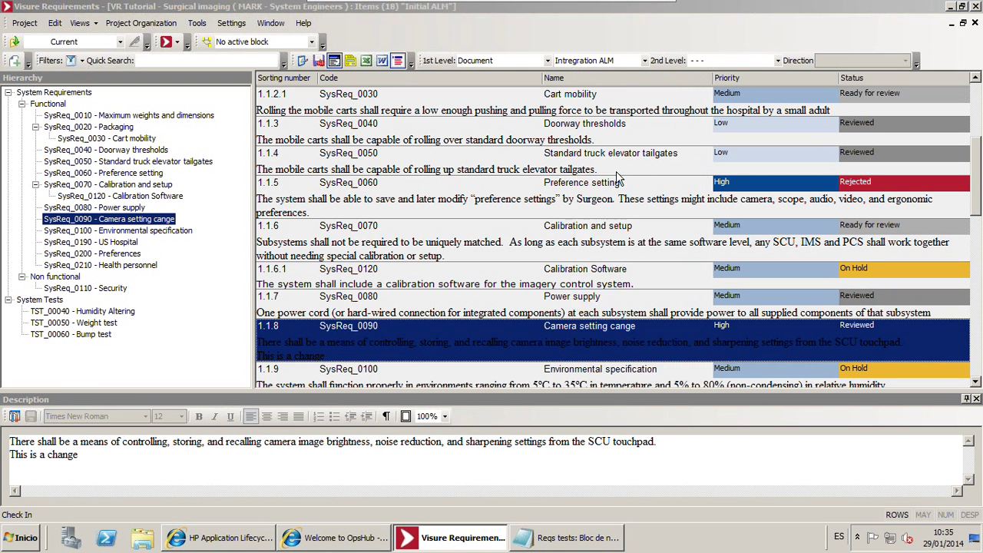
click(471, 335)
click(428, 257)
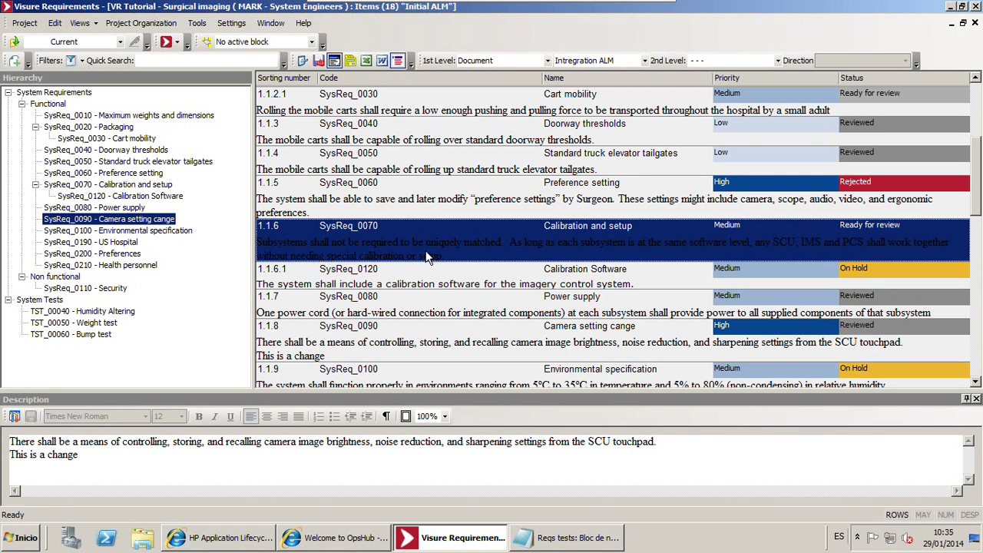
click(391, 341)
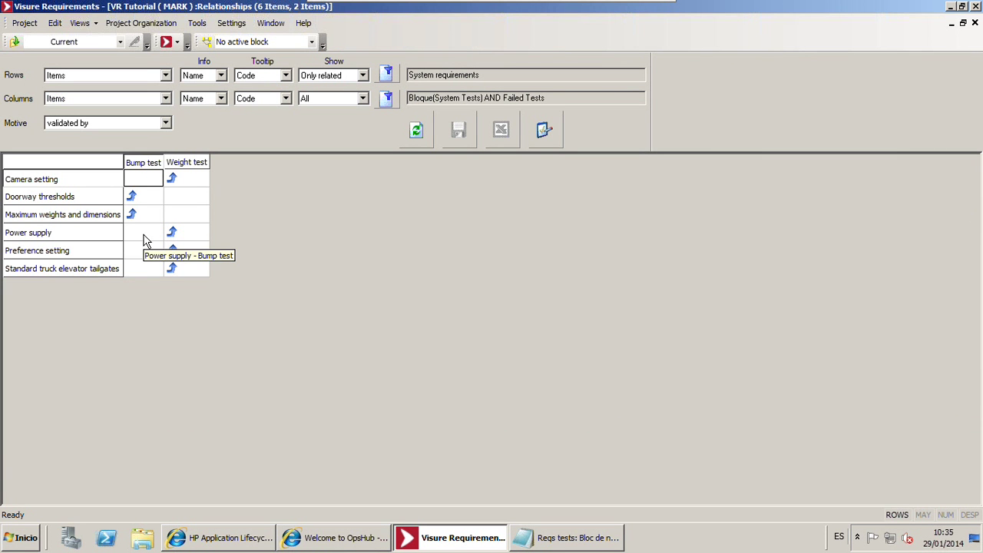
Go to SysReq_0080 from the matrix, check it out, and rename it 'Power supply changed'
right_click(146, 241)
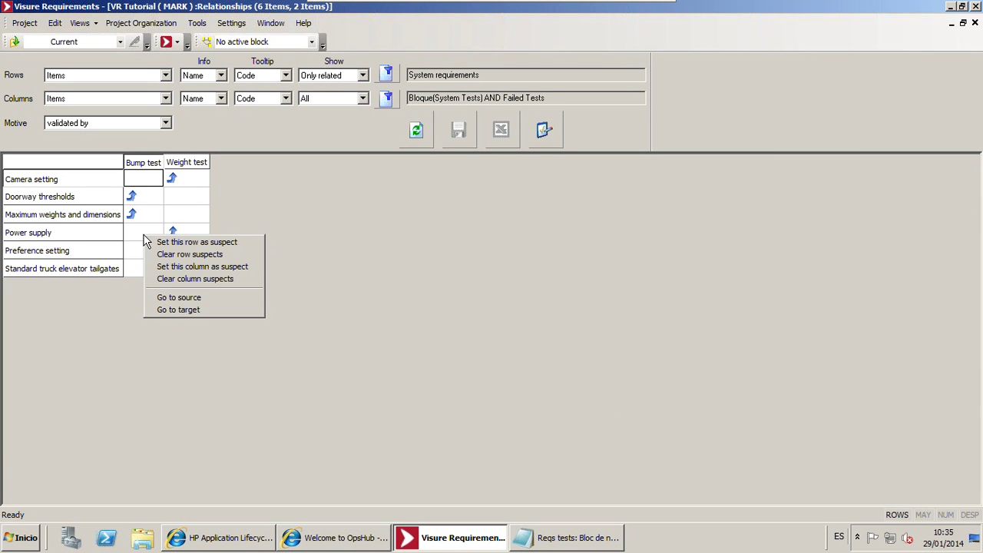
click(163, 298)
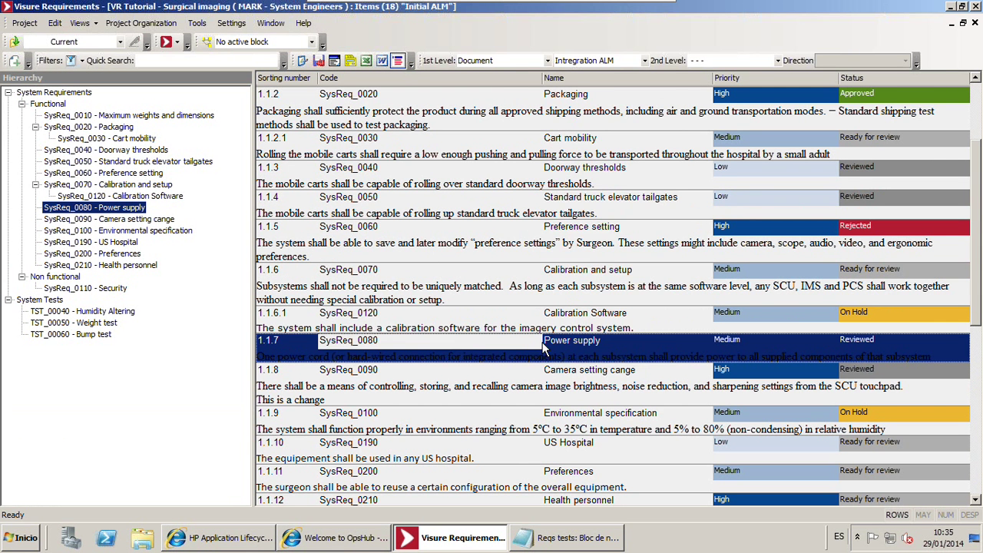
right_click(541, 355)
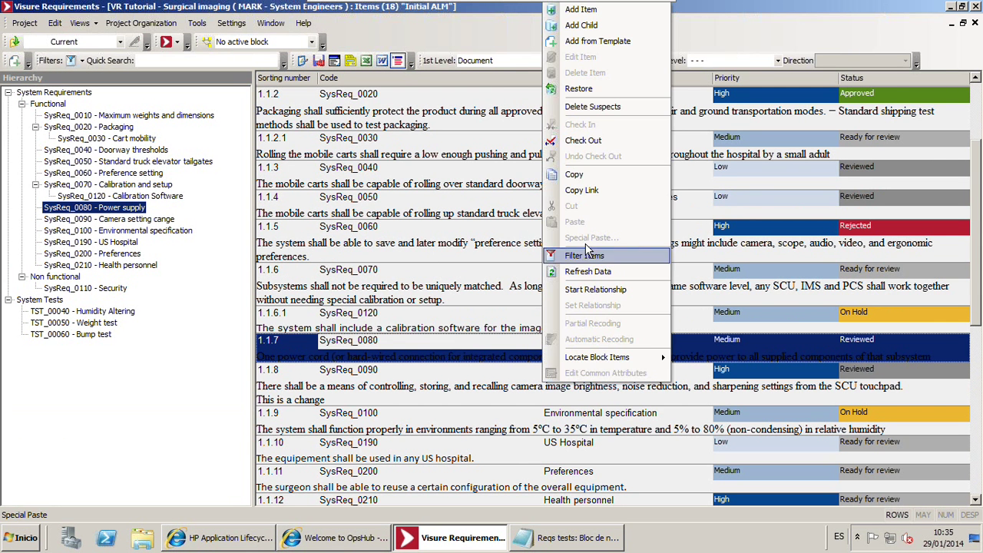
click(583, 140)
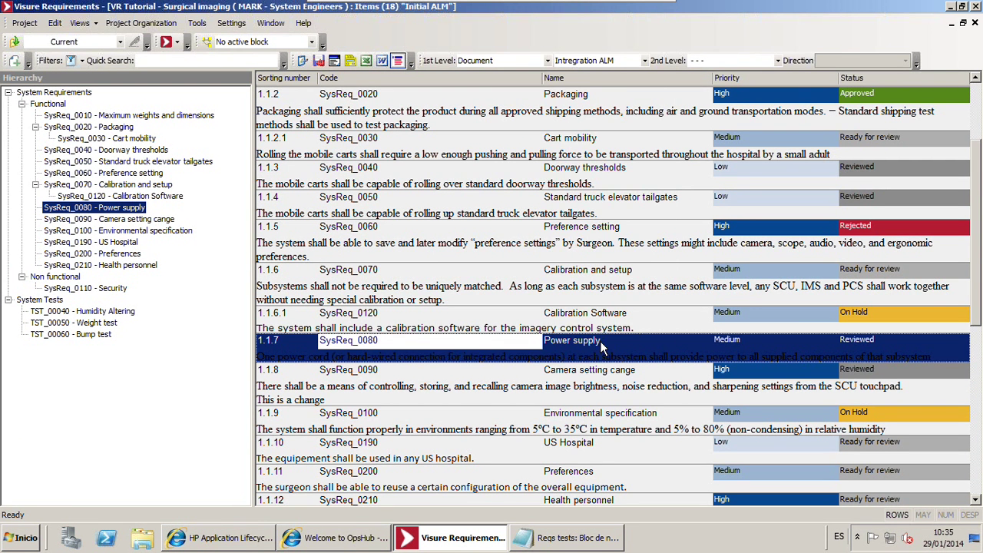
click(603, 347)
click(616, 342)
click(617, 341)
text(changed!)
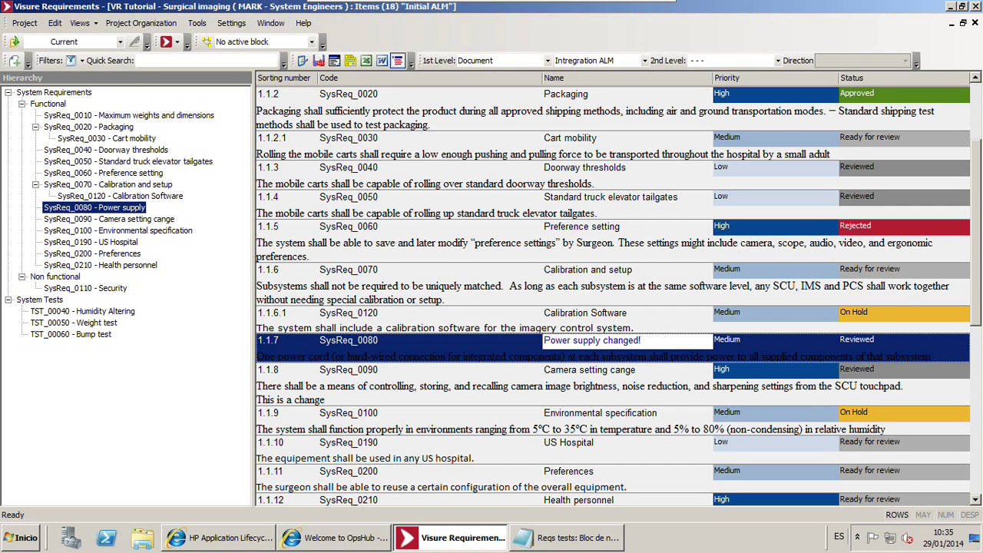
key(BackSpace)
click(622, 361)
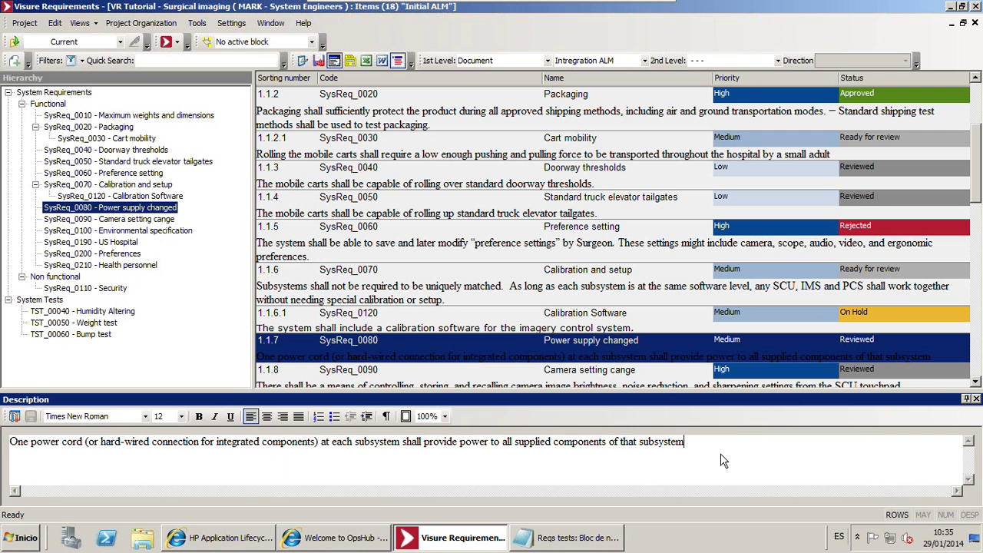
Bold 'subsystem' in the description, add a 'CHANGE' line, and save it
double_click(377, 443)
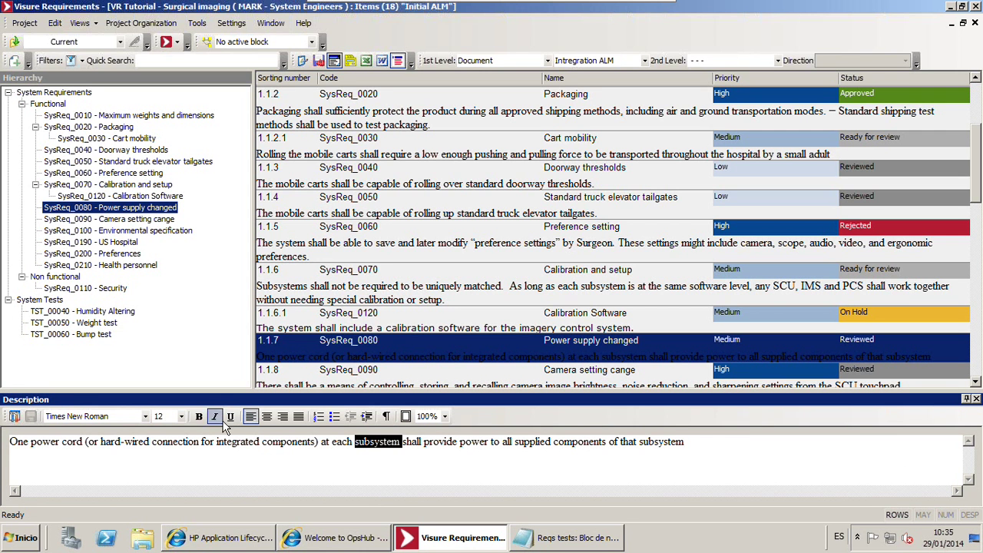
click(198, 416)
click(701, 440)
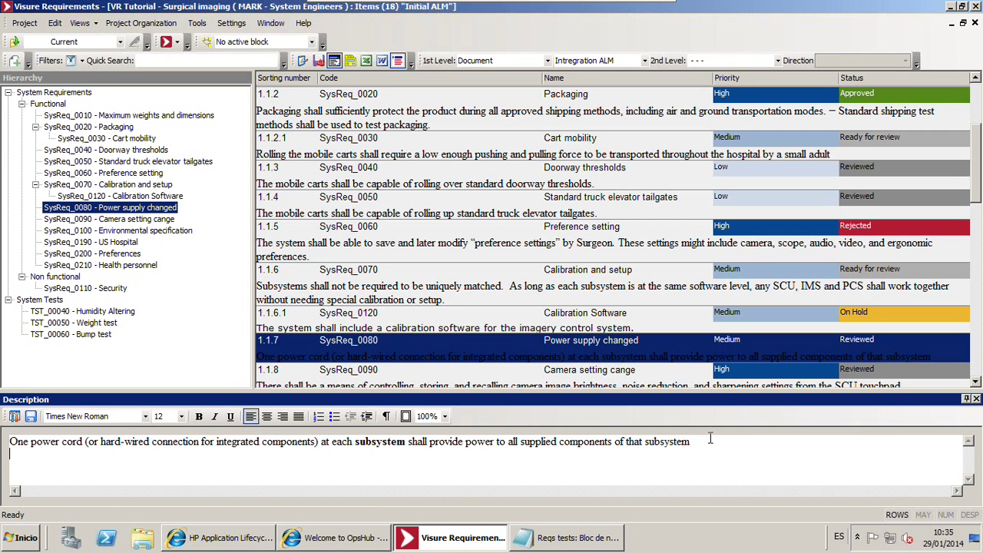
key(Return)
text(CHANGE)
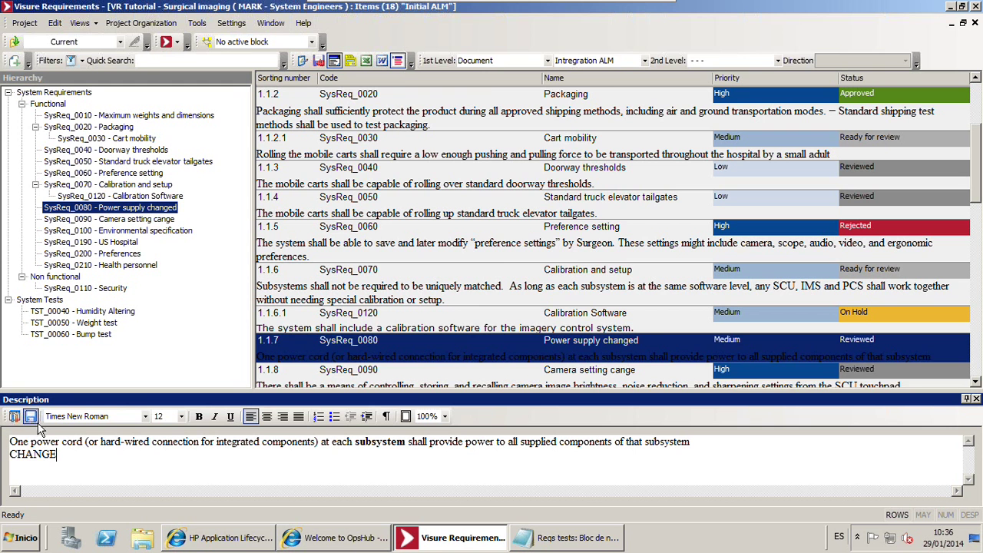
click(31, 416)
Check the edited Power supply requirement back in and close the description panel
right_click(487, 342)
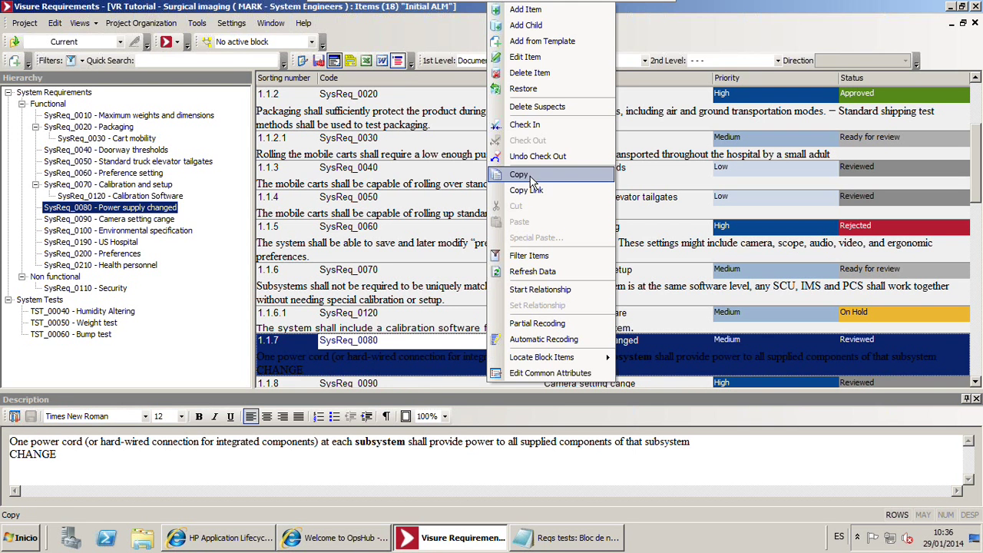
click(534, 125)
click(486, 336)
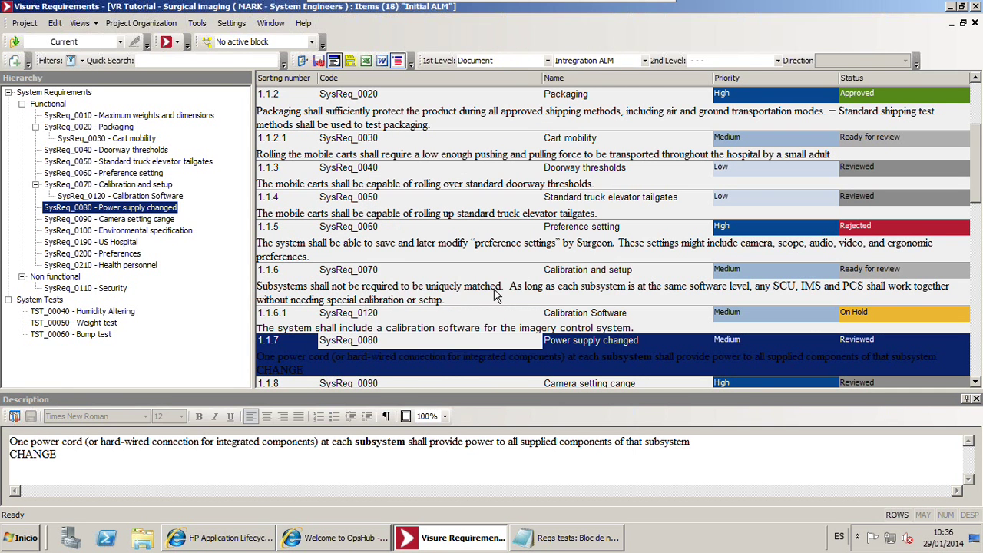
click(496, 292)
click(977, 399)
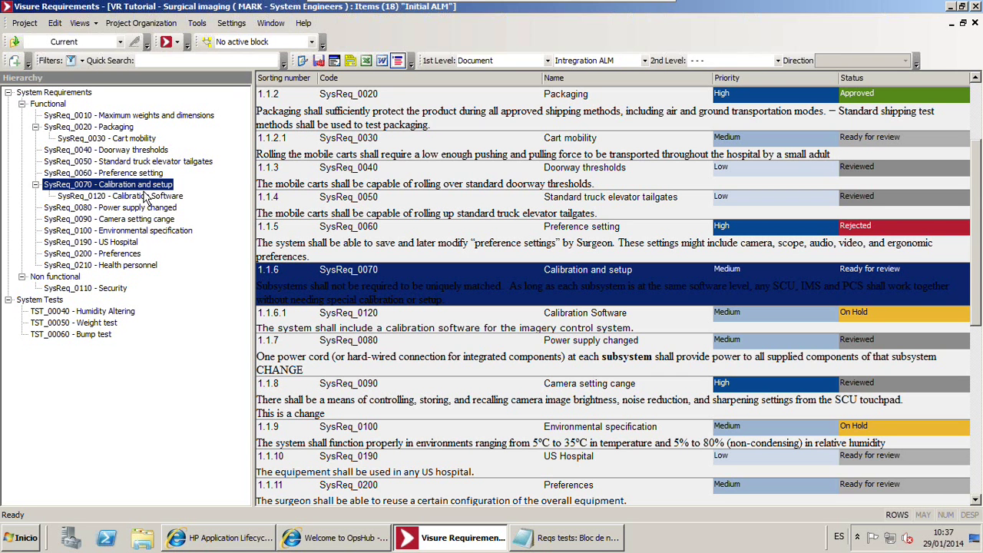
Bring HP ALM forward on its Test Plan, showing Humidity Altering, Weight test and Bump test
click(218, 547)
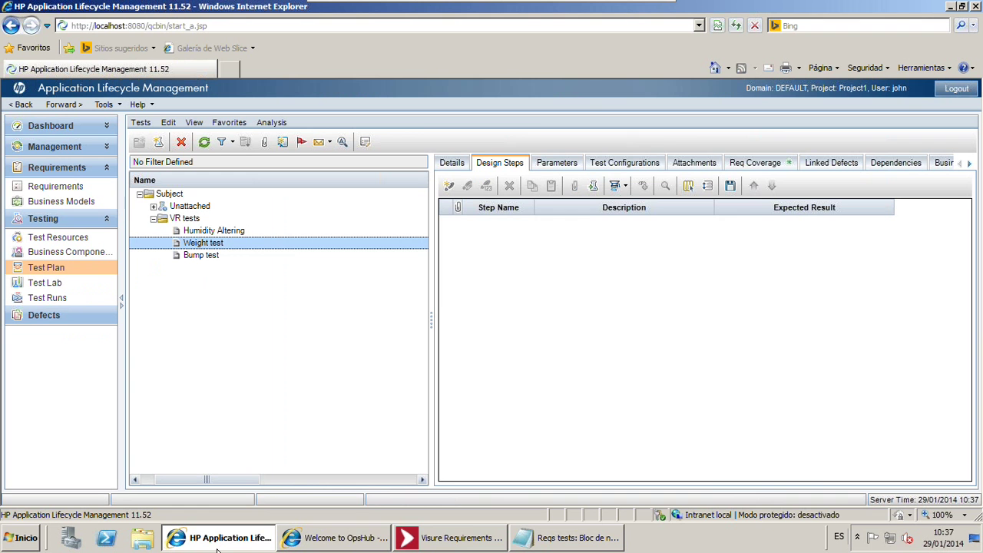
Reload the ALM requirements and expand Calibration and setup, Packaging and the Requirements root to see Power supply changed
click(47, 187)
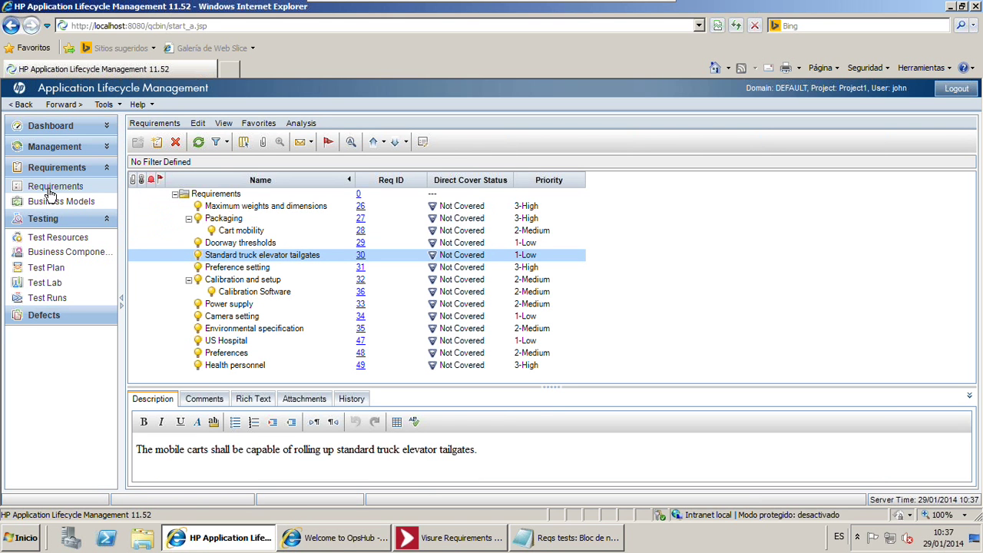
click(48, 189)
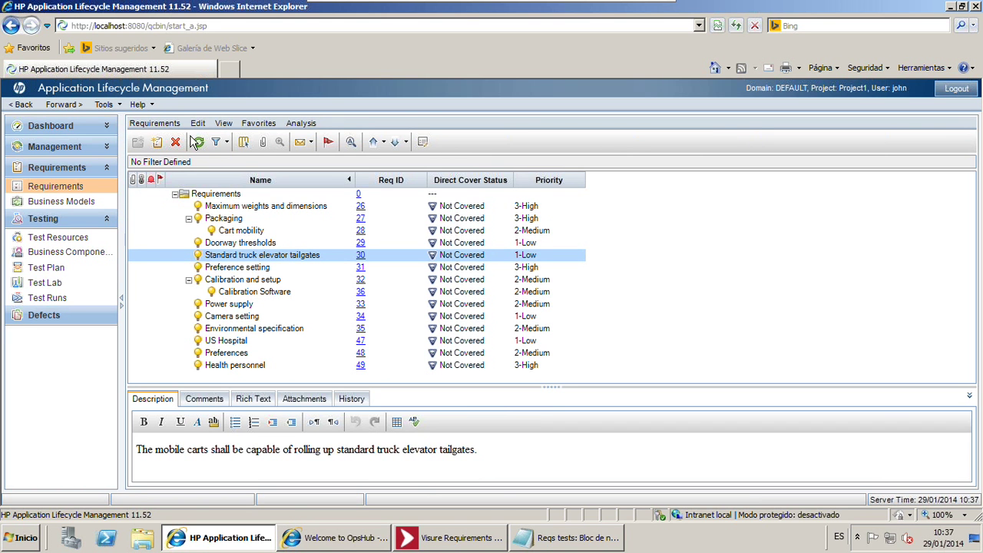
click(197, 144)
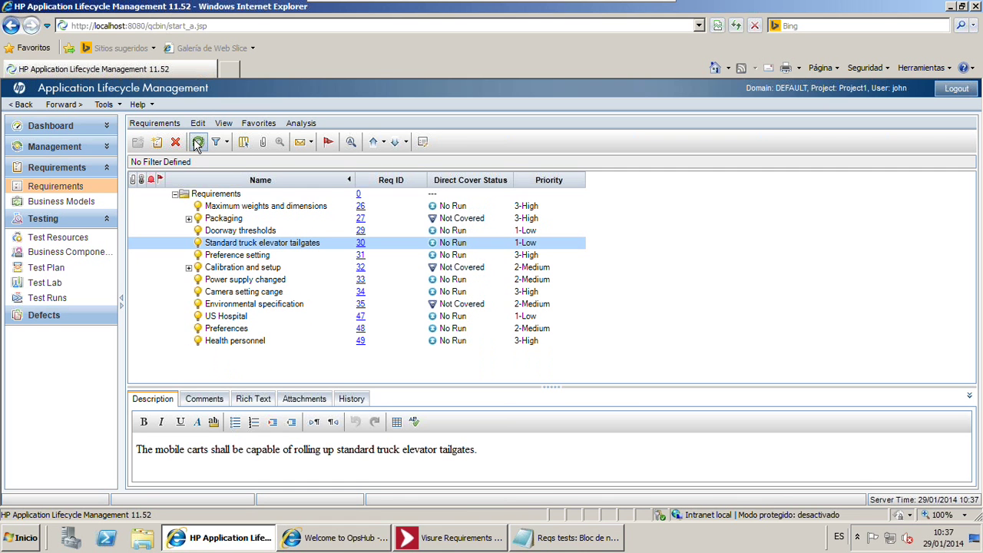
click(189, 268)
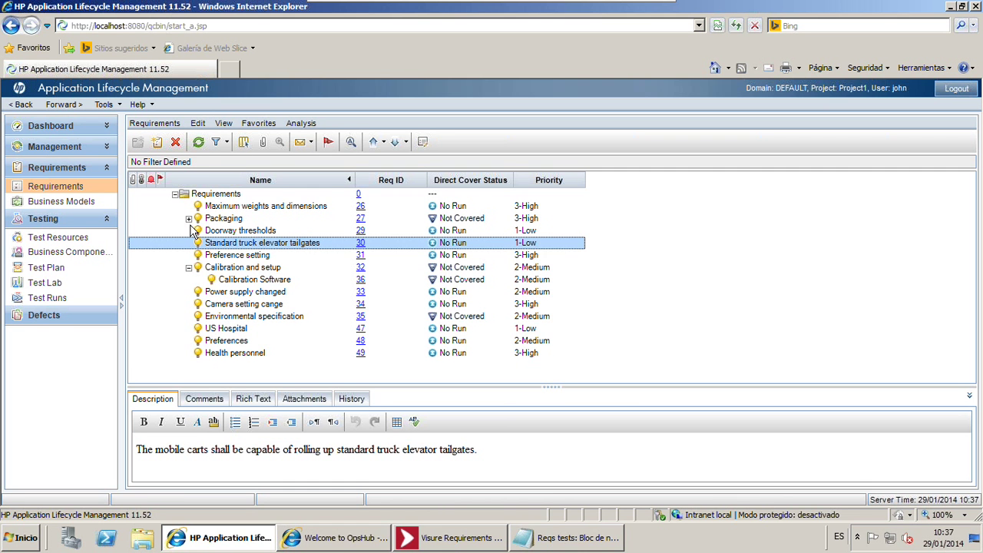
click(188, 218)
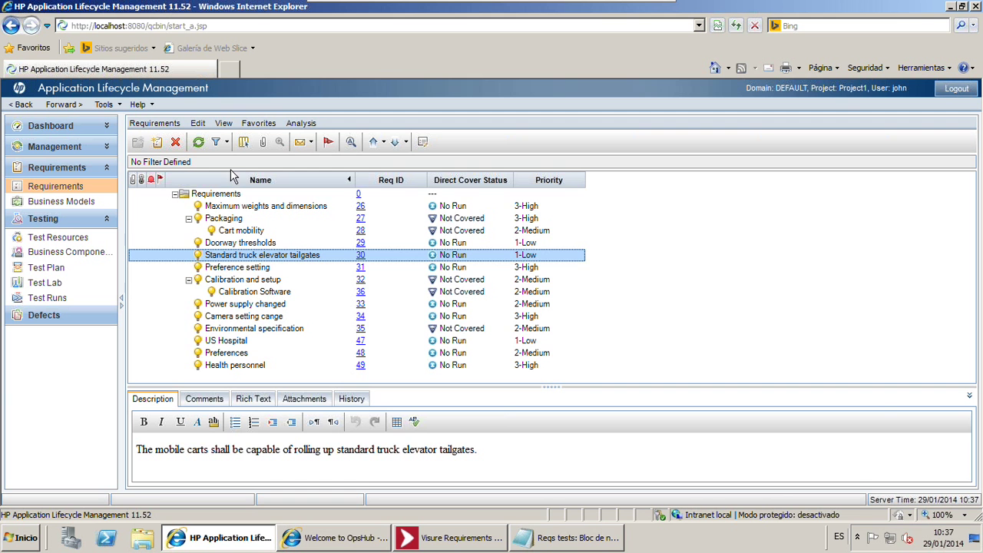
click(198, 143)
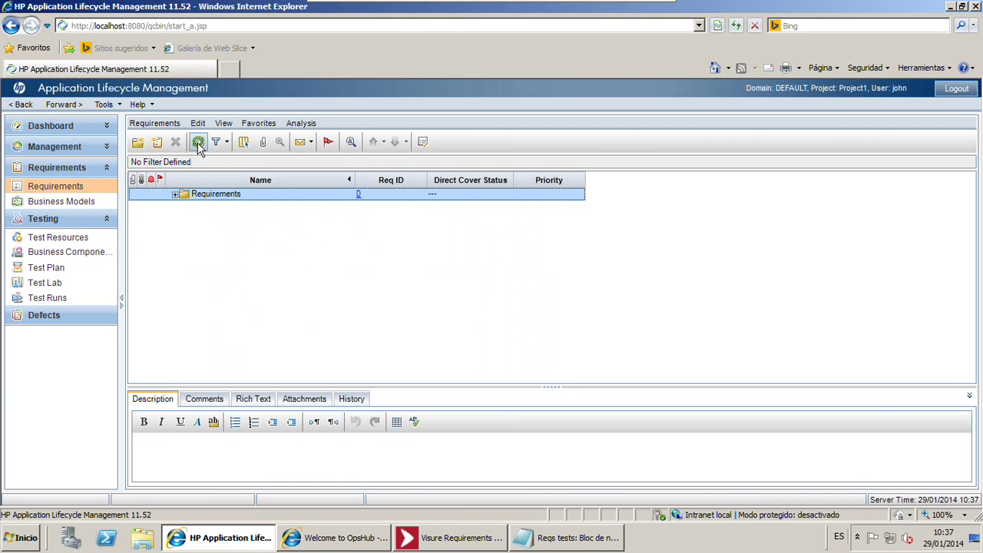
click(175, 194)
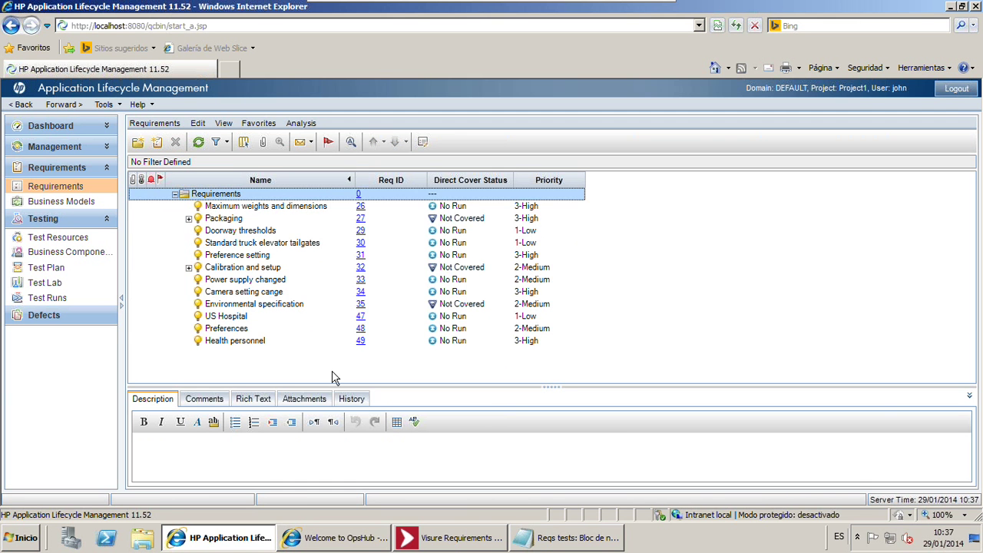
click(256, 341)
Expand the Calibration and setup and Packaging folders in the requirements tree
click(189, 267)
click(193, 219)
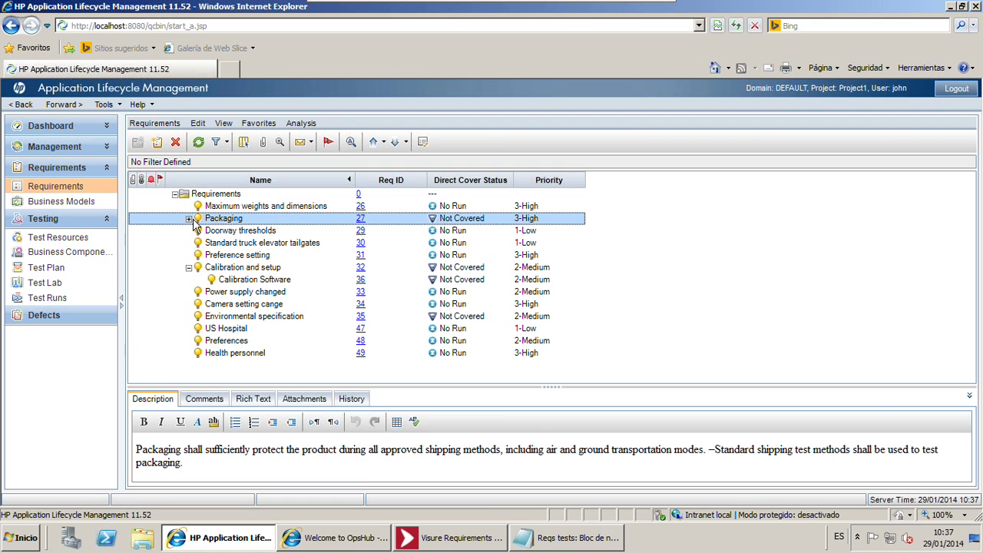
click(188, 219)
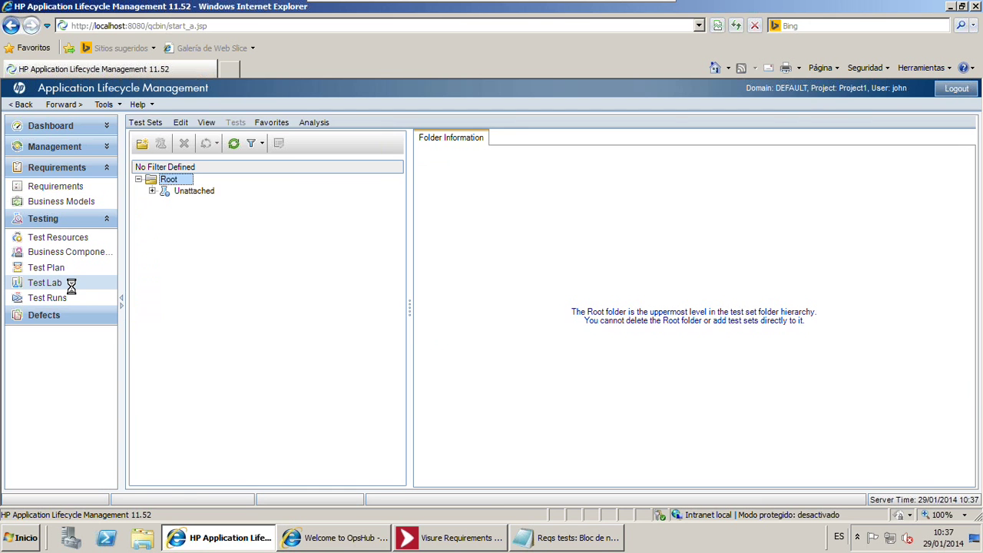
Show the refreshed Test Plan, where the Weight test now carries a change alert
click(63, 266)
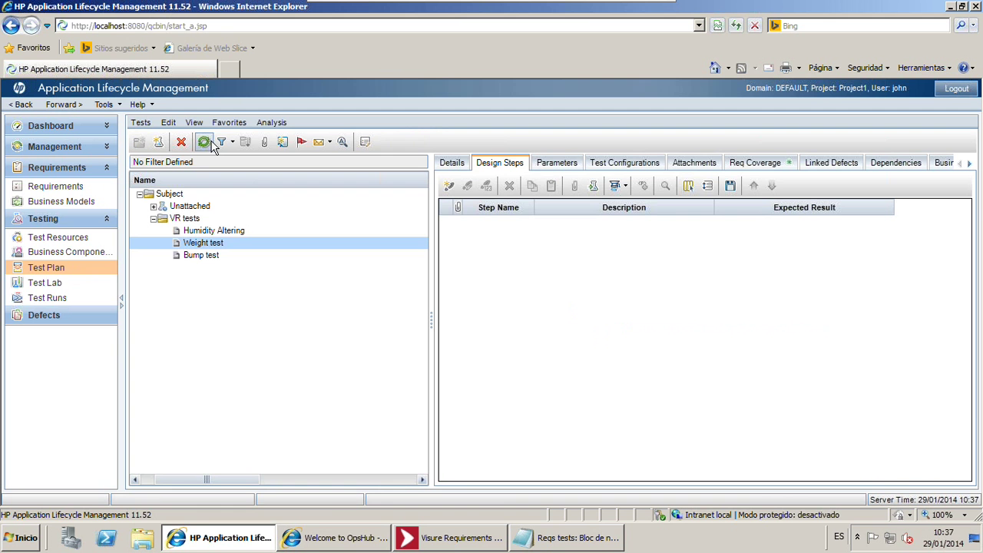
click(204, 141)
drag(171, 480, 128, 480)
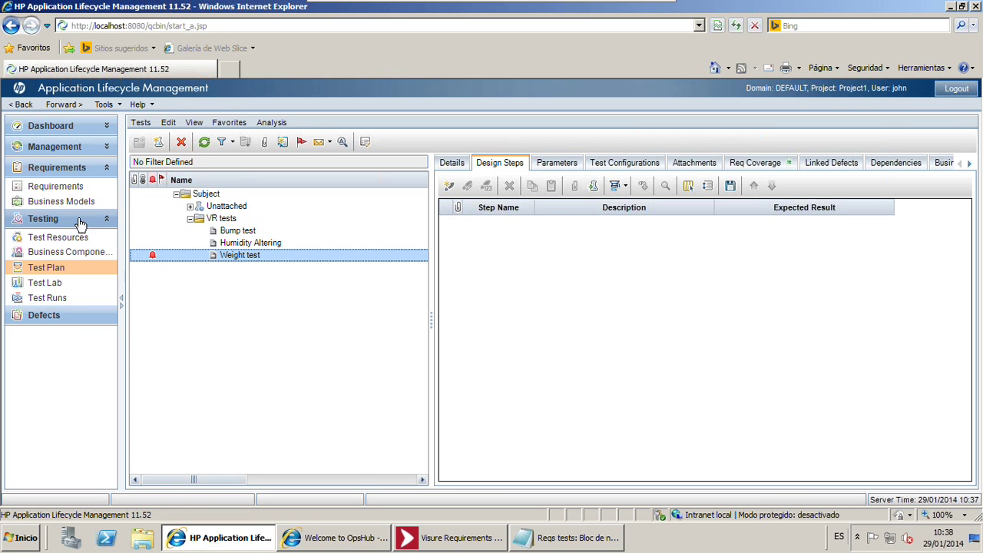
click(62, 188)
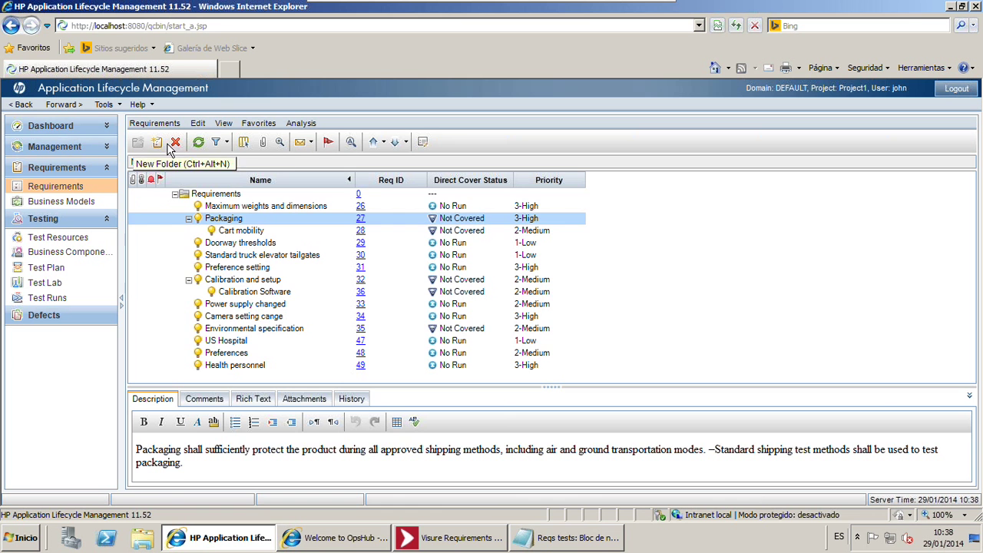
click(198, 143)
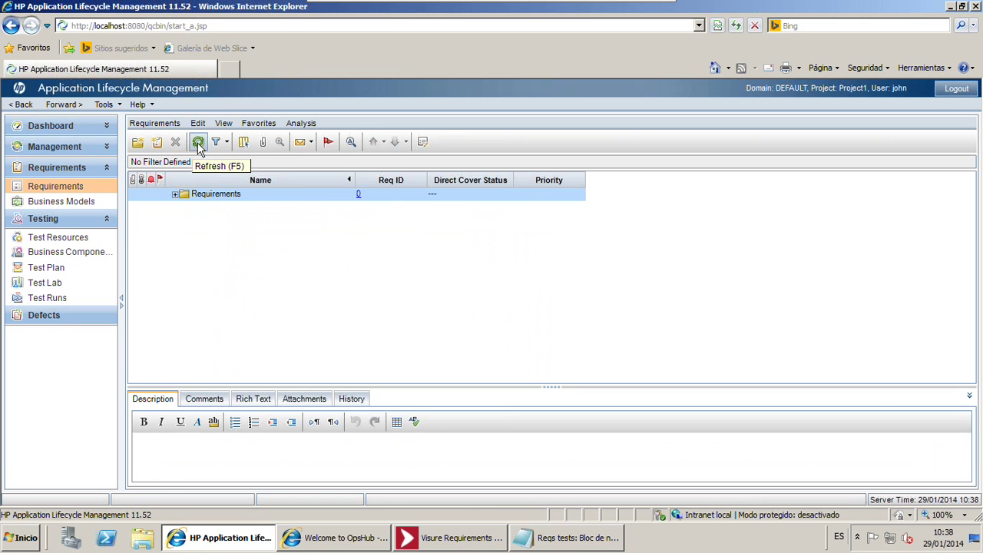
click(175, 194)
click(189, 268)
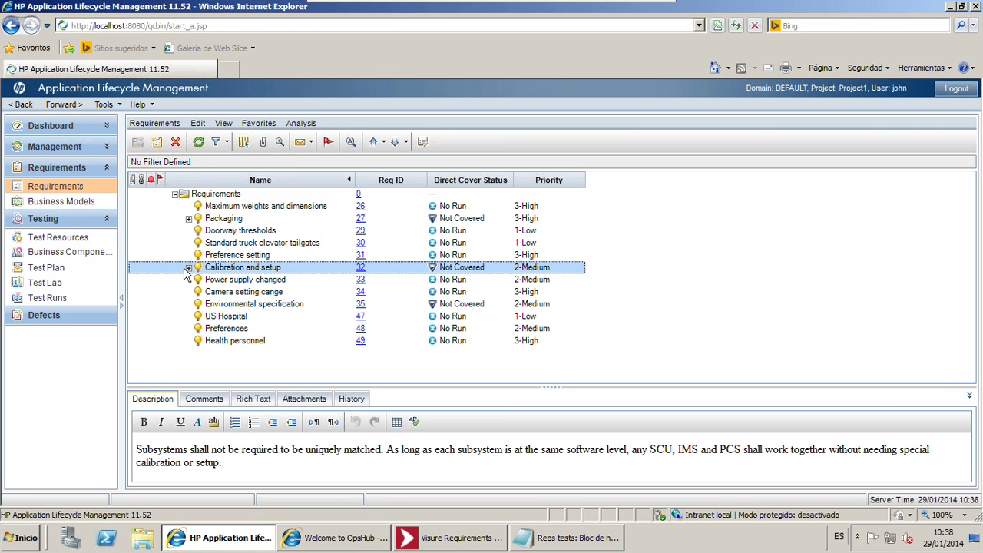
click(189, 219)
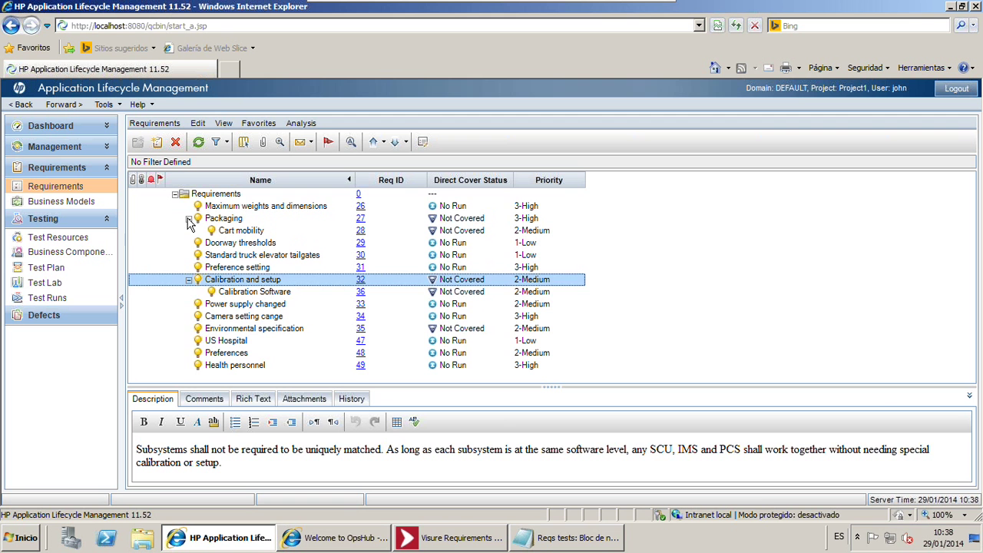
click(286, 305)
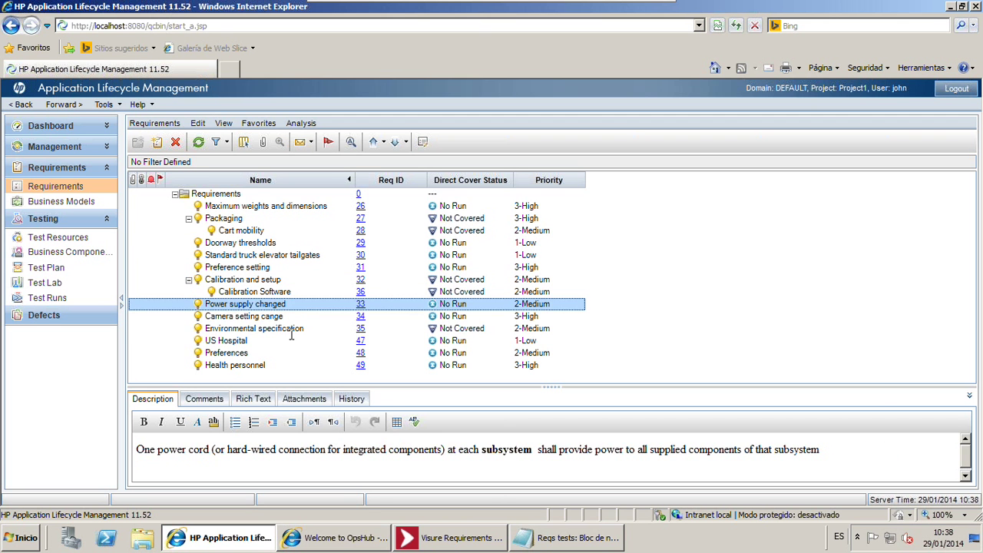
click(290, 330)
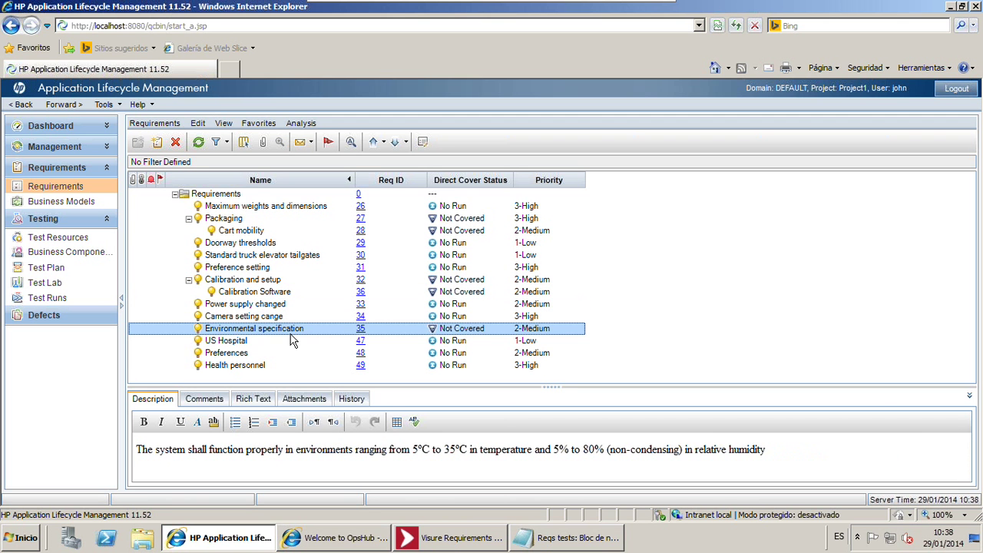
click(279, 365)
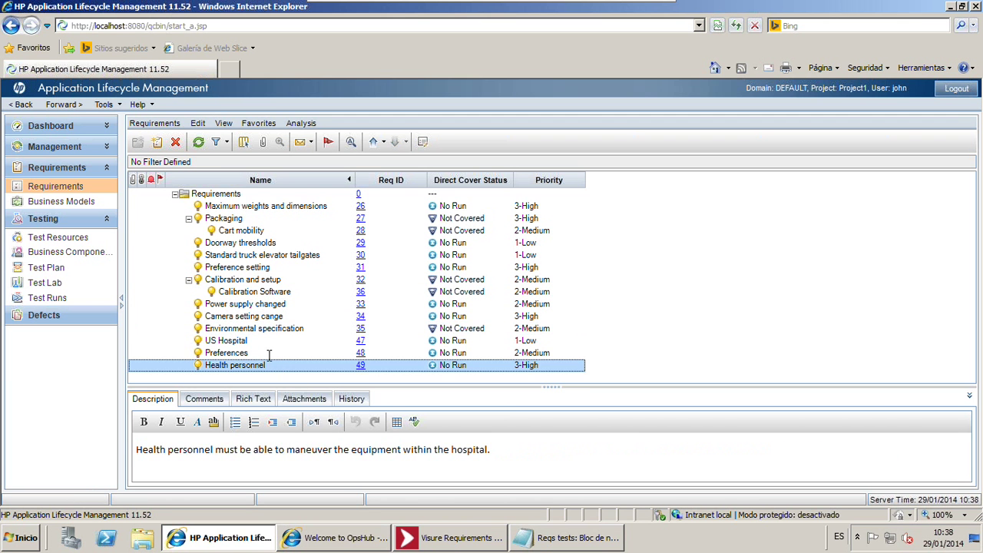
click(267, 353)
click(261, 342)
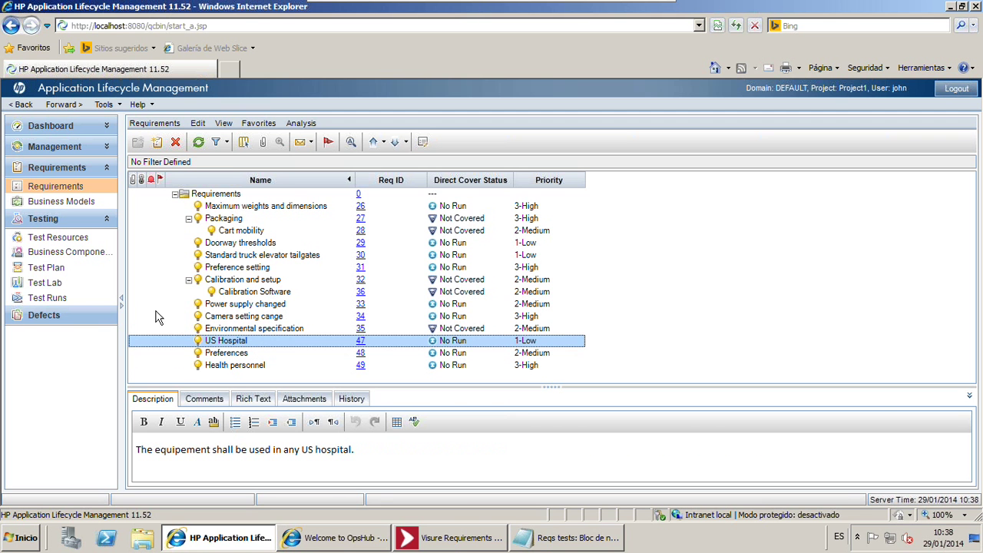
click(74, 274)
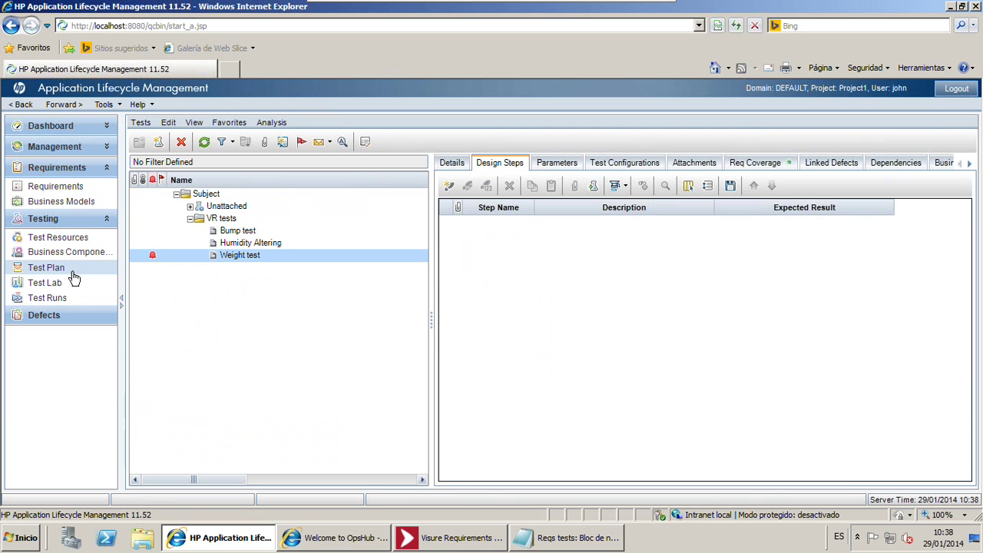
Review and dismiss the Weight test's alerts, and inspect its Power supply changed coverage row
click(148, 254)
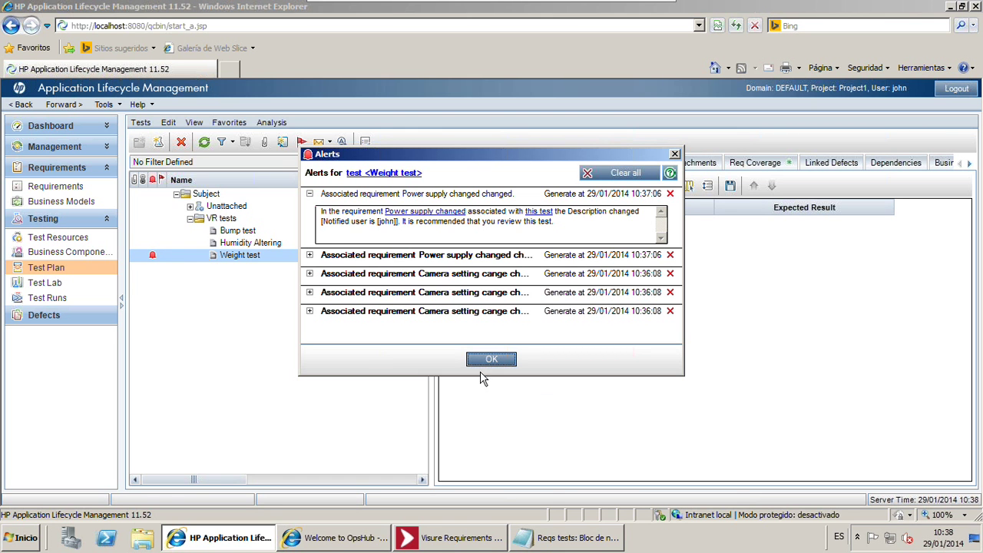
click(488, 360)
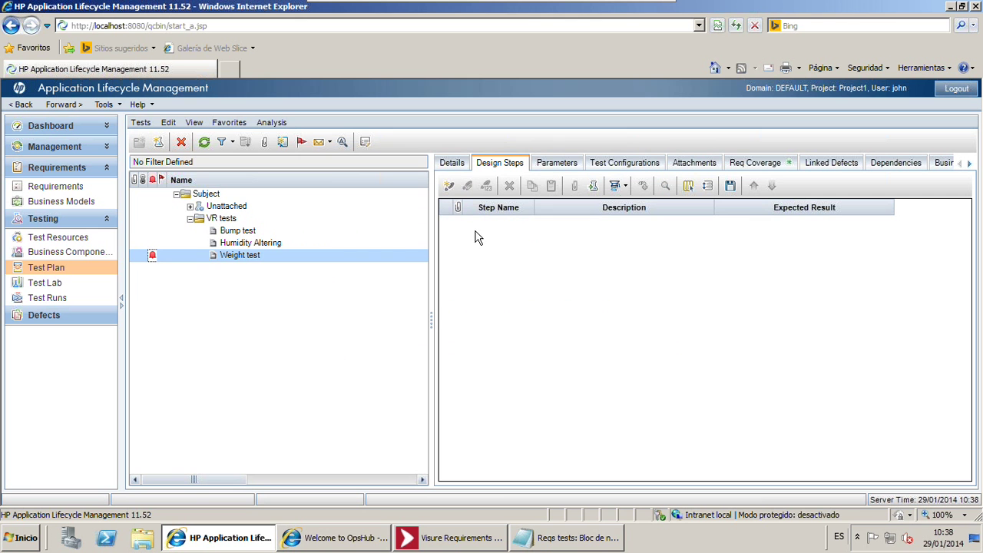
click(272, 247)
click(272, 256)
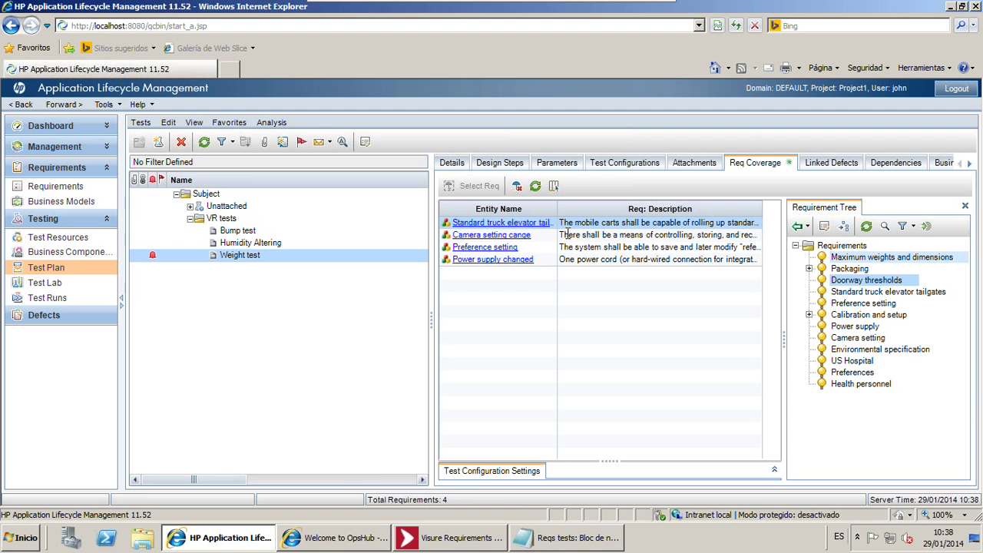
click(587, 259)
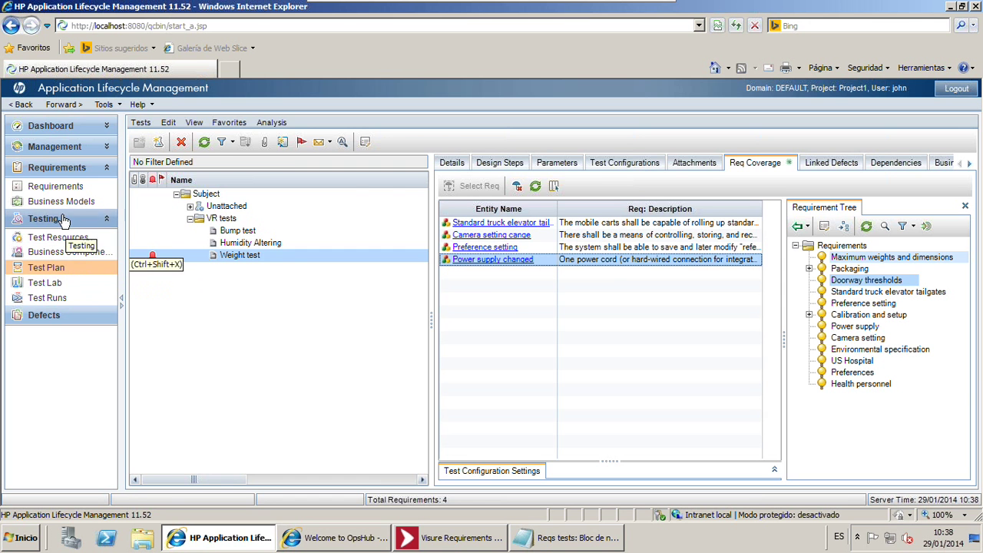
click(55, 186)
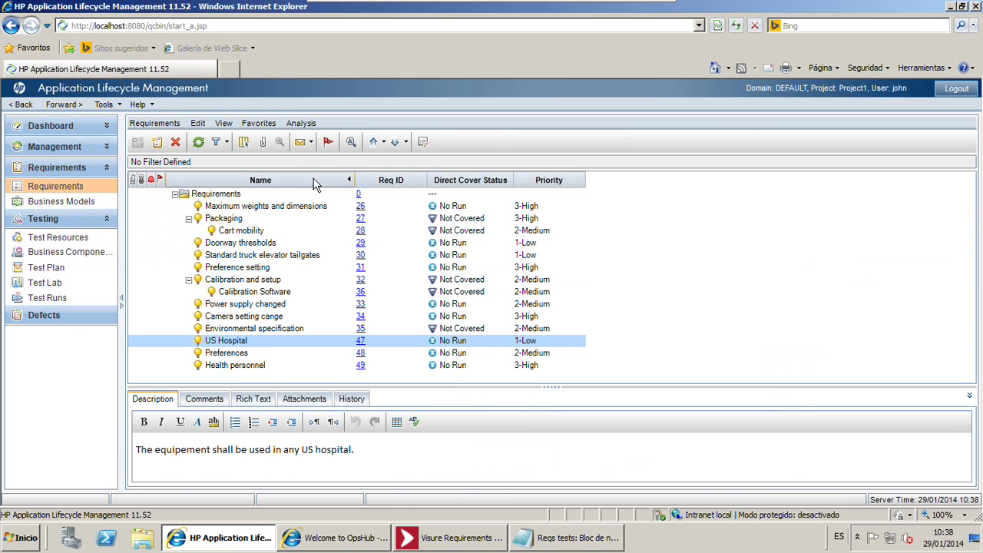
Refresh the requirements list, widen the Name column, and expand Calibration and setup and Packaging
click(198, 142)
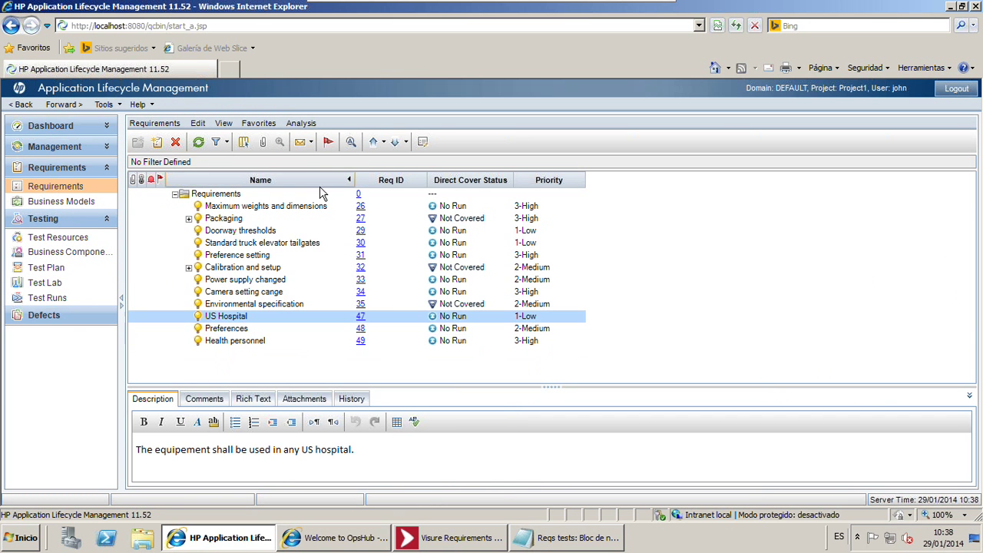
drag(355, 181, 389, 183)
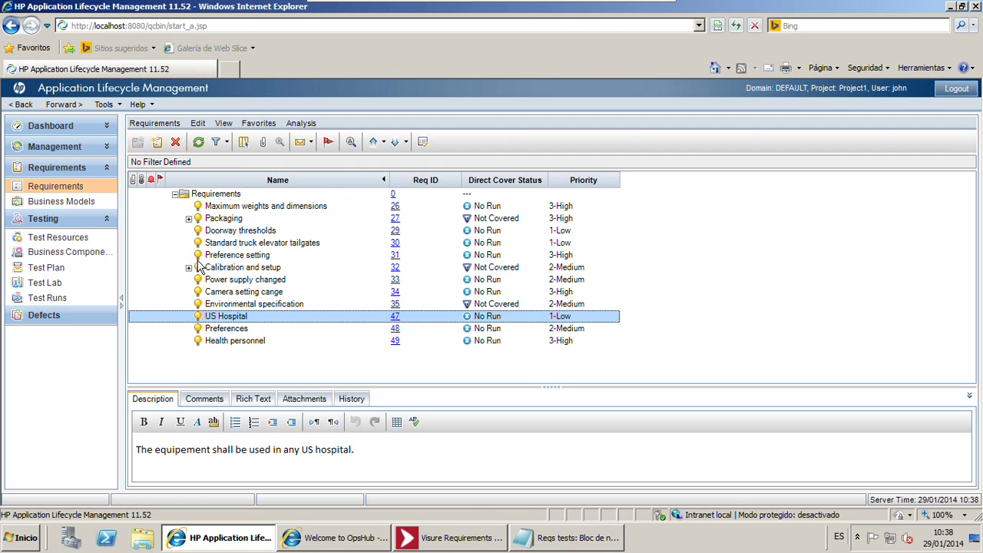
click(189, 267)
click(188, 218)
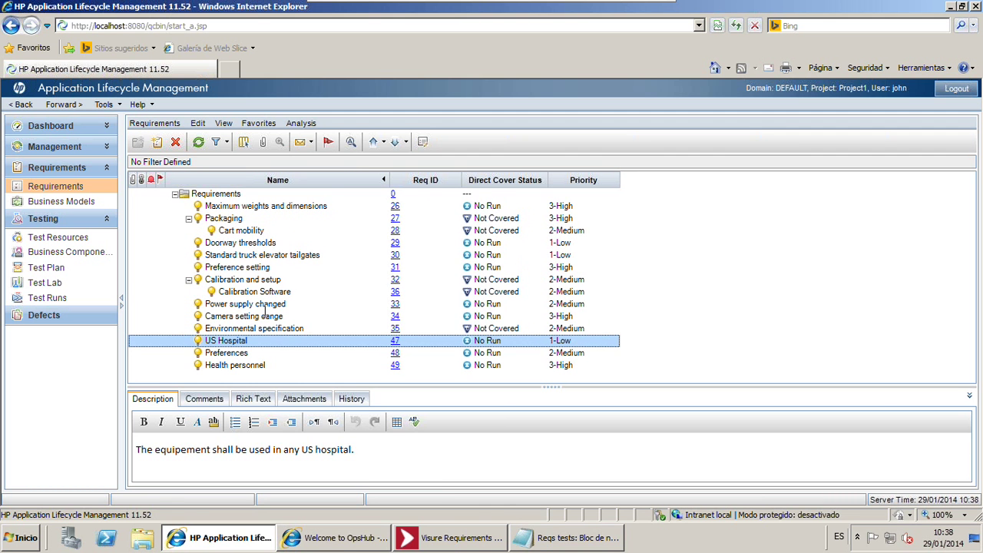
Inspect Power supply changed's synced name and its bolded 'subsystem' description text
click(67, 275)
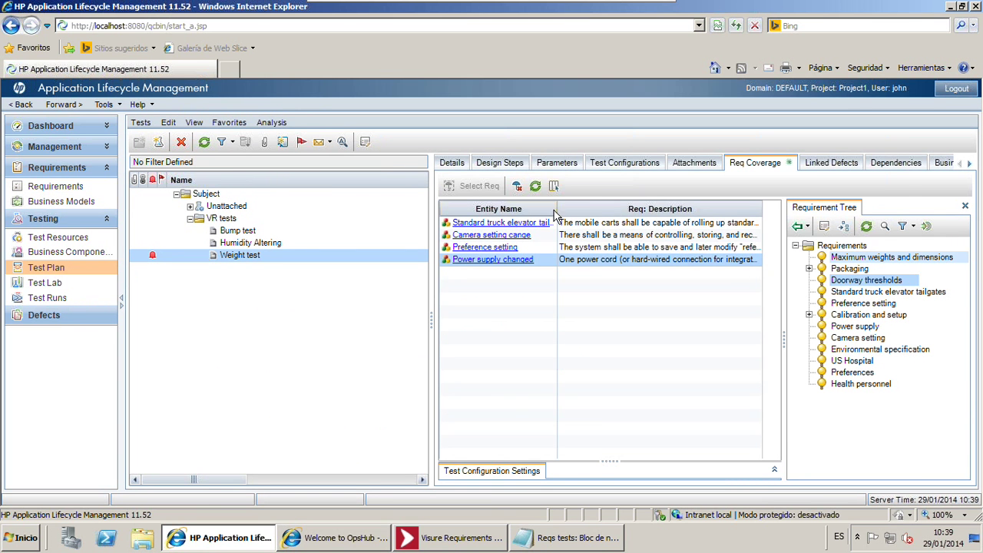
drag(558, 212, 591, 213)
click(485, 259)
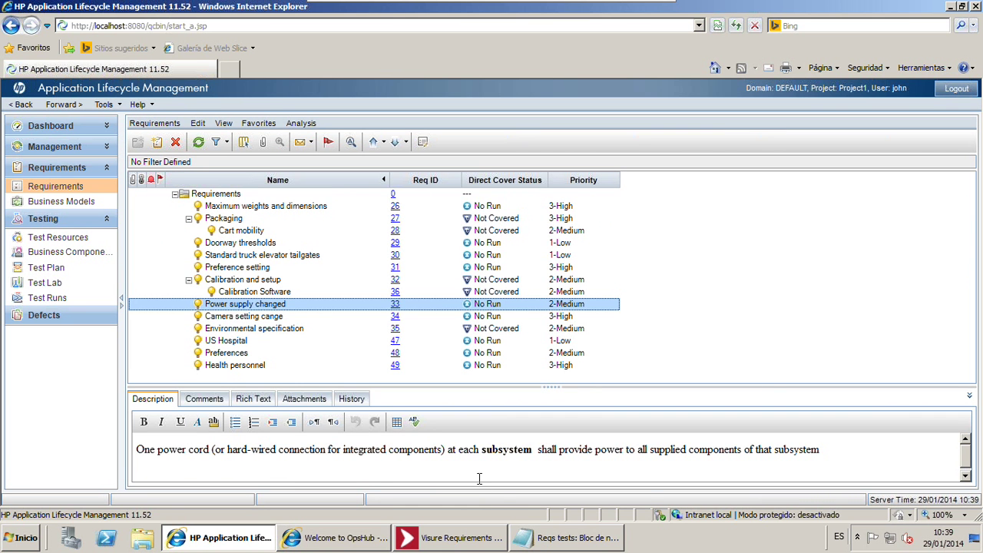
click(268, 304)
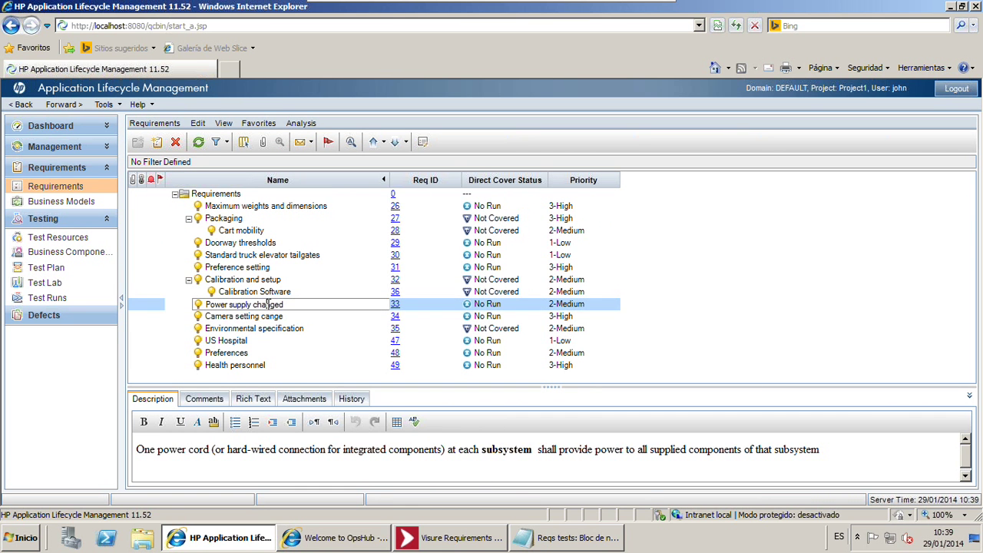
double_click(267, 304)
double_click(507, 450)
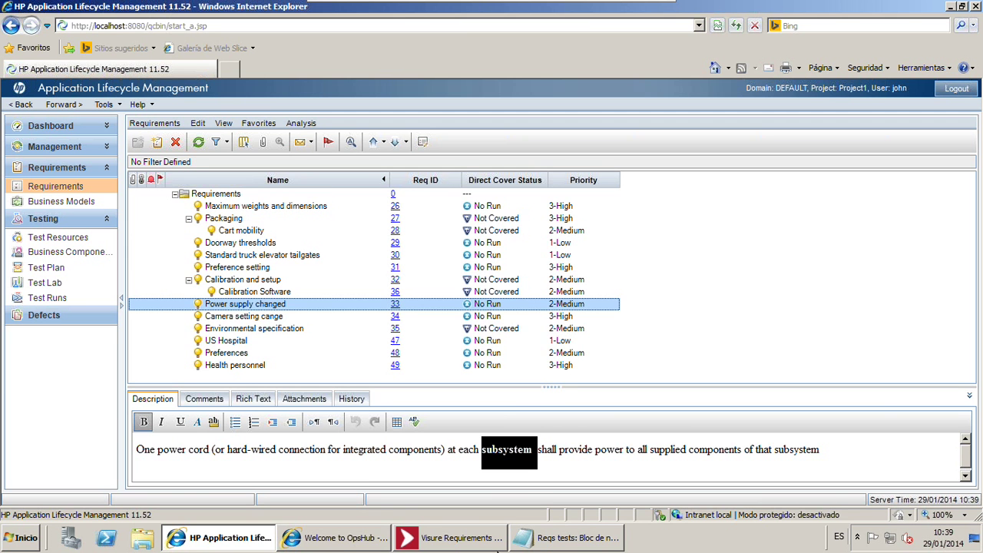
Add a new line 'This is a change' to the Camera setting cange description
click(264, 321)
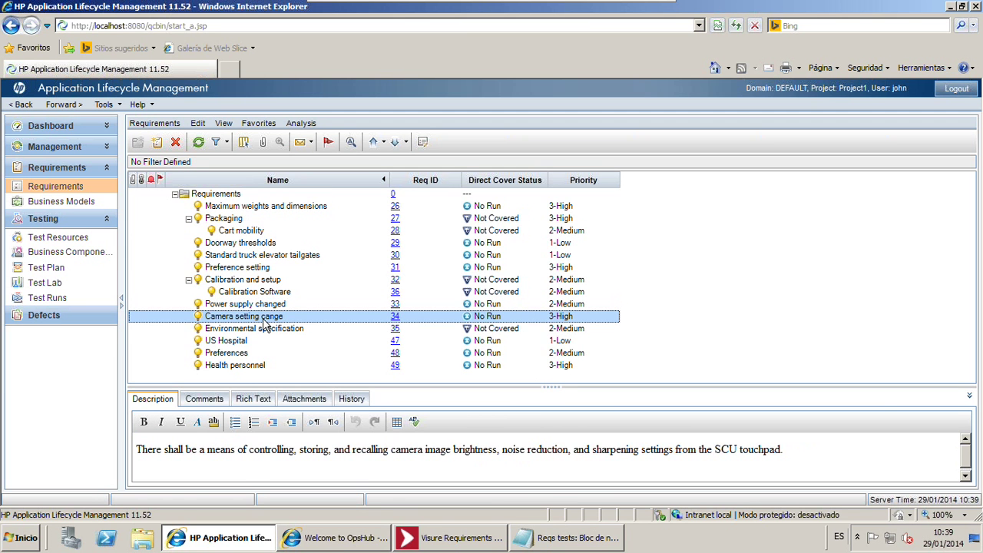
click(246, 464)
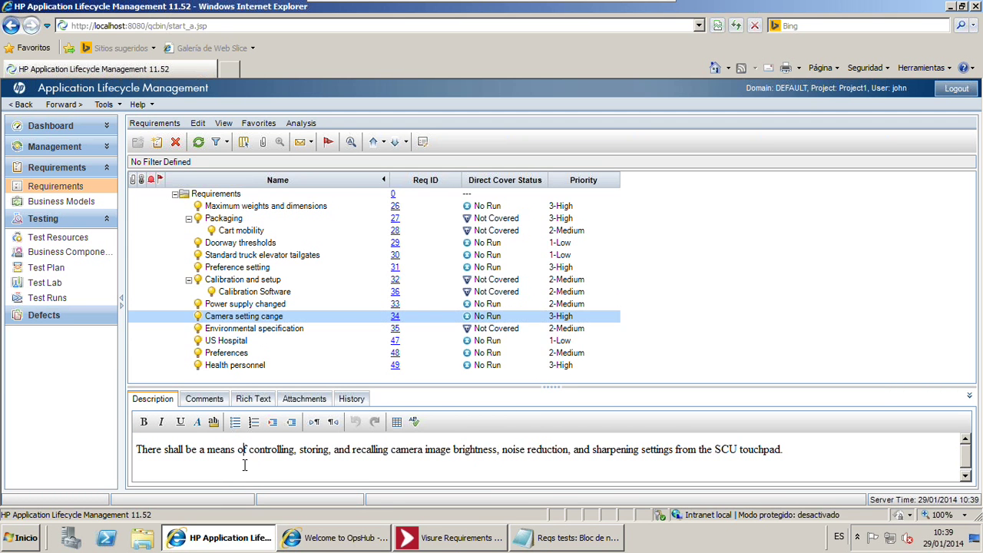
key(Return)
text(This is a change)
drag(227, 477, 107, 469)
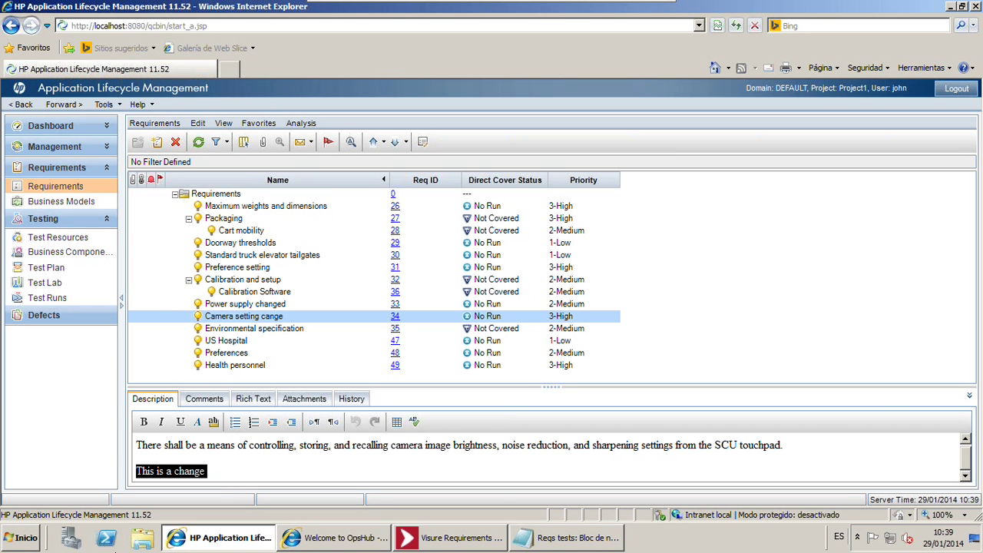
Show the Weight test's coverage of four requirements, including Camera setting cange and Power supply changed
click(73, 269)
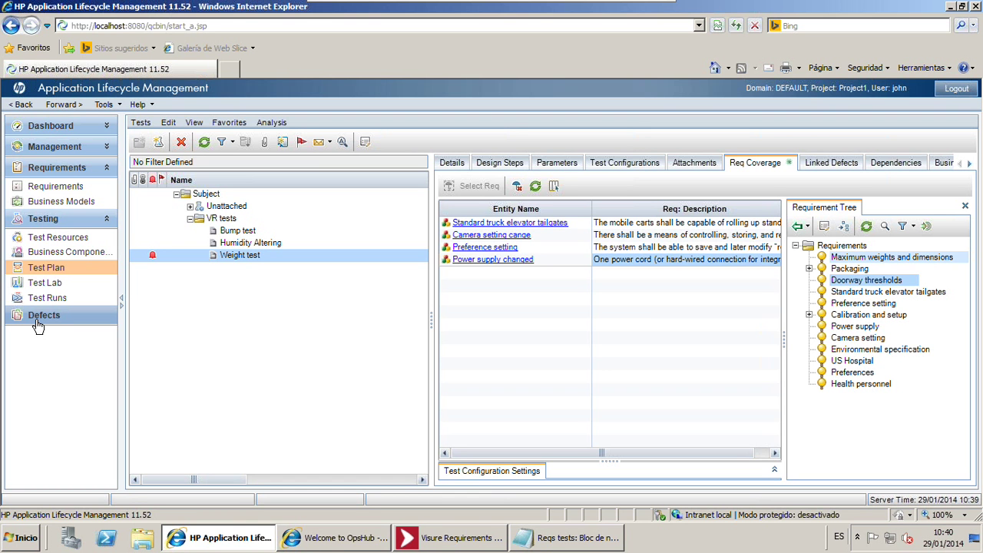
mouse_move(314, 547)
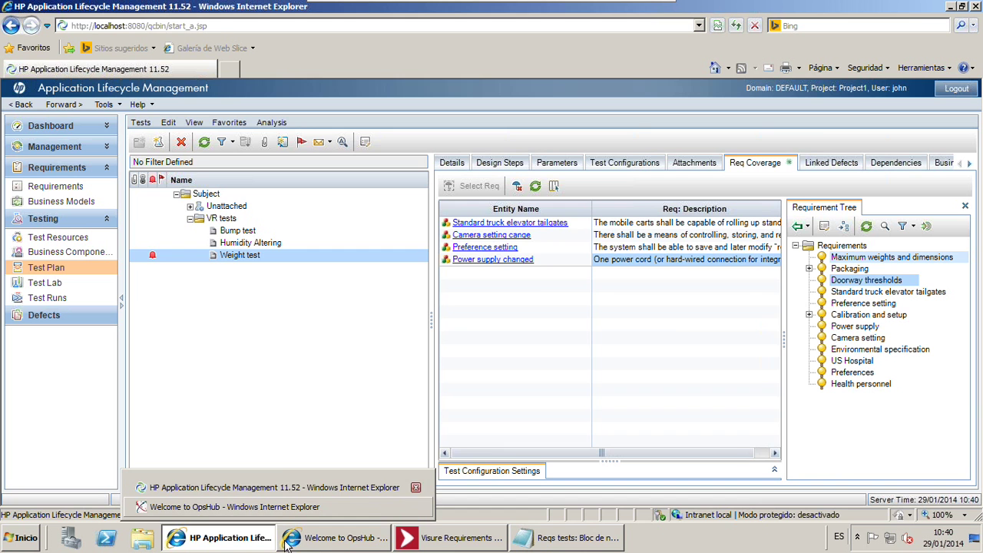
Switch to OpsHub and log back in with the administrator credentials
click(316, 545)
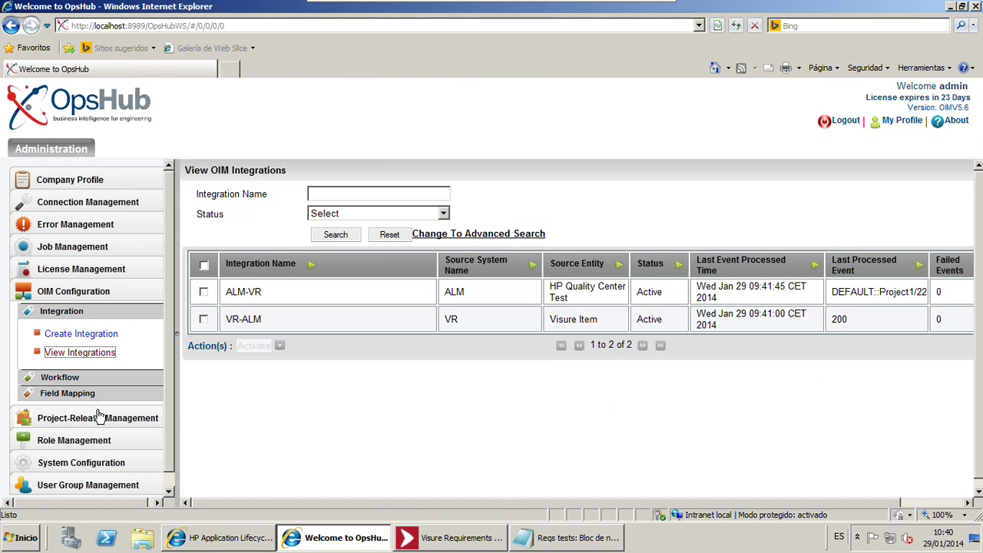
scroll(134, 351, down, 1)
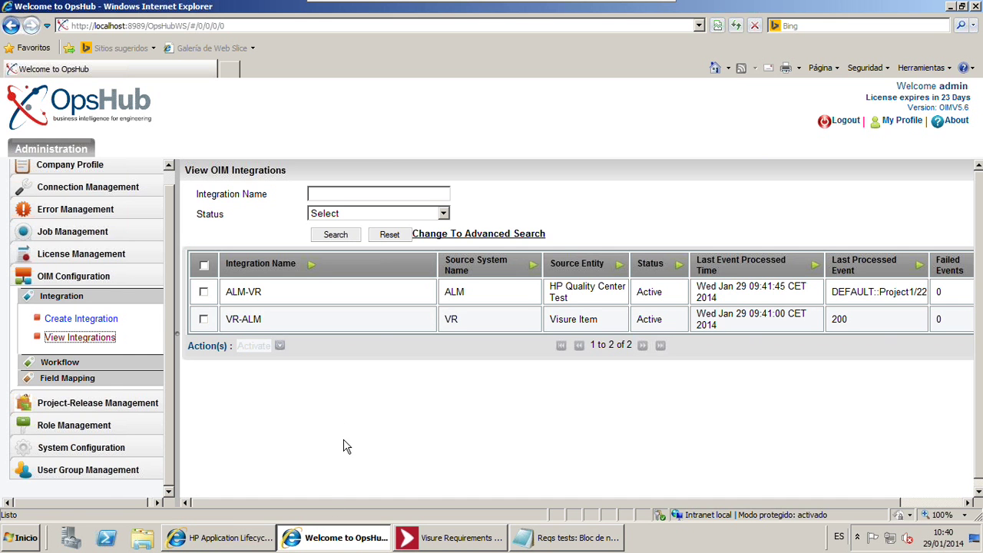
click(89, 378)
click(83, 388)
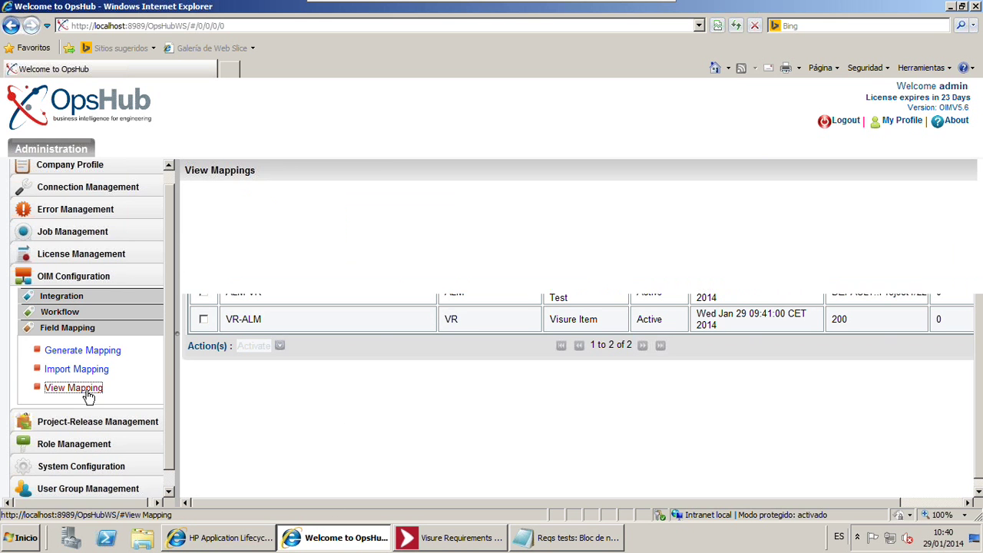
click(147, 308)
text(admin)
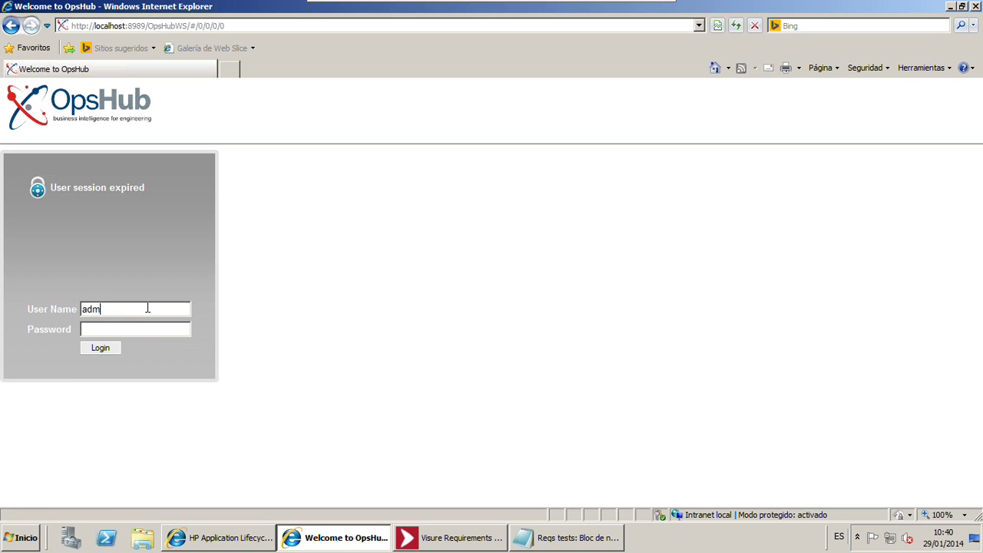
text(********)
click(98, 349)
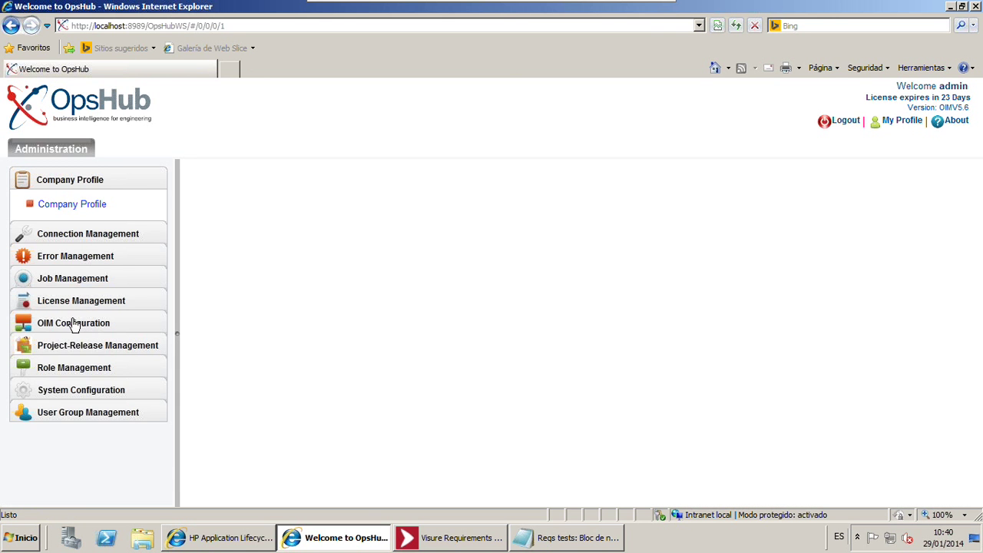
Open the VR-ALM mapping for editing from the last page of OIM Configuration field mappings
click(75, 322)
click(68, 394)
click(73, 403)
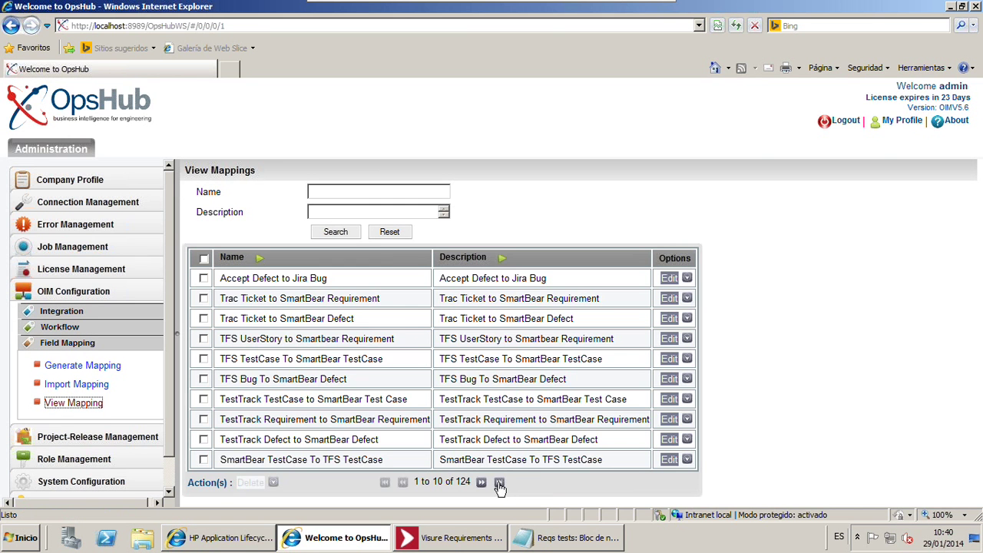
click(499, 486)
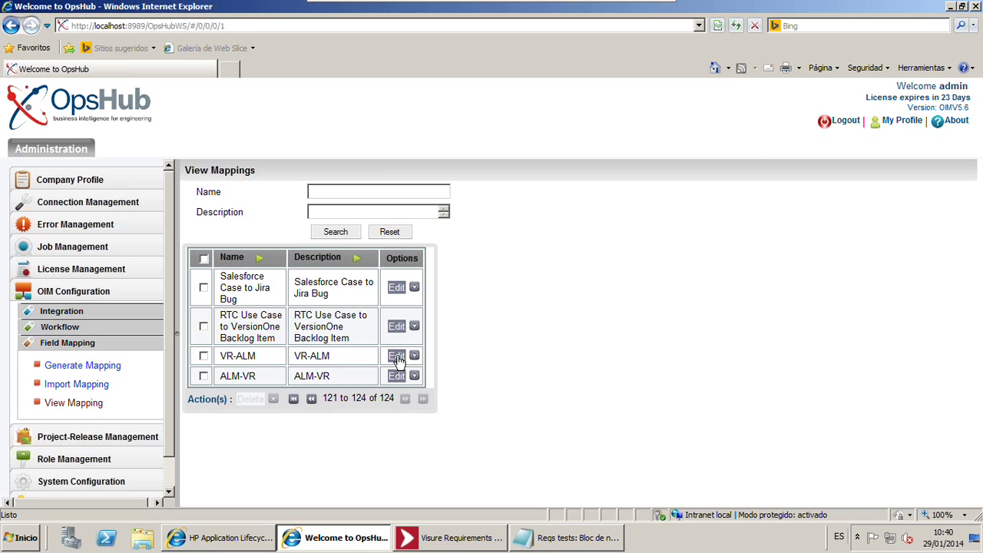
click(396, 356)
click(465, 306)
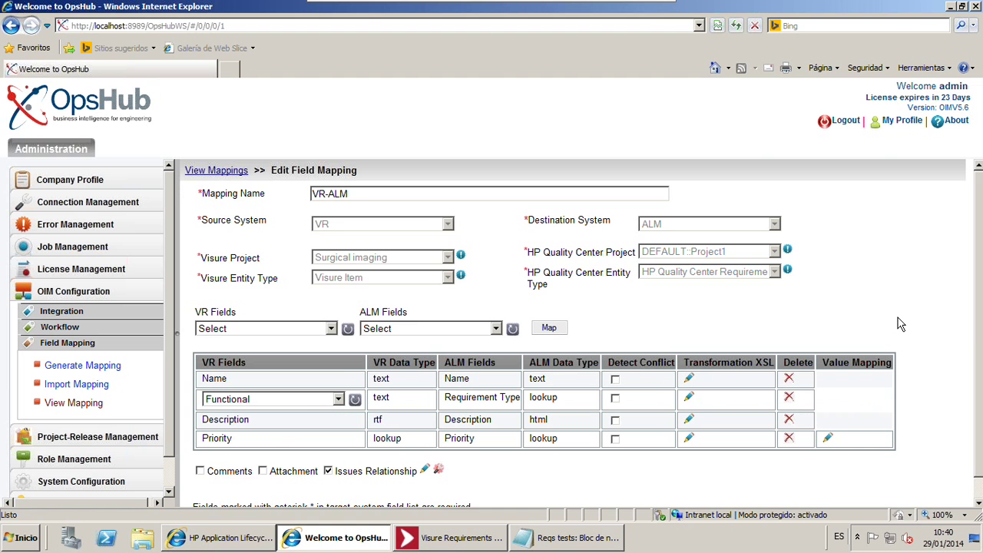
Review and close VR-ALM's Priority value mapping, then minimize the virtual machine window
scroll(903, 321, down, 1)
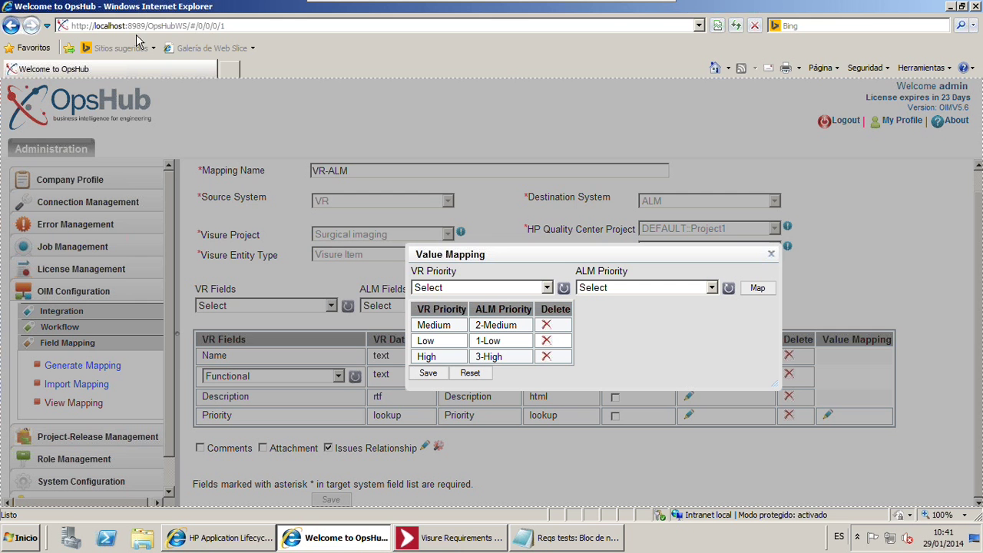
click(771, 254)
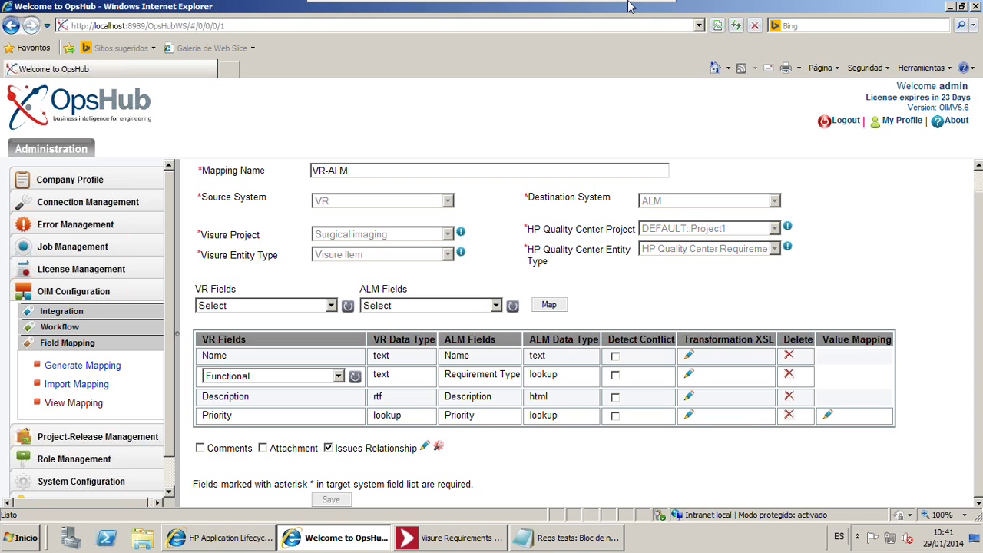
mouse_move(631, 8)
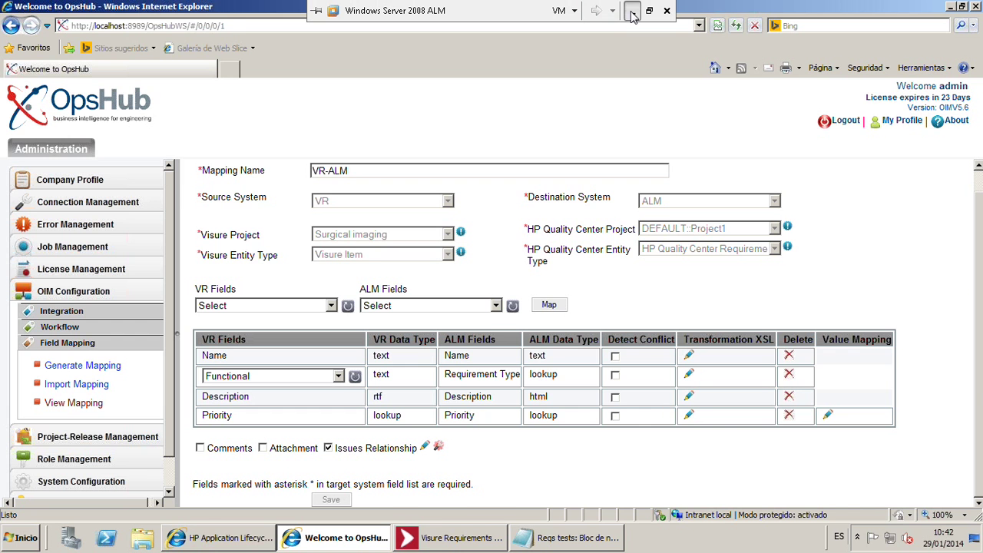
click(631, 10)
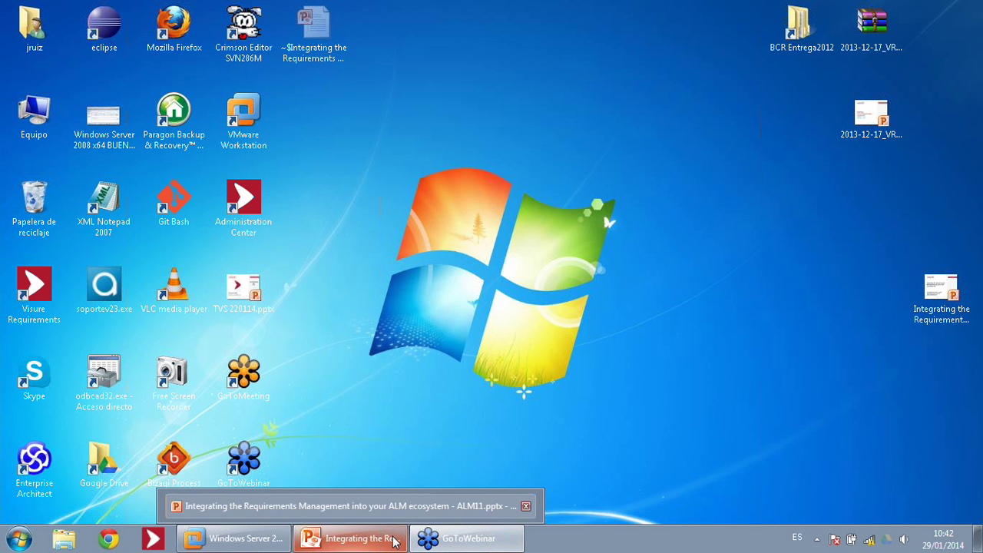